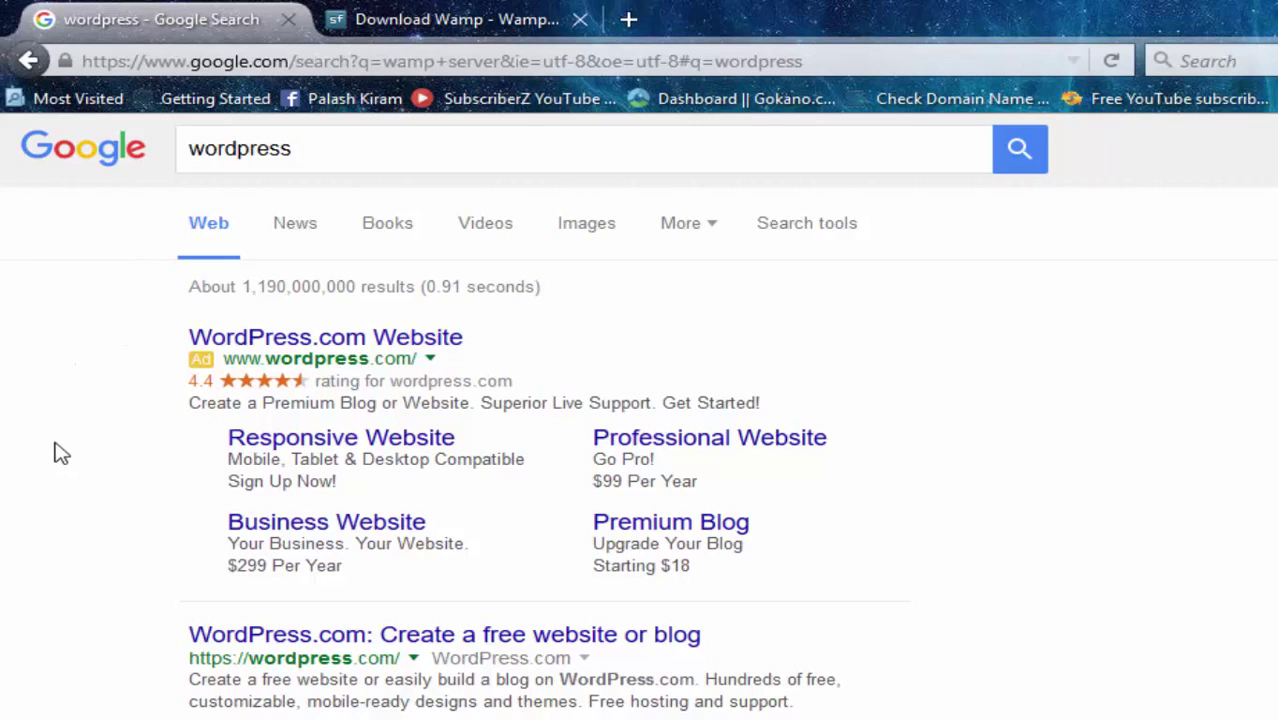
Scroll the Google results and open the wordpress.org 'Download WordPress' page.
scroll(55, 451, down, 3)
scroll(78, 510, down, 2)
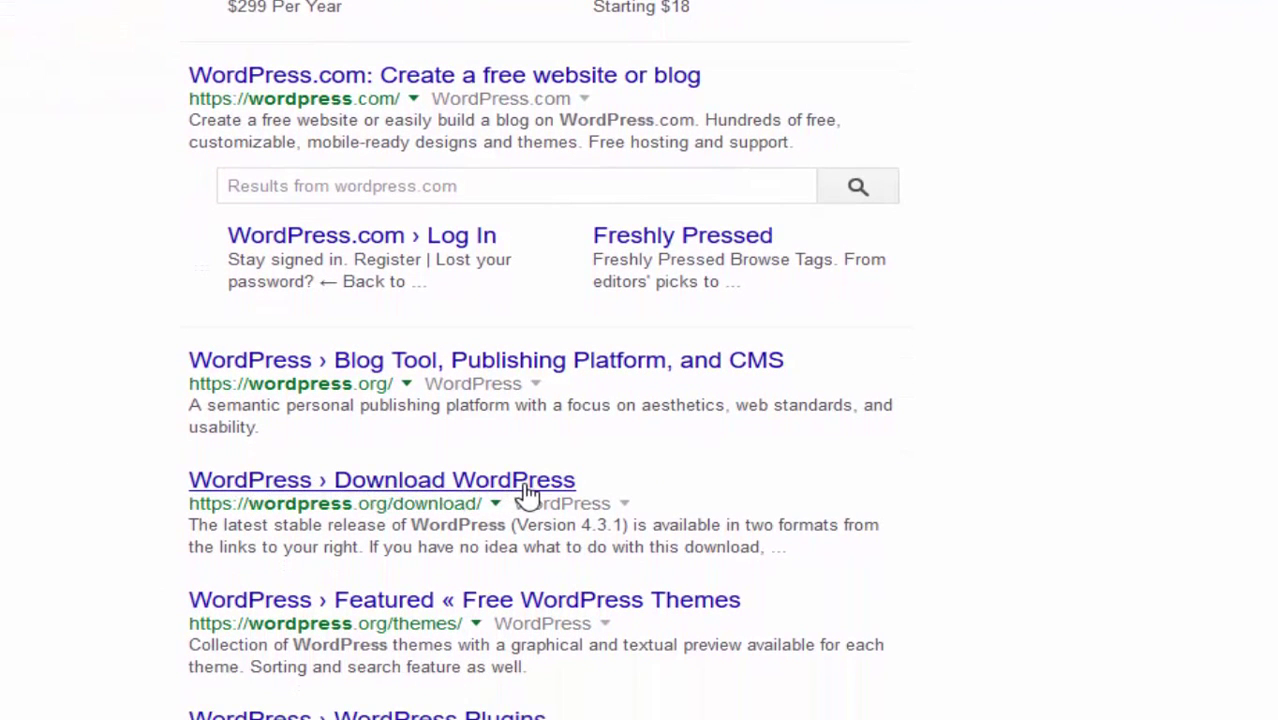
click(480, 483)
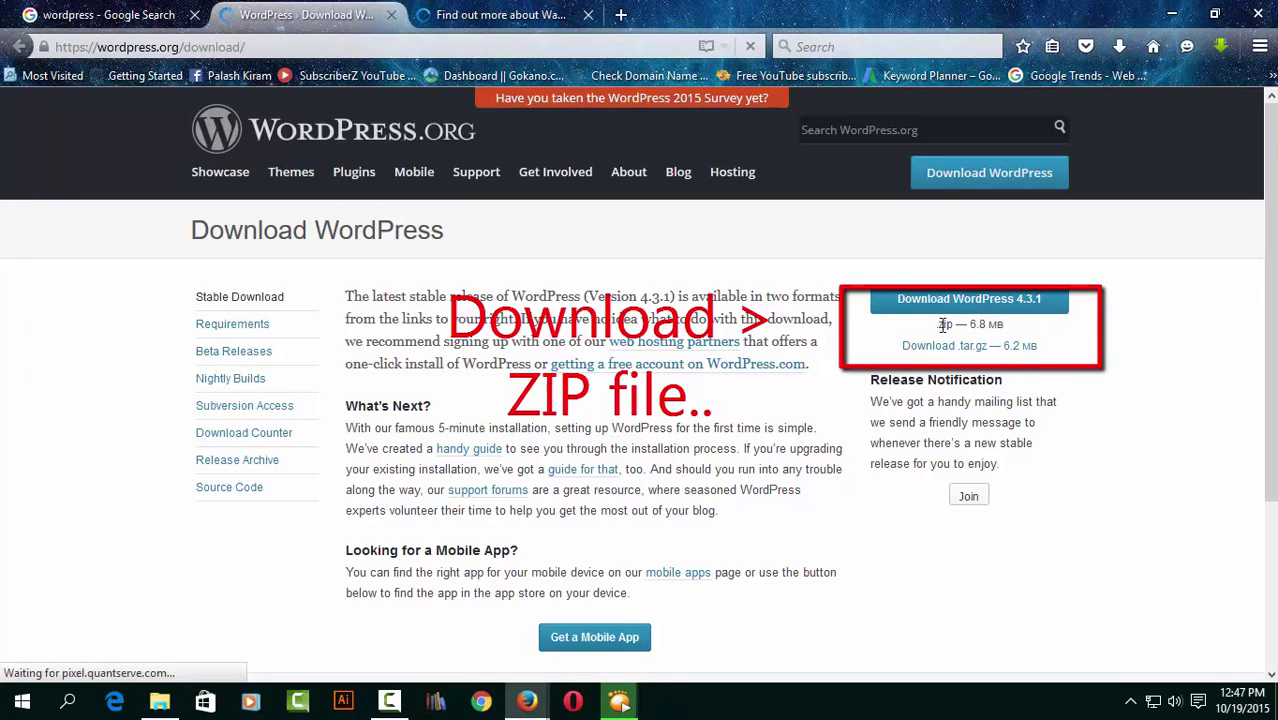
Download the WordPress 4.3.1 .zip package and save it to disk.
drag(936, 326, 1005, 326)
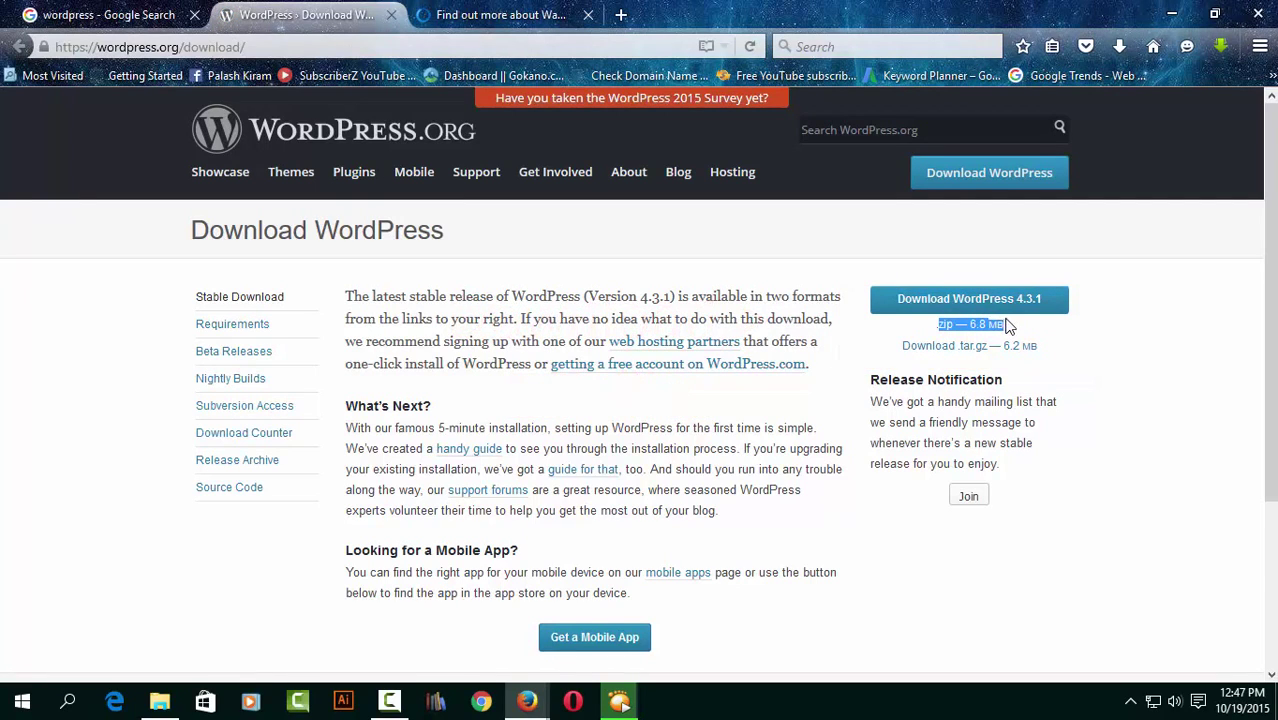
click(1058, 332)
click(985, 312)
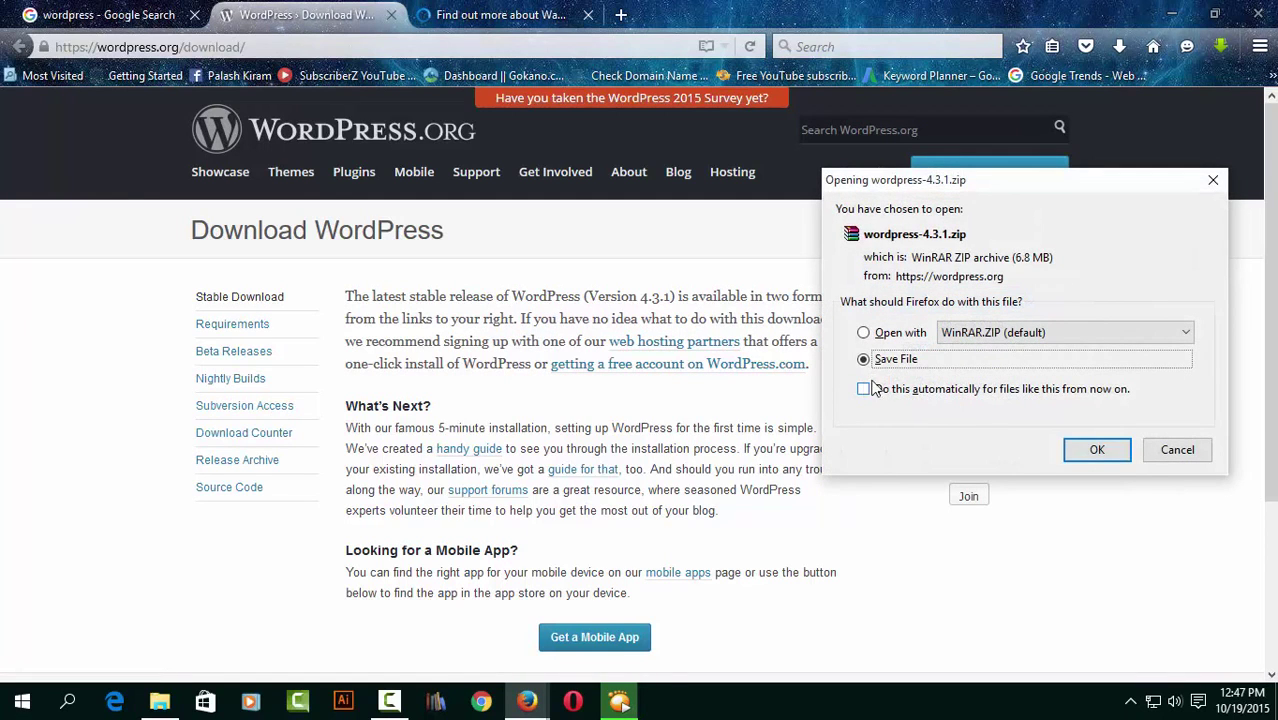
click(1097, 450)
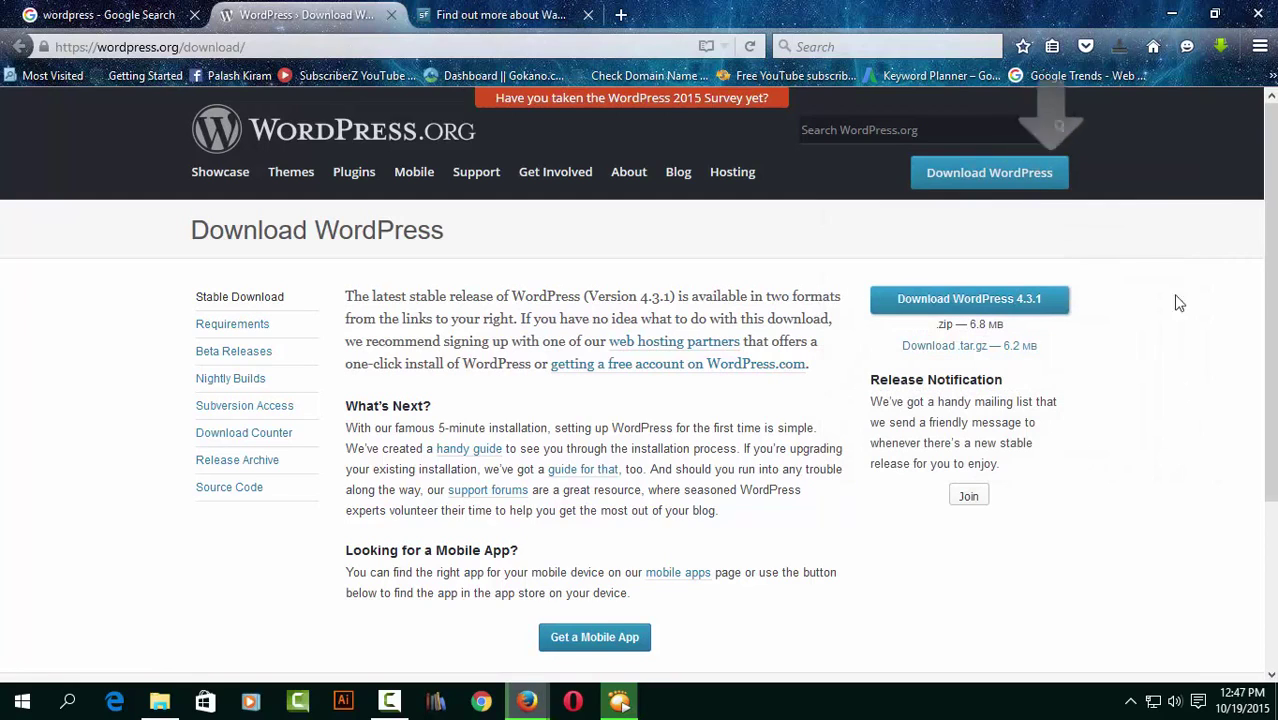
Check the finished download in the downloads list, then minimize Firefox.
click(1121, 47)
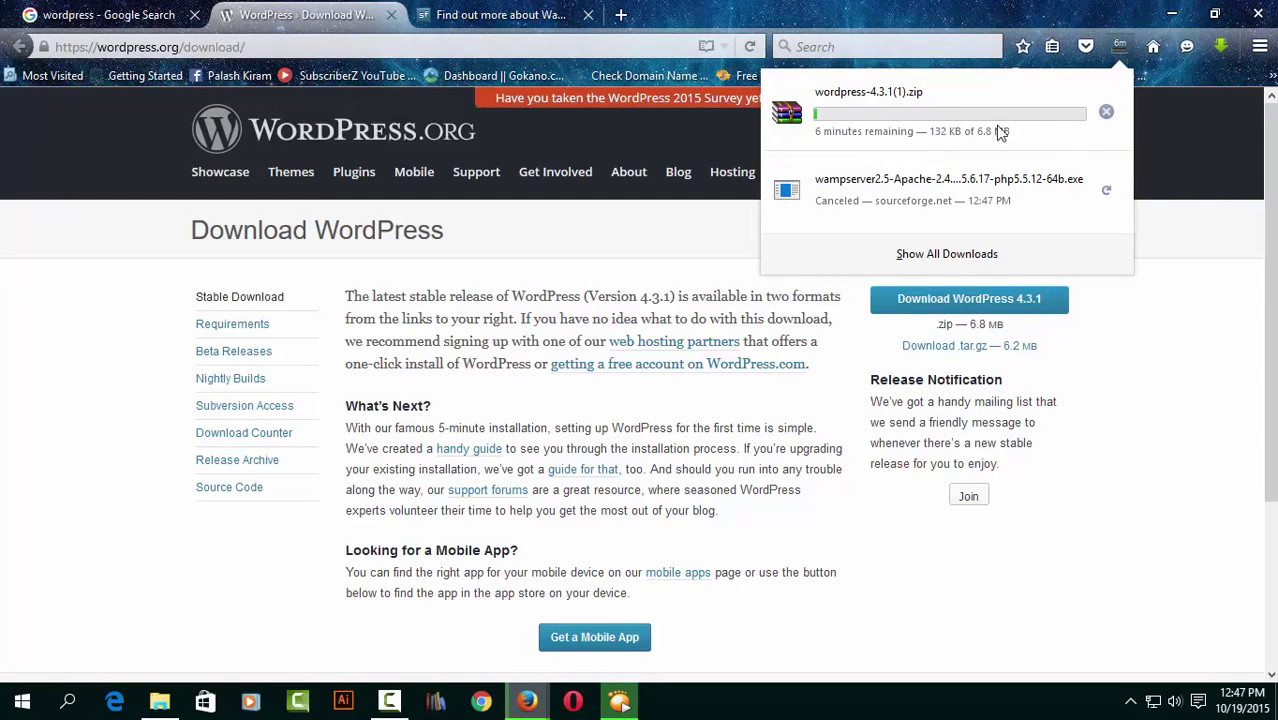
click(1118, 45)
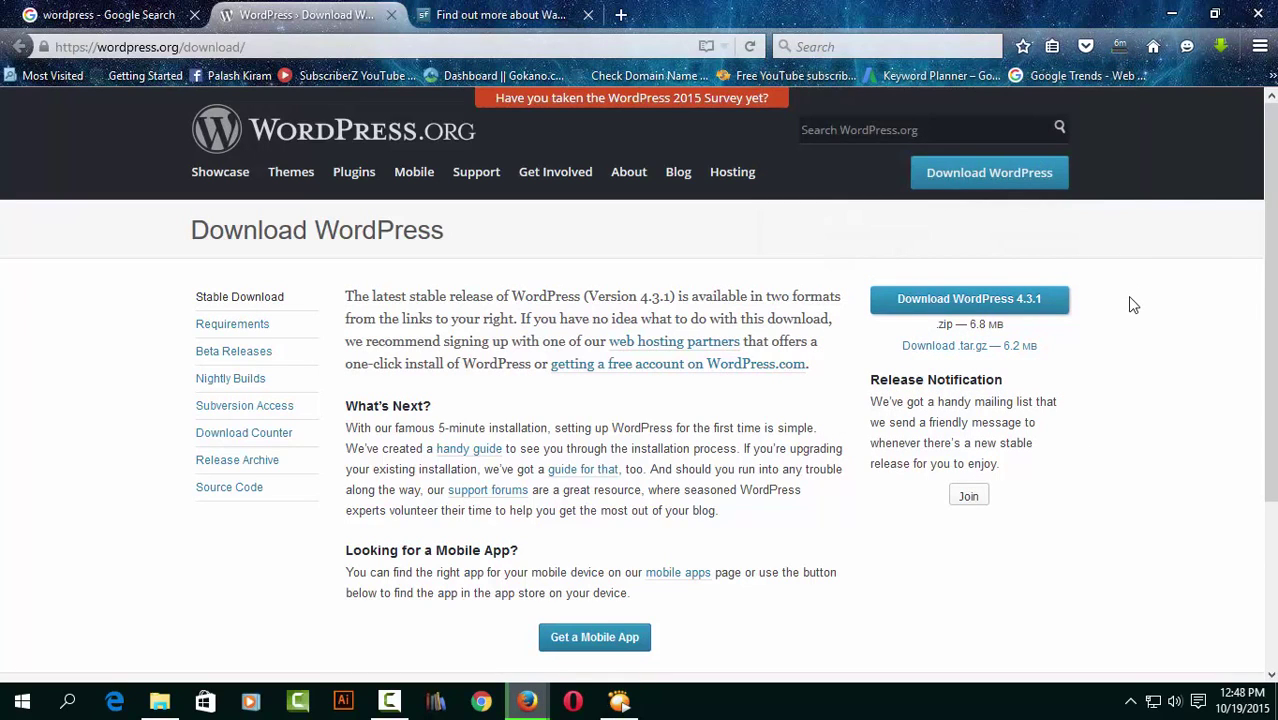
click(1172, 14)
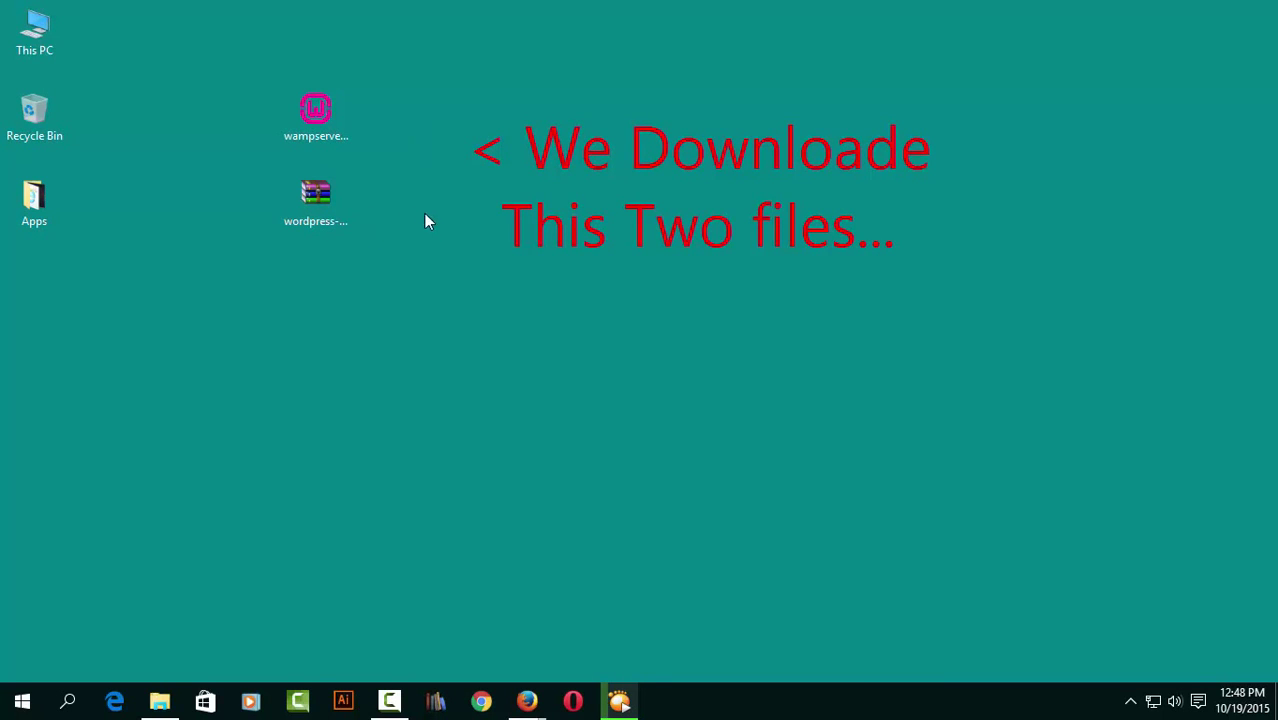
Launch the WampServer installer from its desktop icon via the right-click Open command.
click(320, 110)
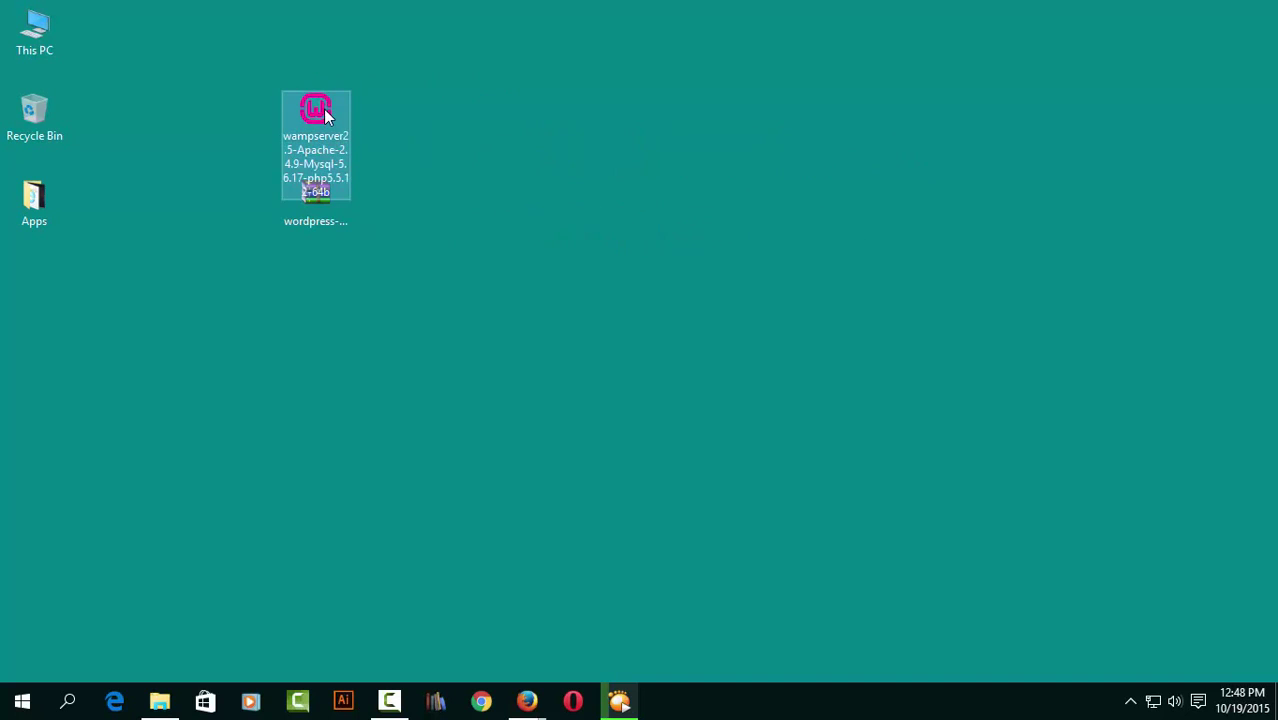
right_click(323, 109)
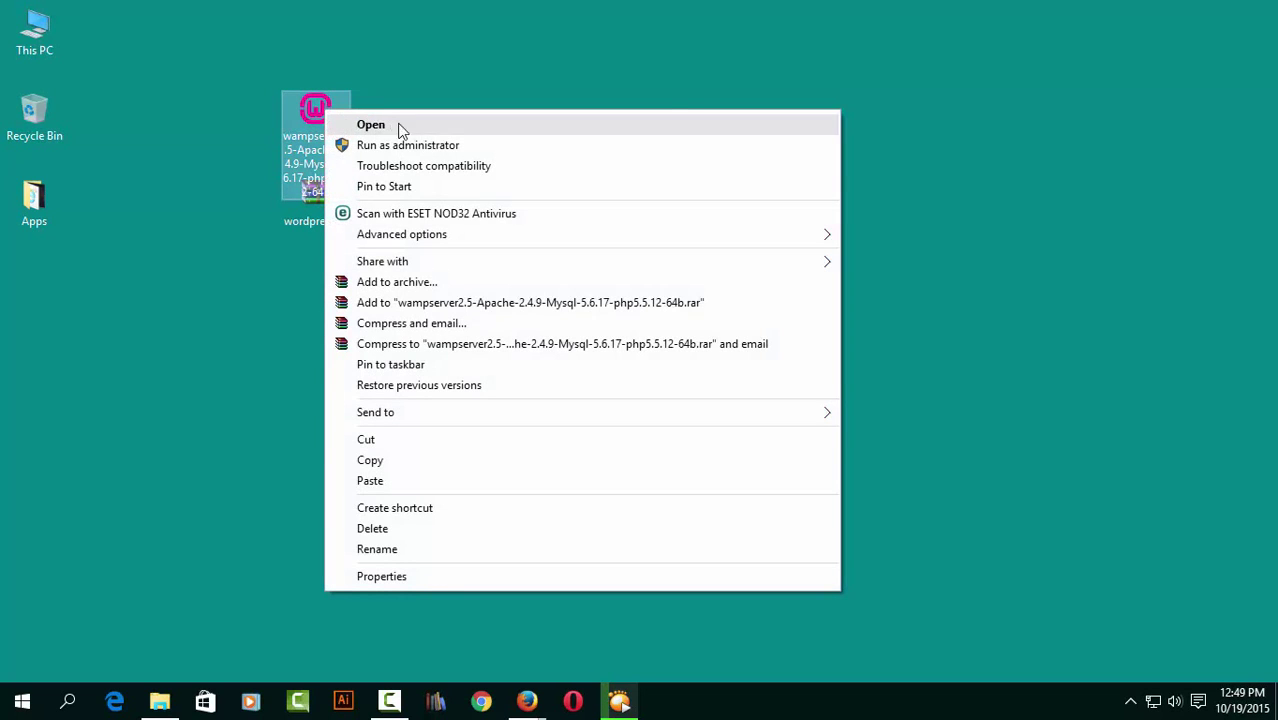
click(458, 130)
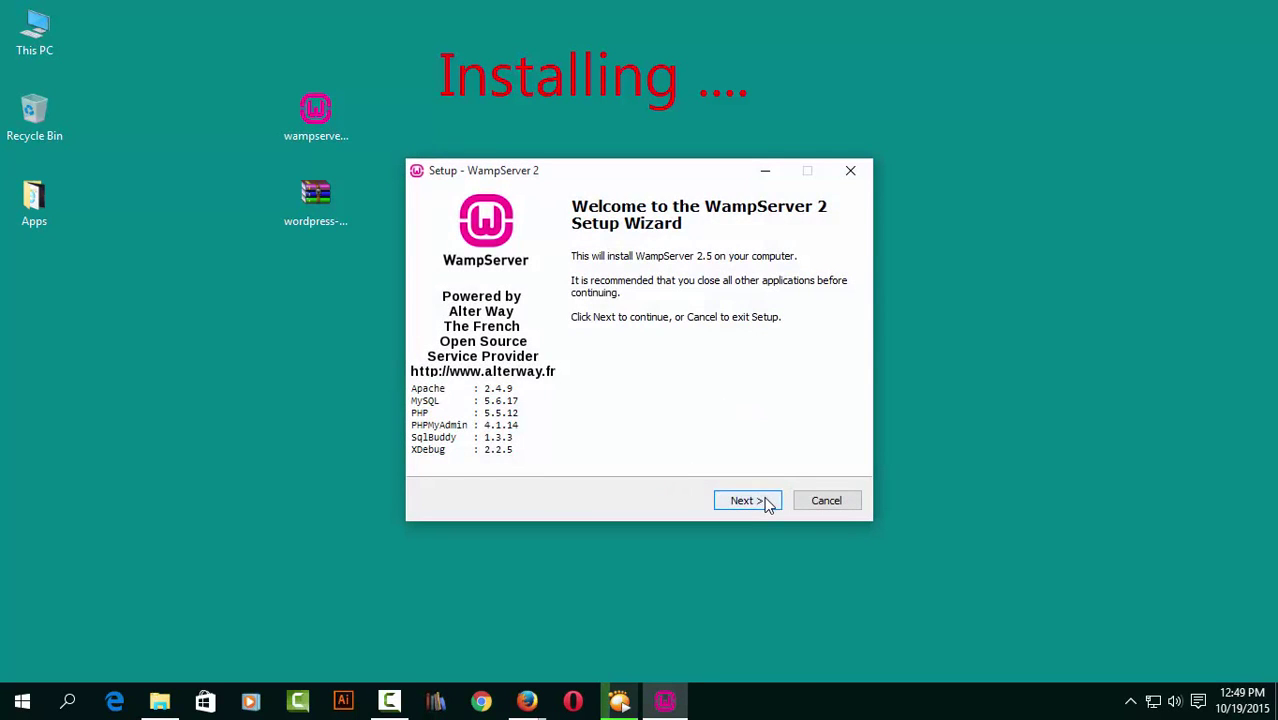
Install WampServer to c:\wamp with the license accepted and a desktop icon created.
click(765, 502)
click(450, 442)
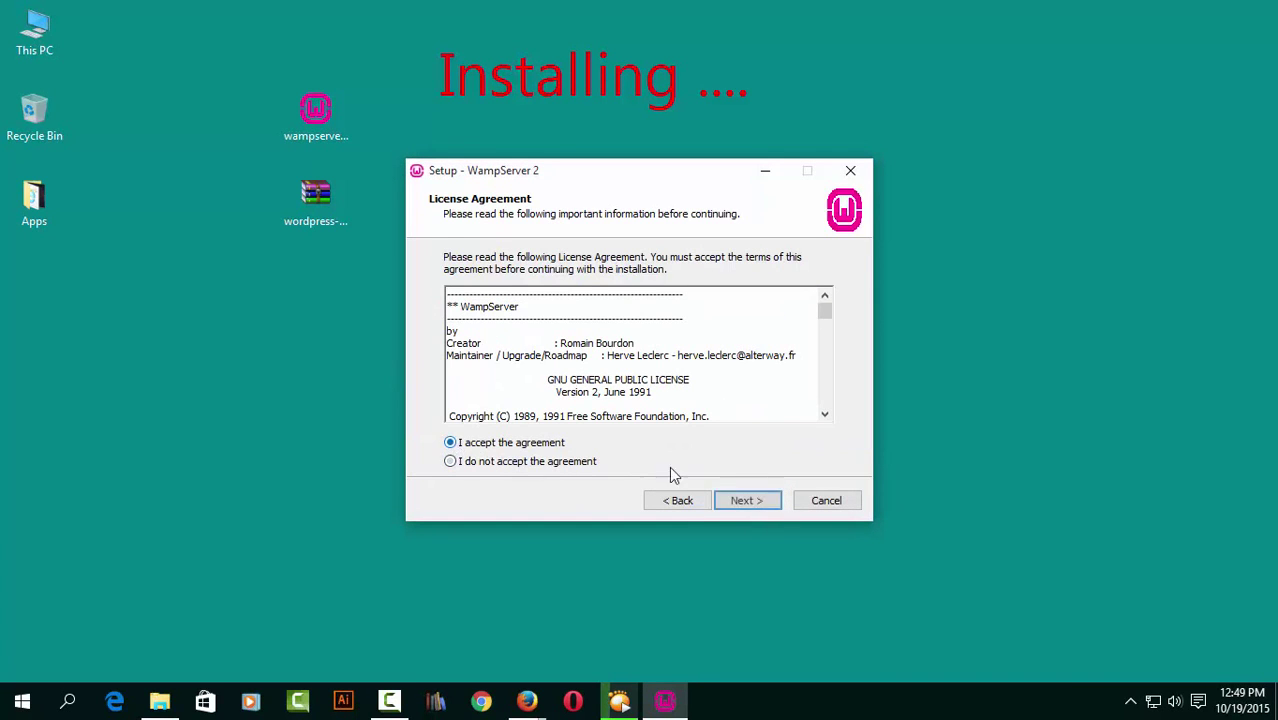
click(760, 503)
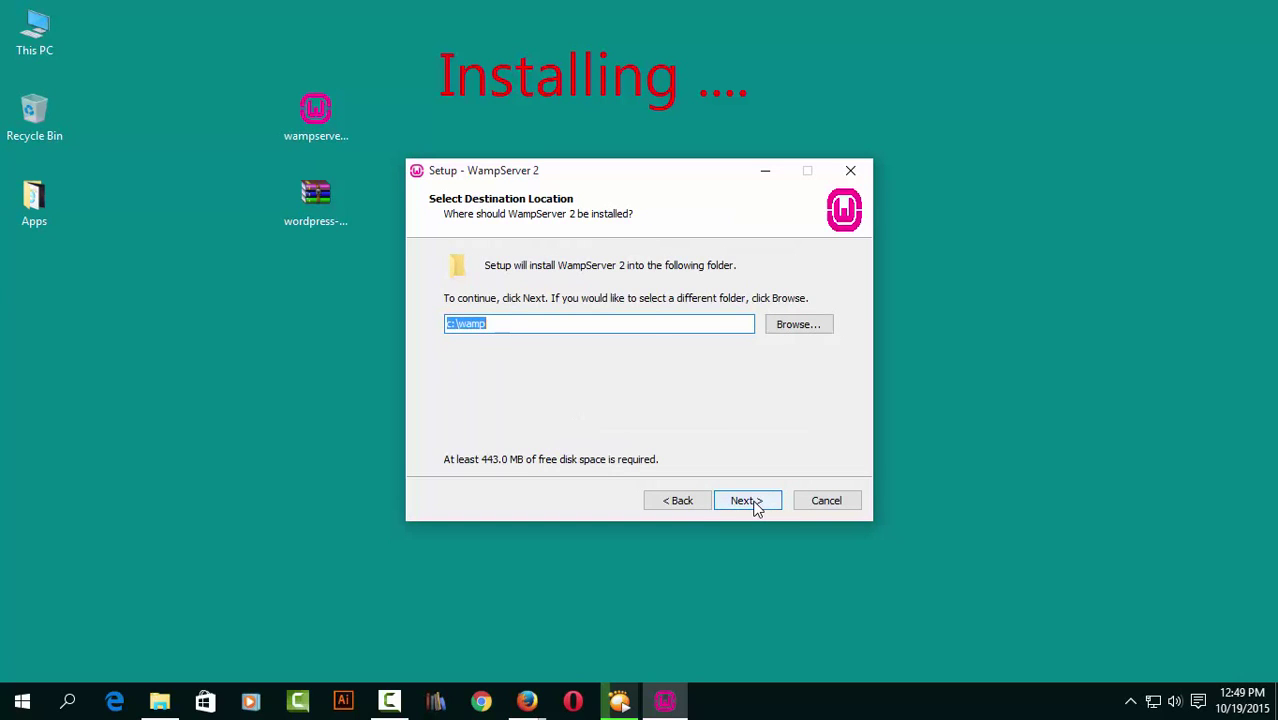
click(755, 505)
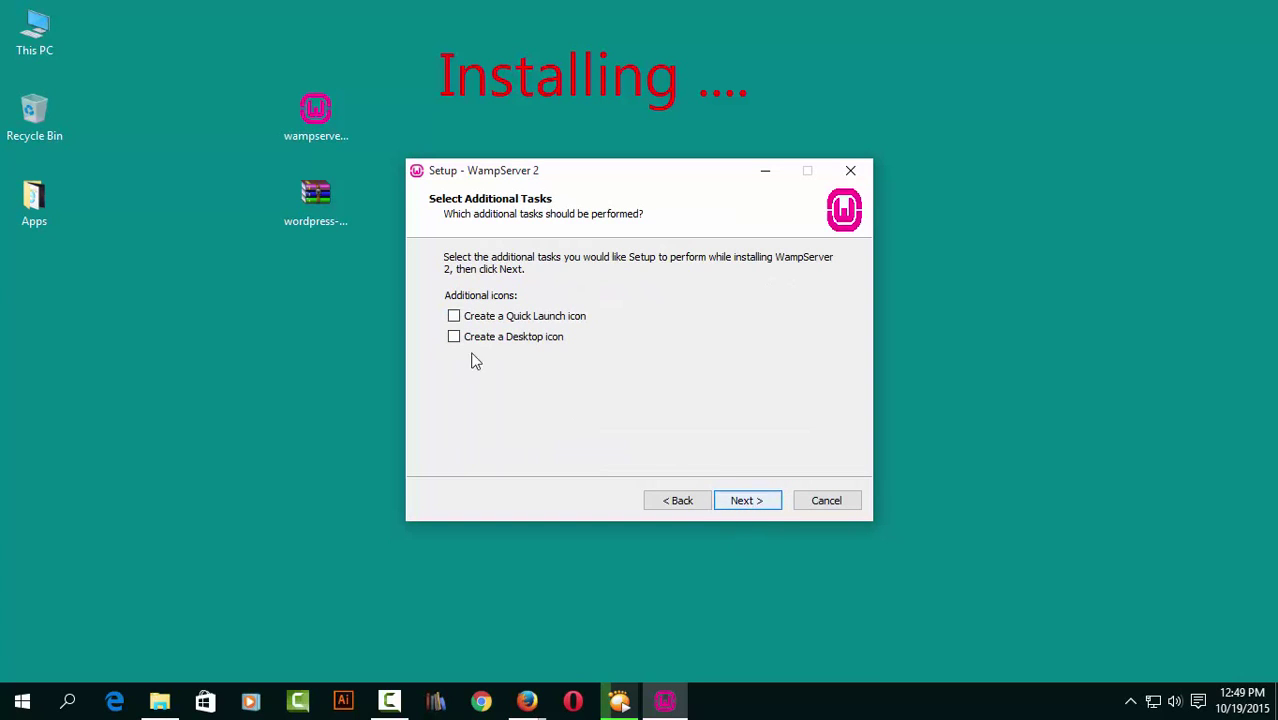
click(454, 337)
click(755, 502)
click(755, 502)
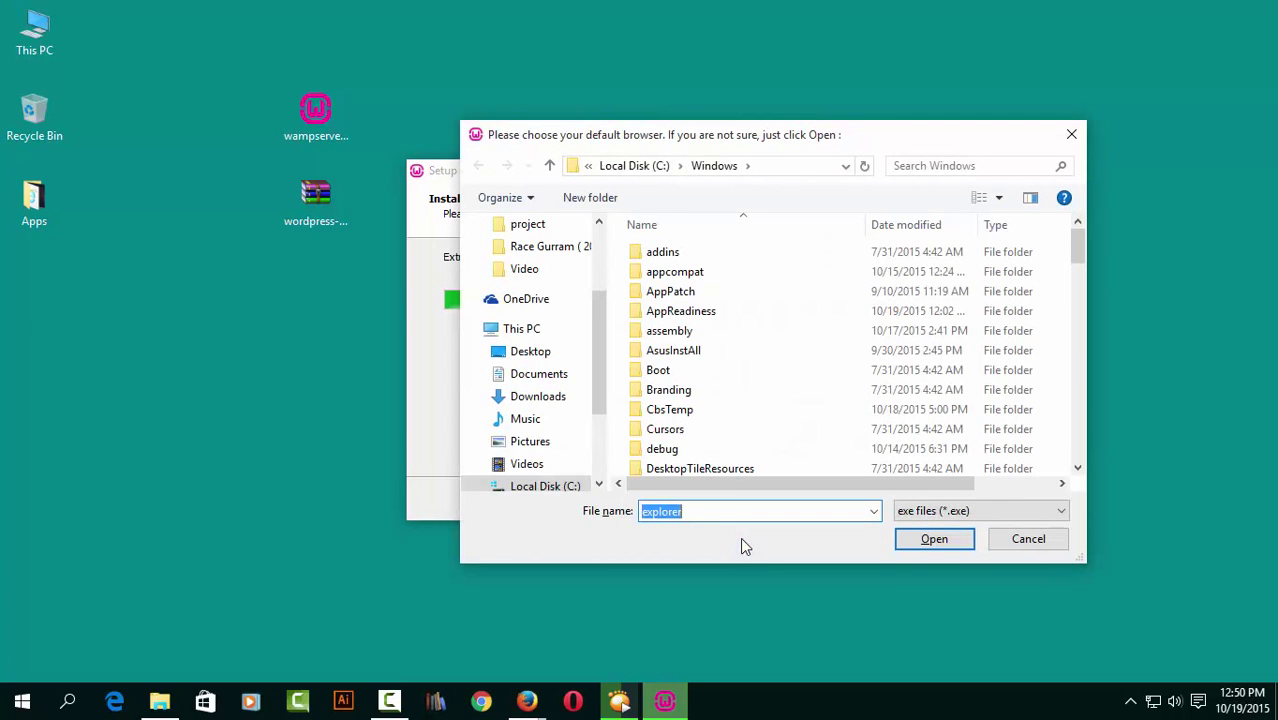
Keep the default browser and PHP mail settings, allow Apache through the firewall, and finish setup.
click(939, 541)
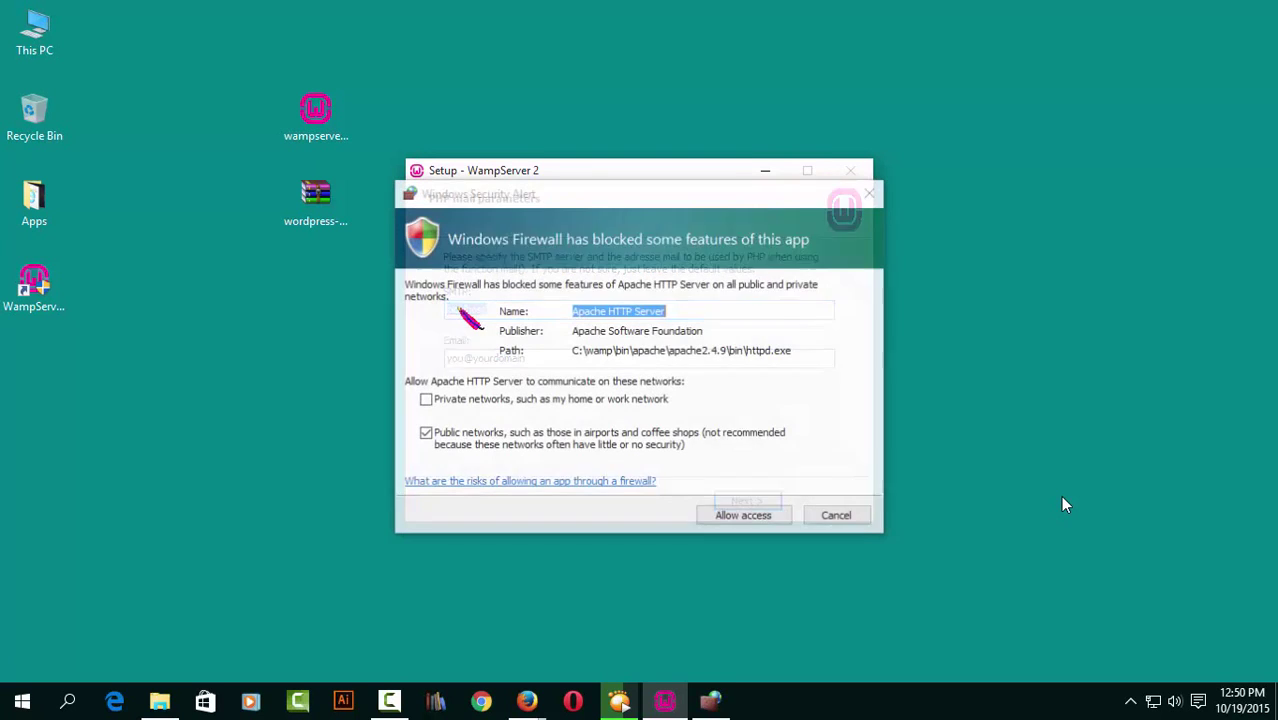
click(741, 518)
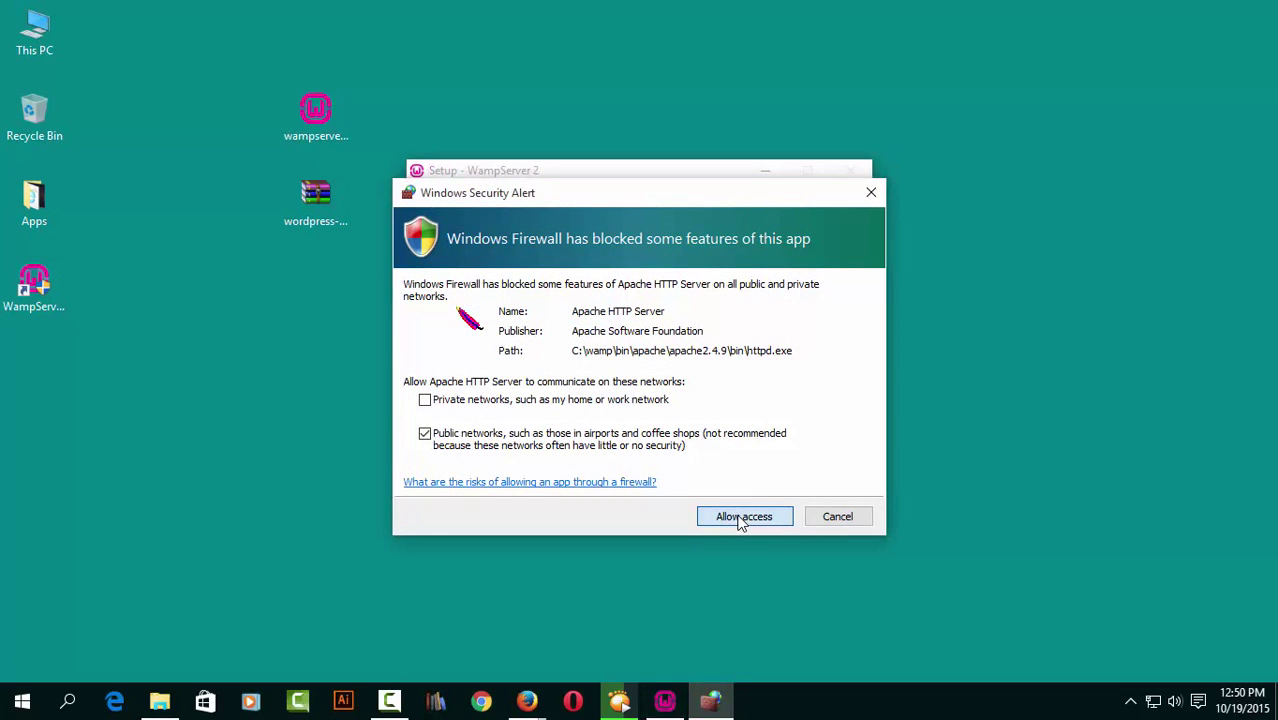
click(743, 517)
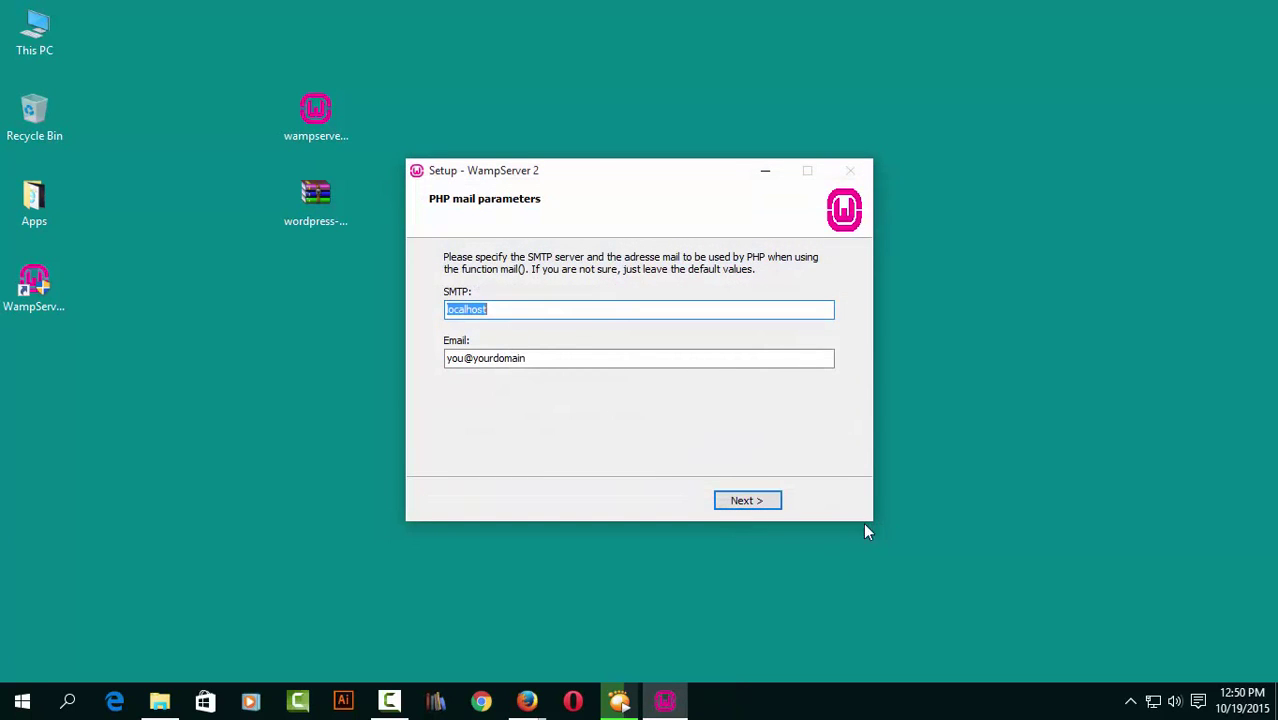
click(741, 505)
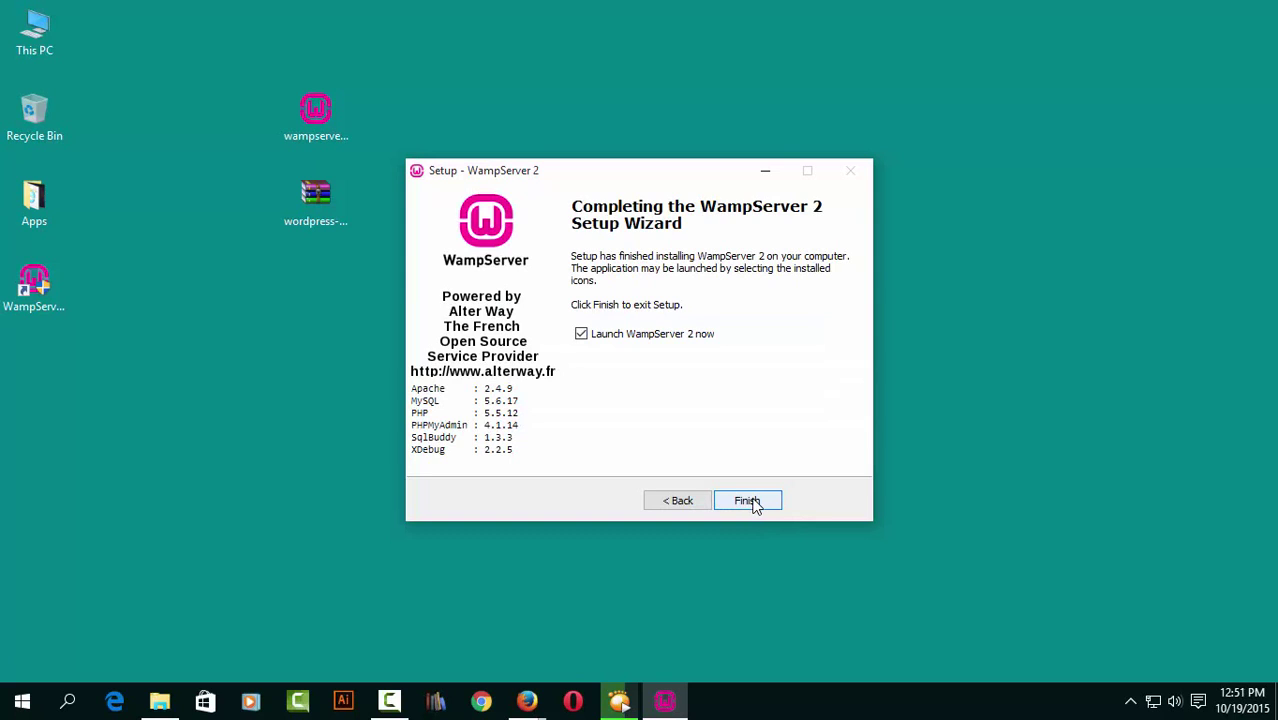
click(749, 501)
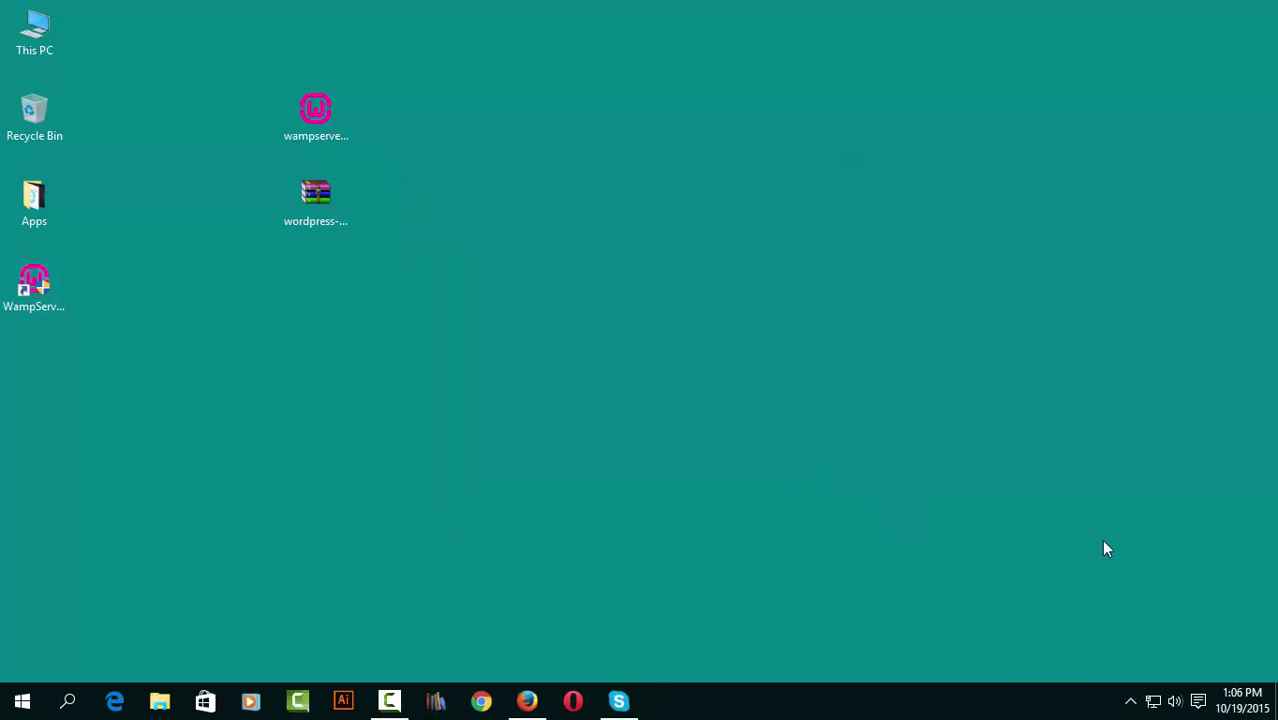
click(1131, 702)
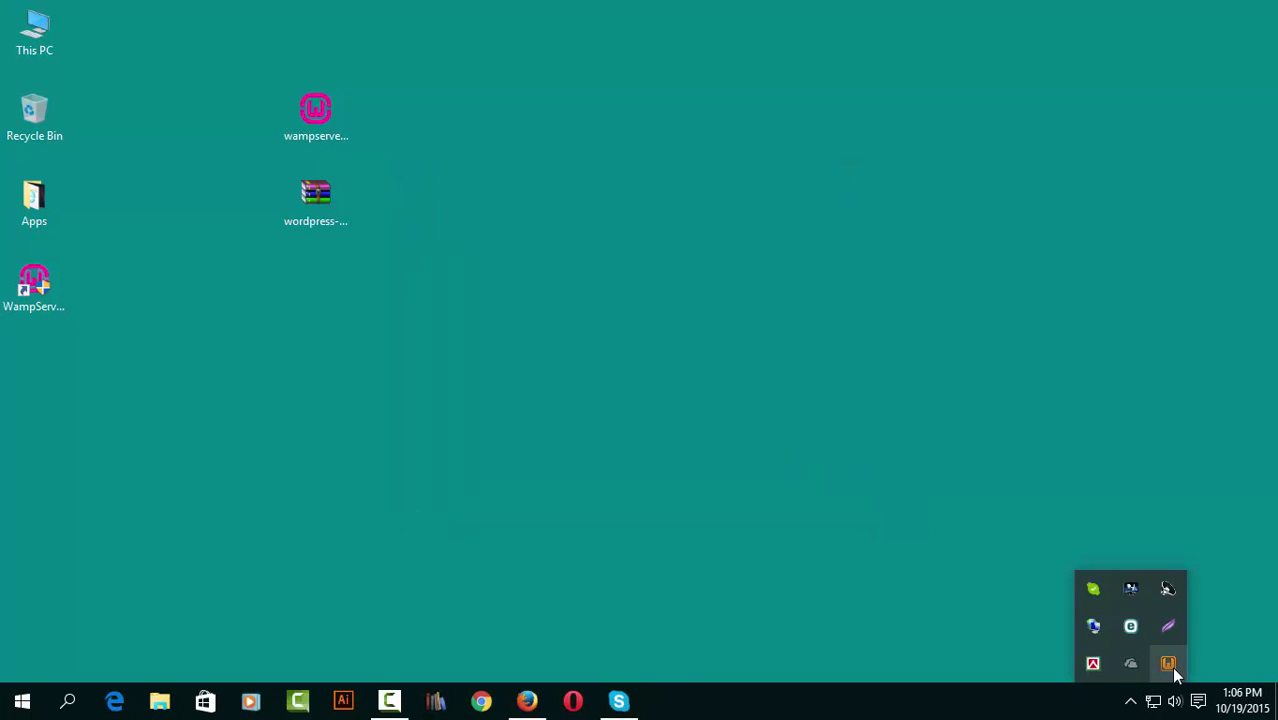
click(1172, 668)
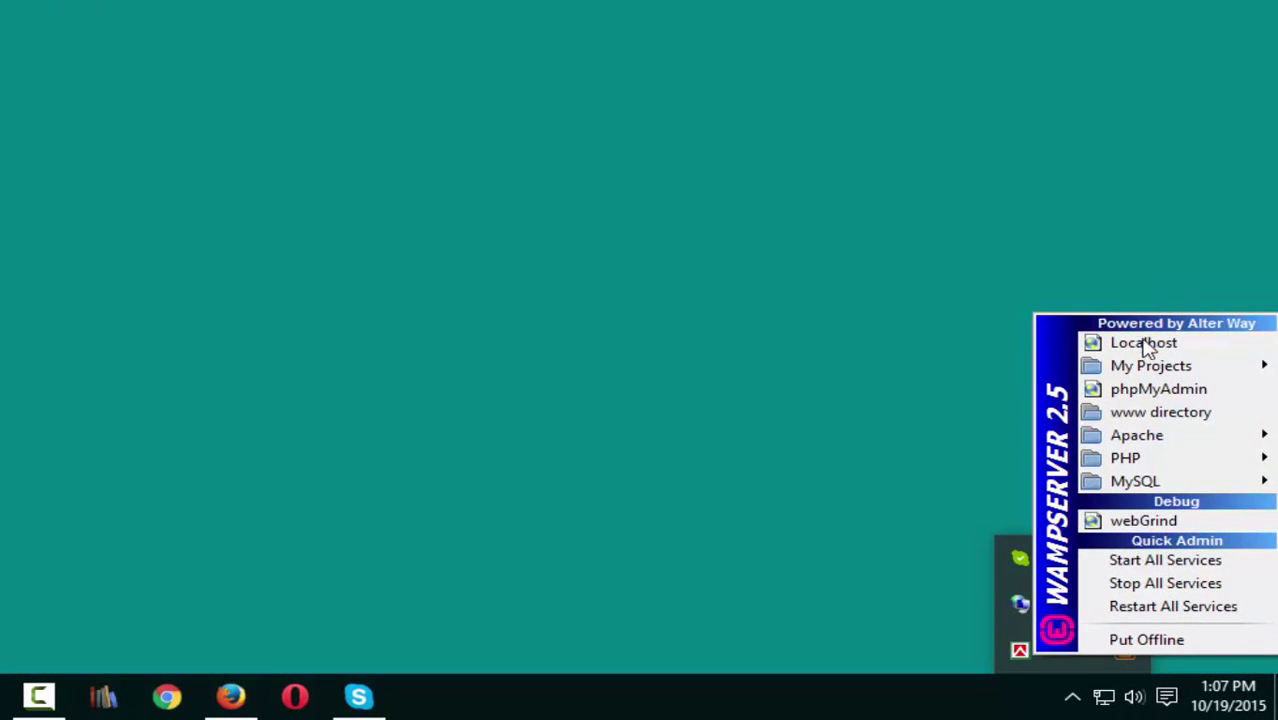
click(1143, 343)
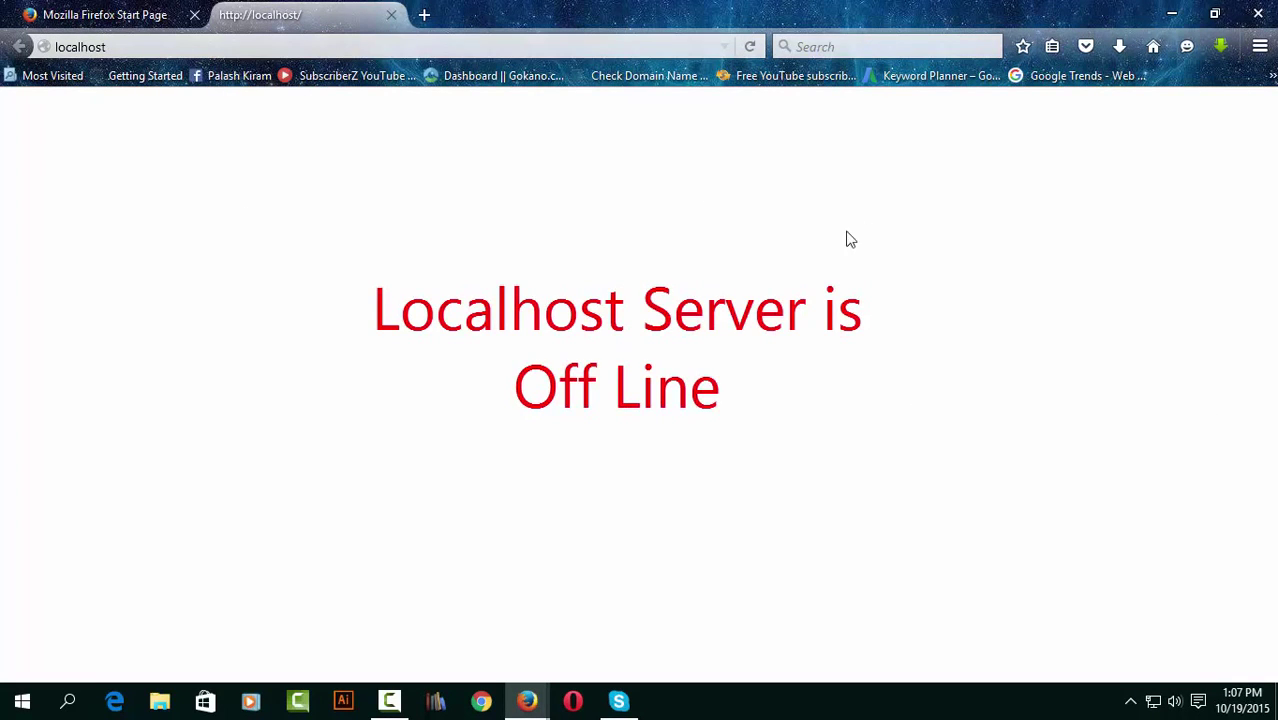
click(1173, 16)
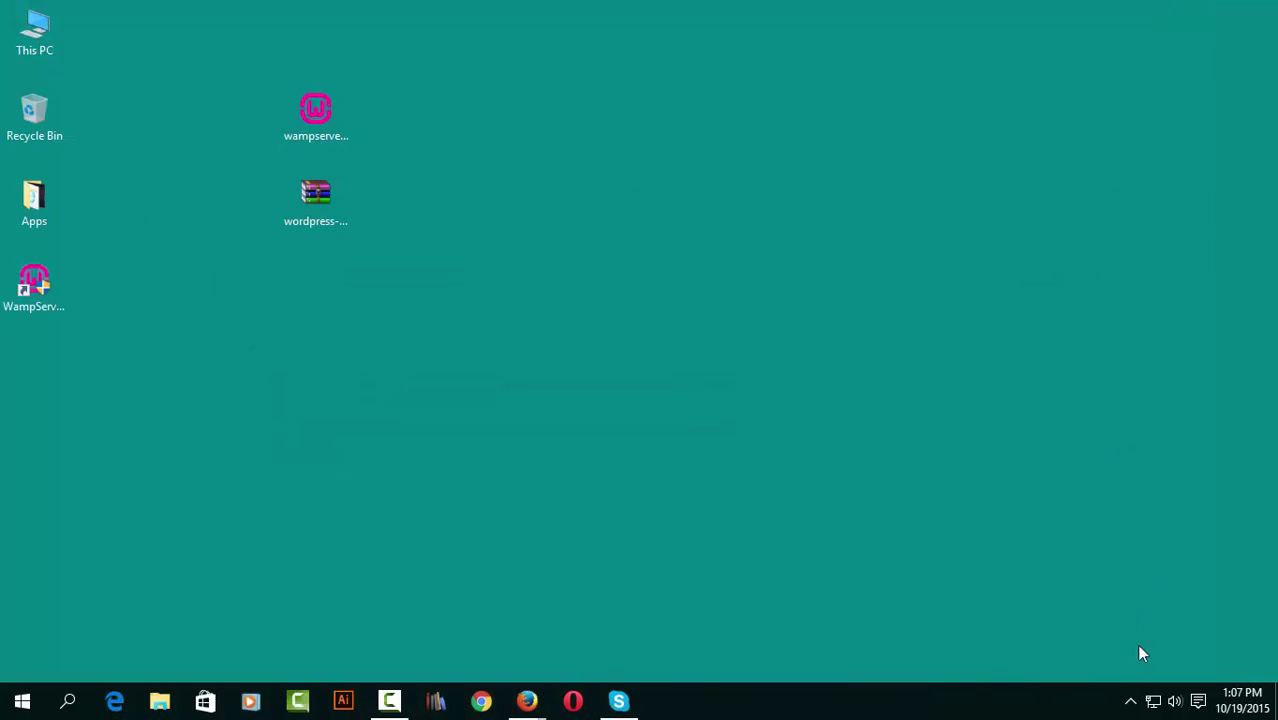
Test port 80 from the WampServer menu, close the warning console, and bring Skype forward.
click(1130, 700)
click(1168, 672)
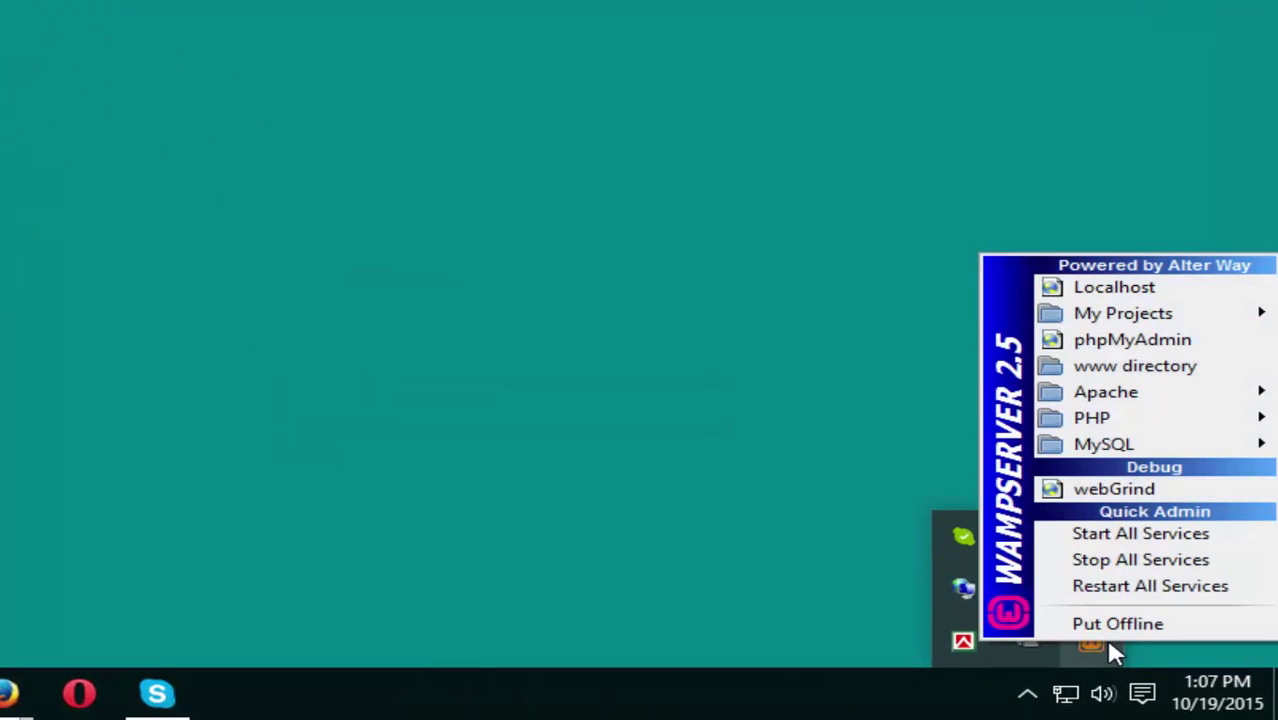
mouse_move(1087, 394)
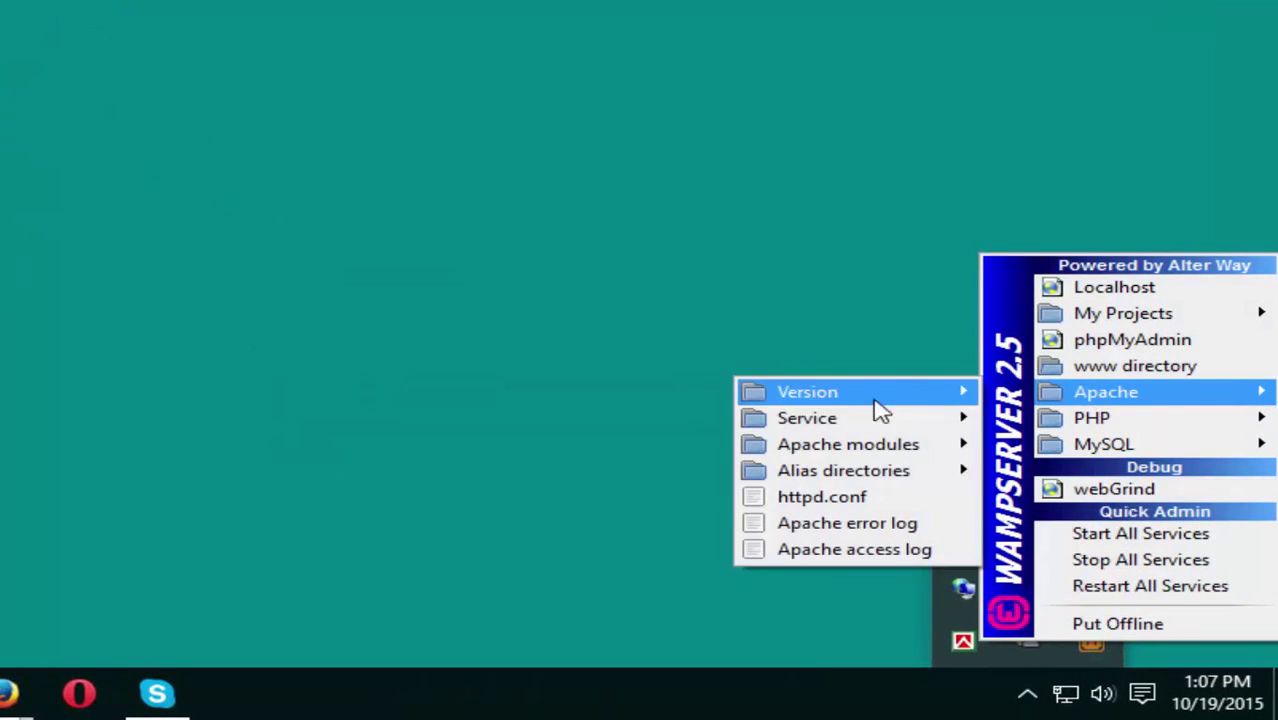
mouse_move(950, 428)
click(1075, 530)
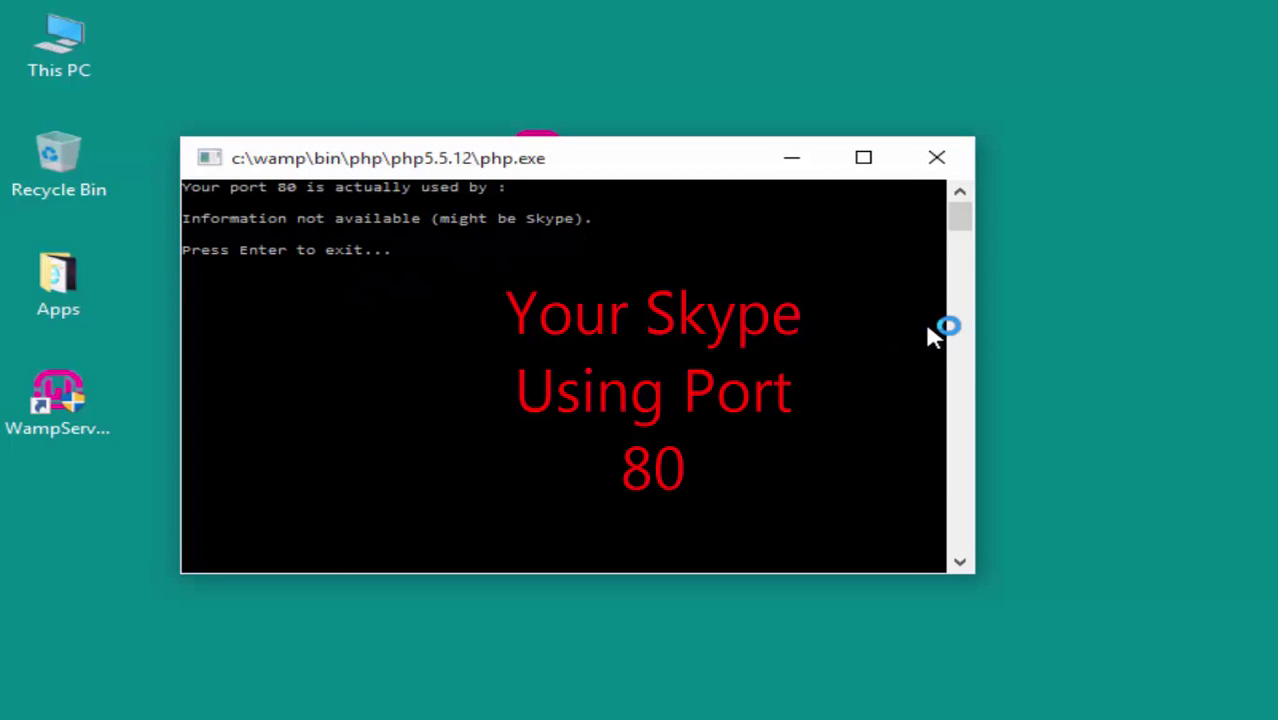
click(945, 158)
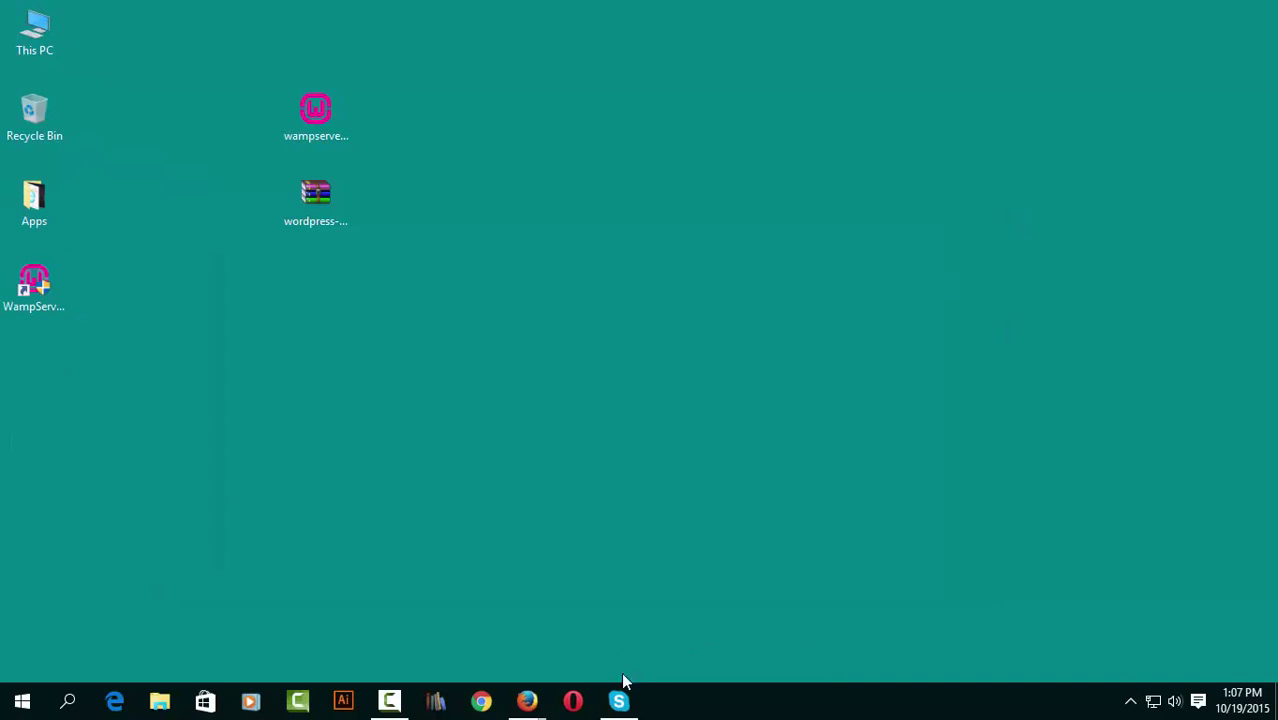
click(620, 695)
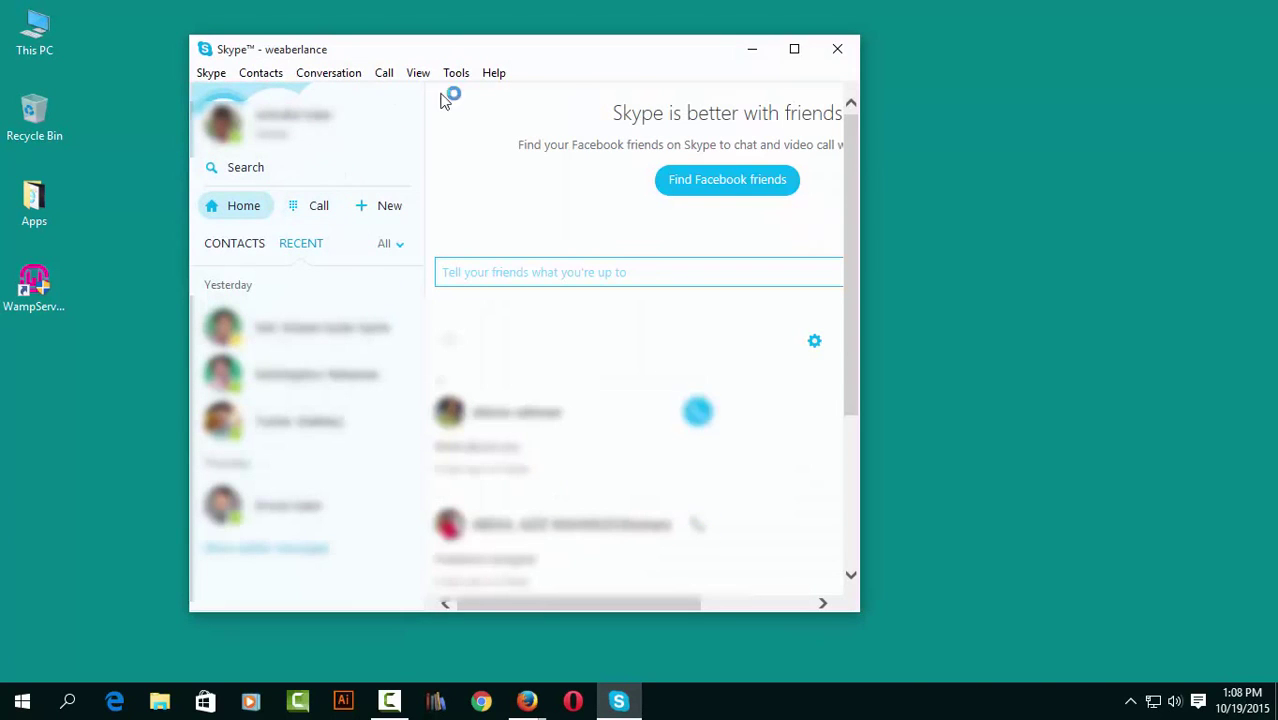
In Skype's Advanced Connection options, replace ports 80/443 with incoming port 81, save, and close Skype.
click(462, 72)
click(489, 150)
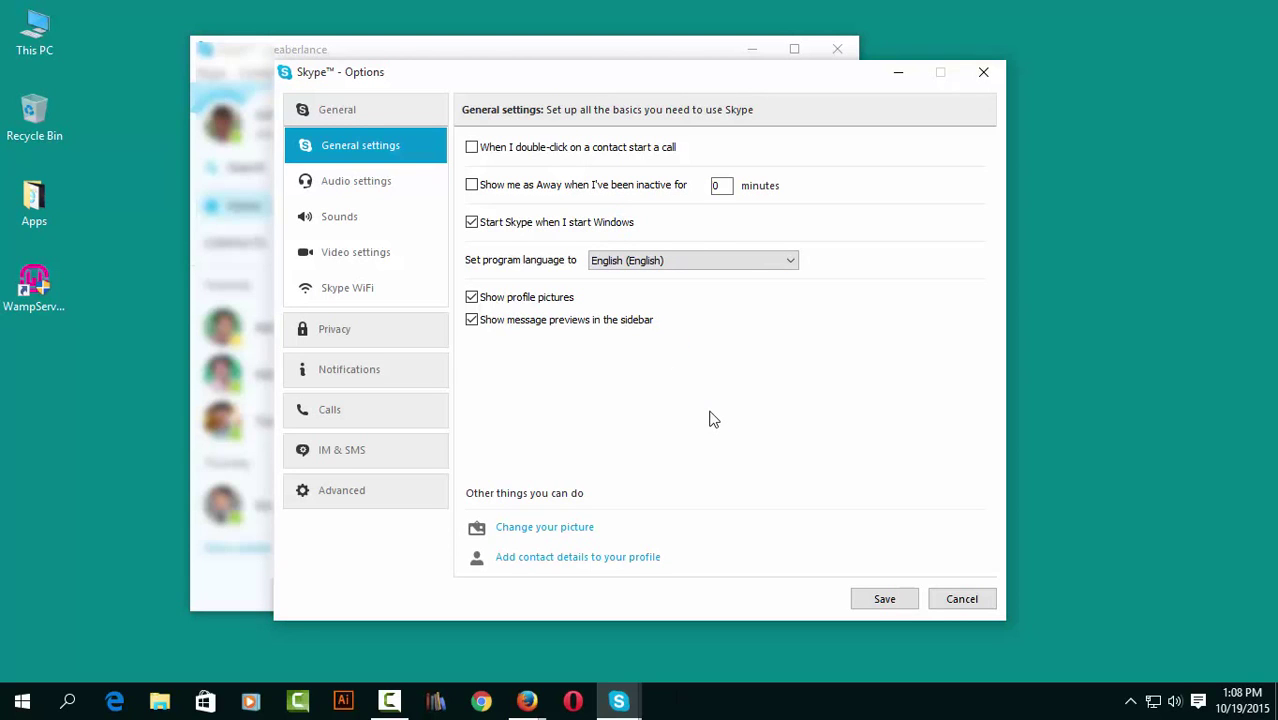
click(317, 487)
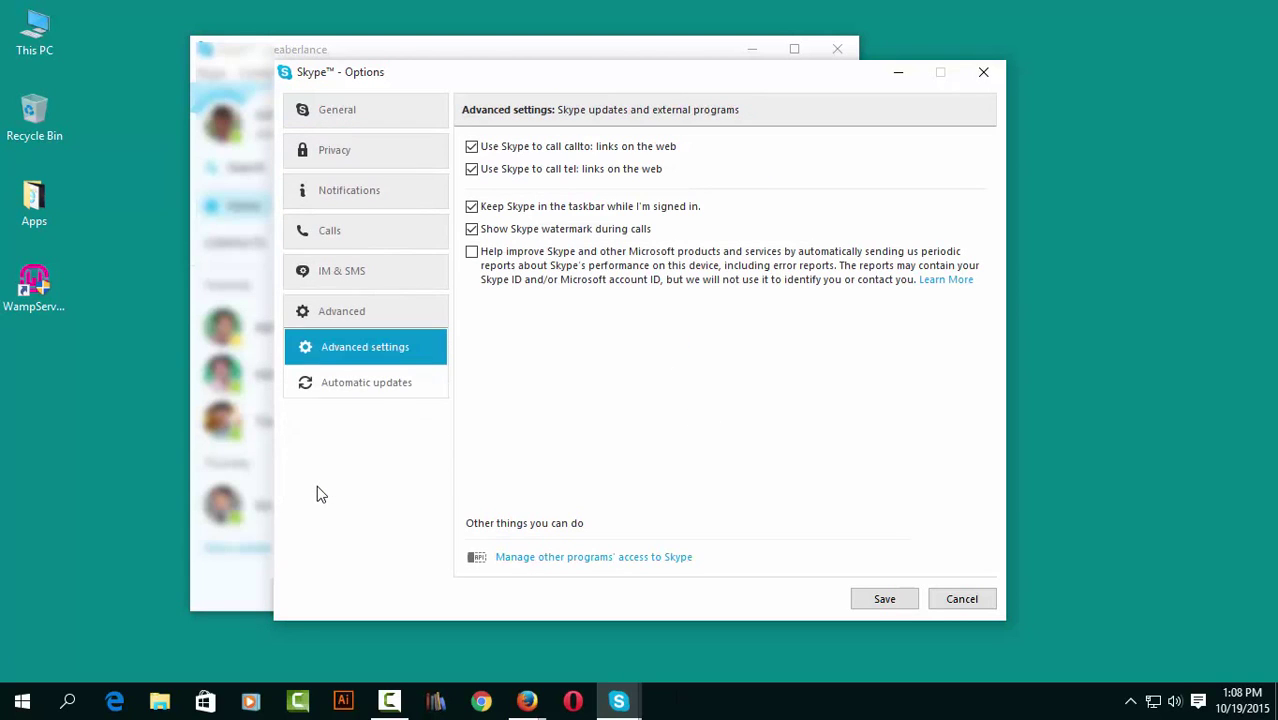
click(350, 420)
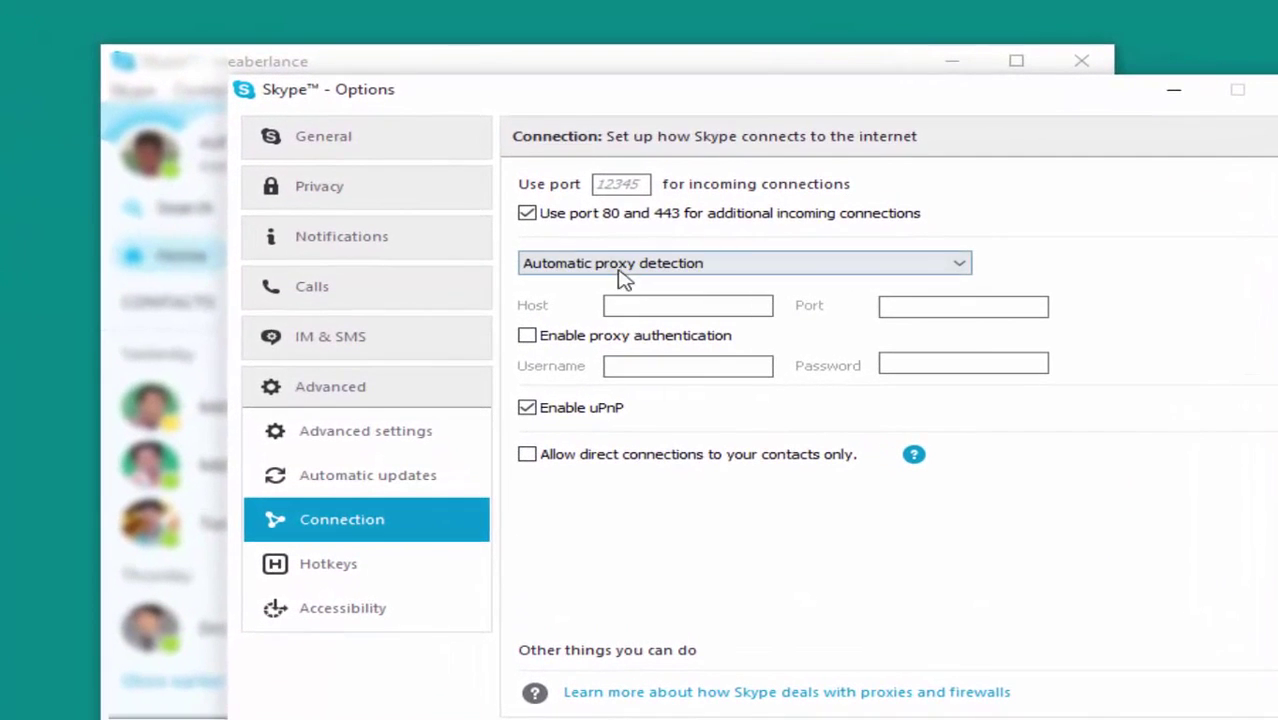
click(528, 216)
drag(648, 183, 556, 184)
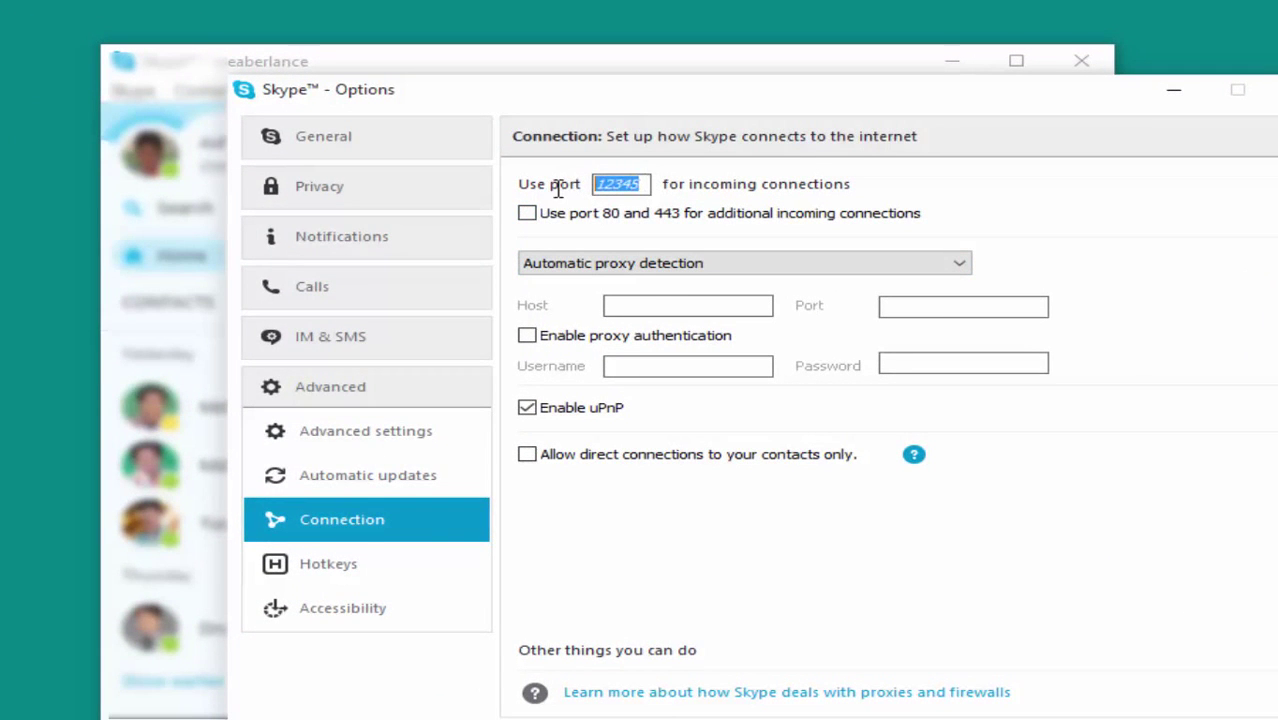
text(8)
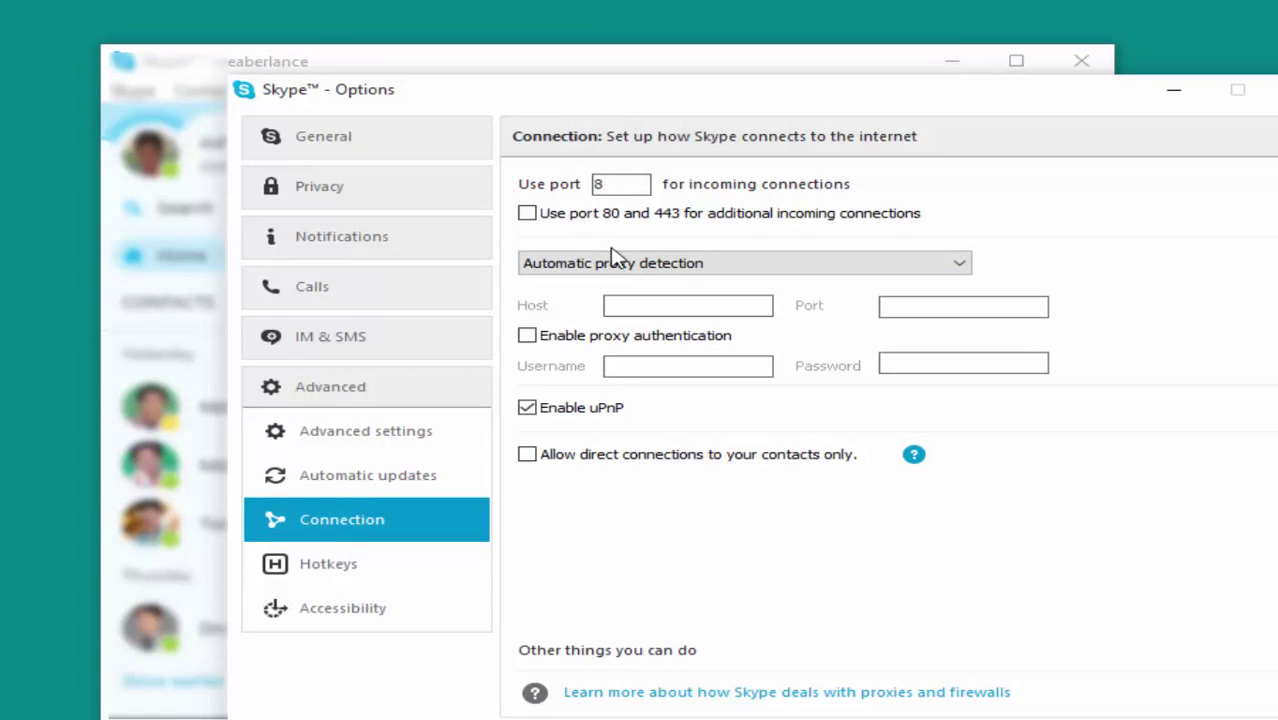
text(1)
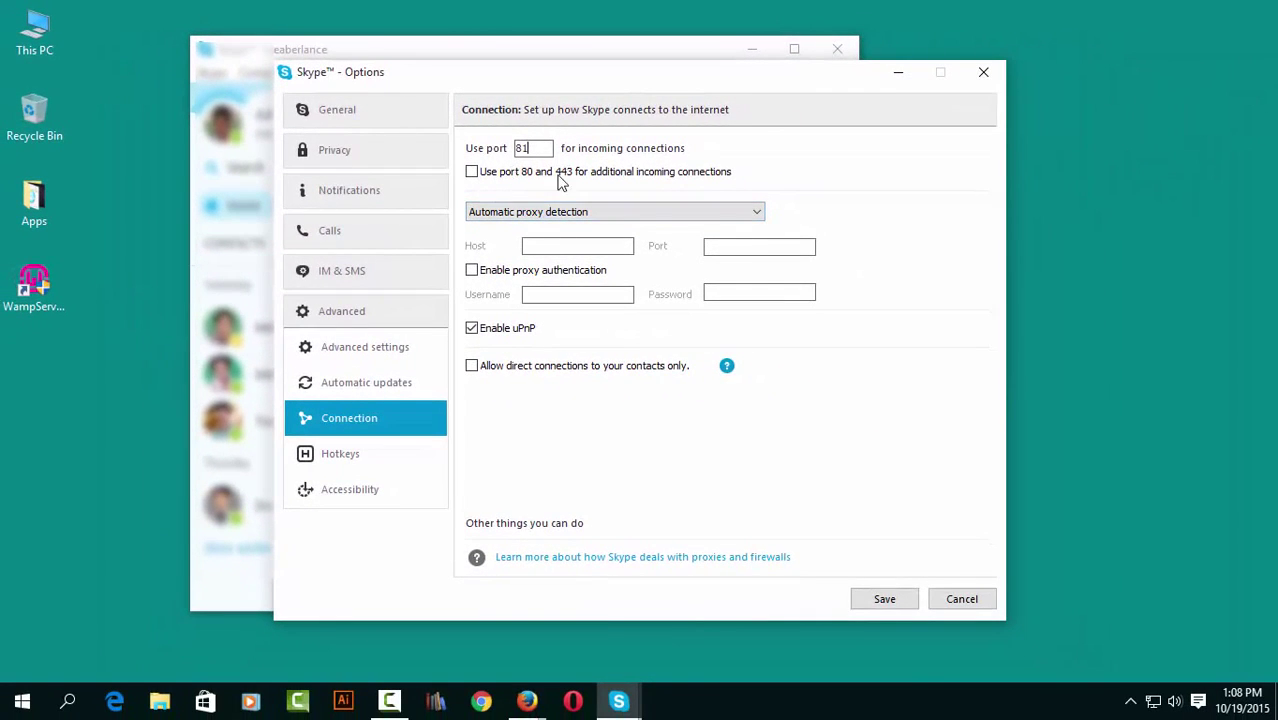
click(885, 600)
click(776, 427)
click(842, 50)
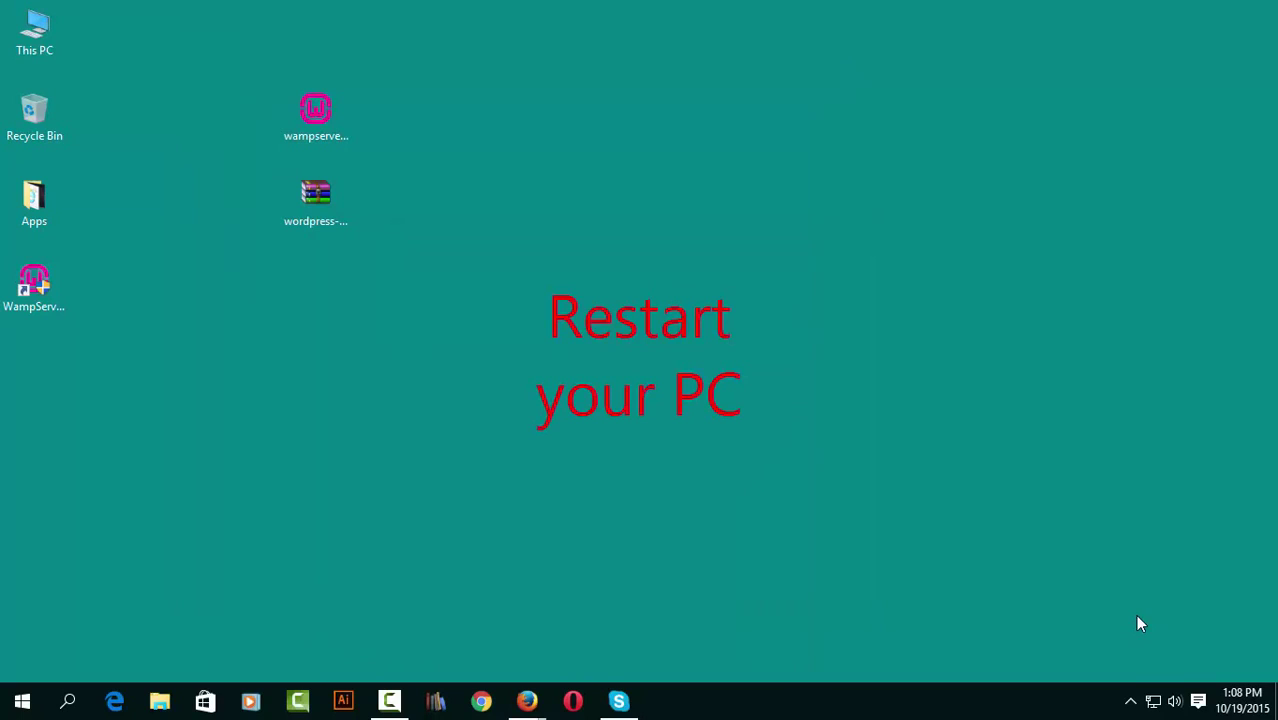
click(1130, 701)
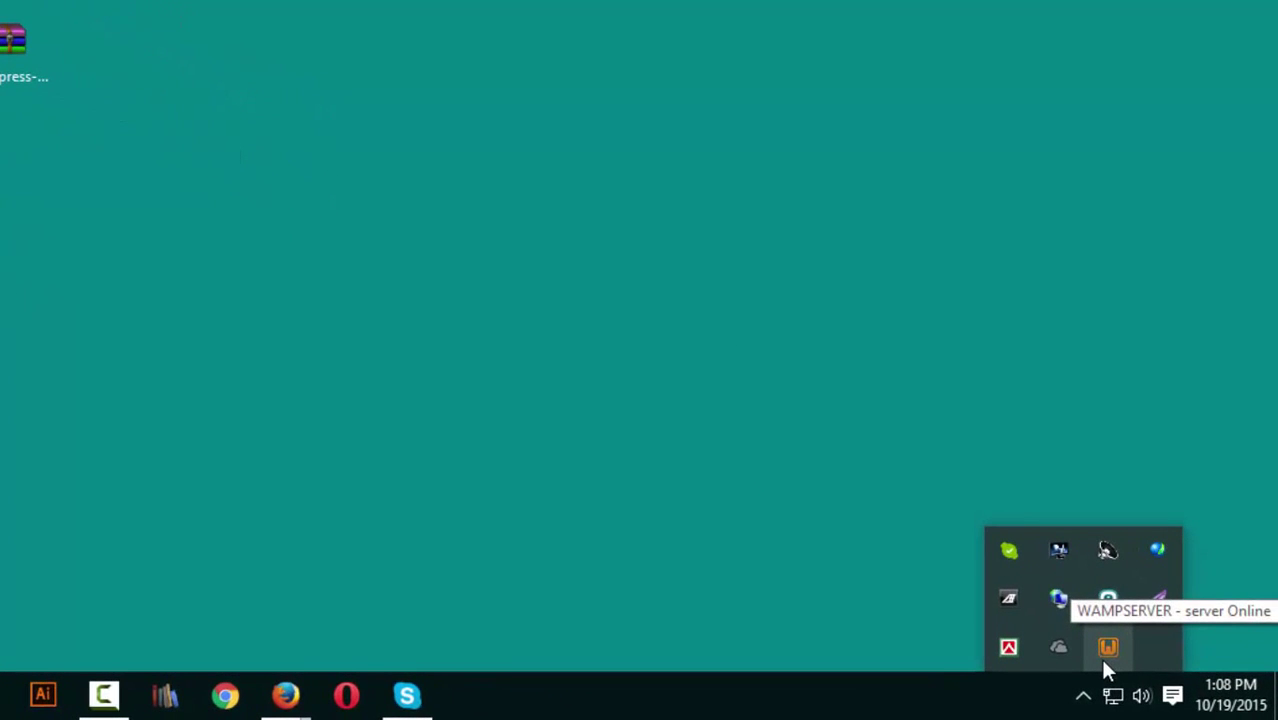
Restart all WampServer services from the tray menu, then reopen the menu.
click(1107, 648)
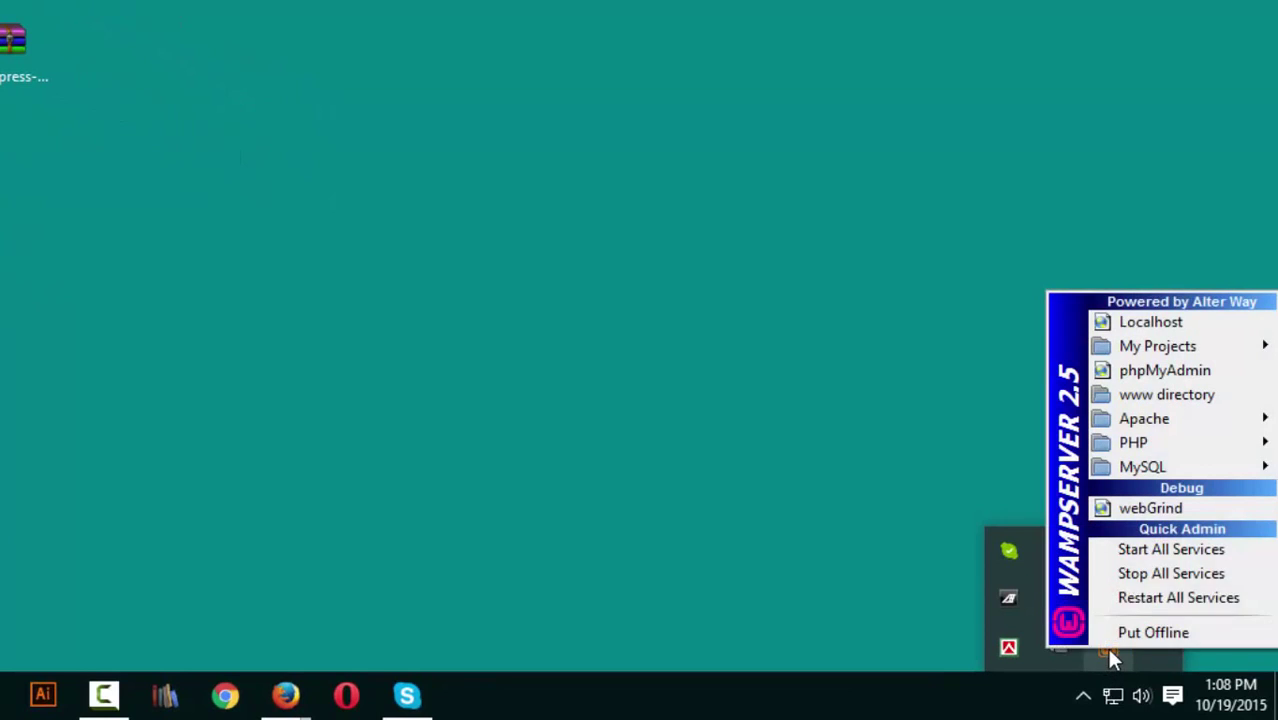
click(1150, 600)
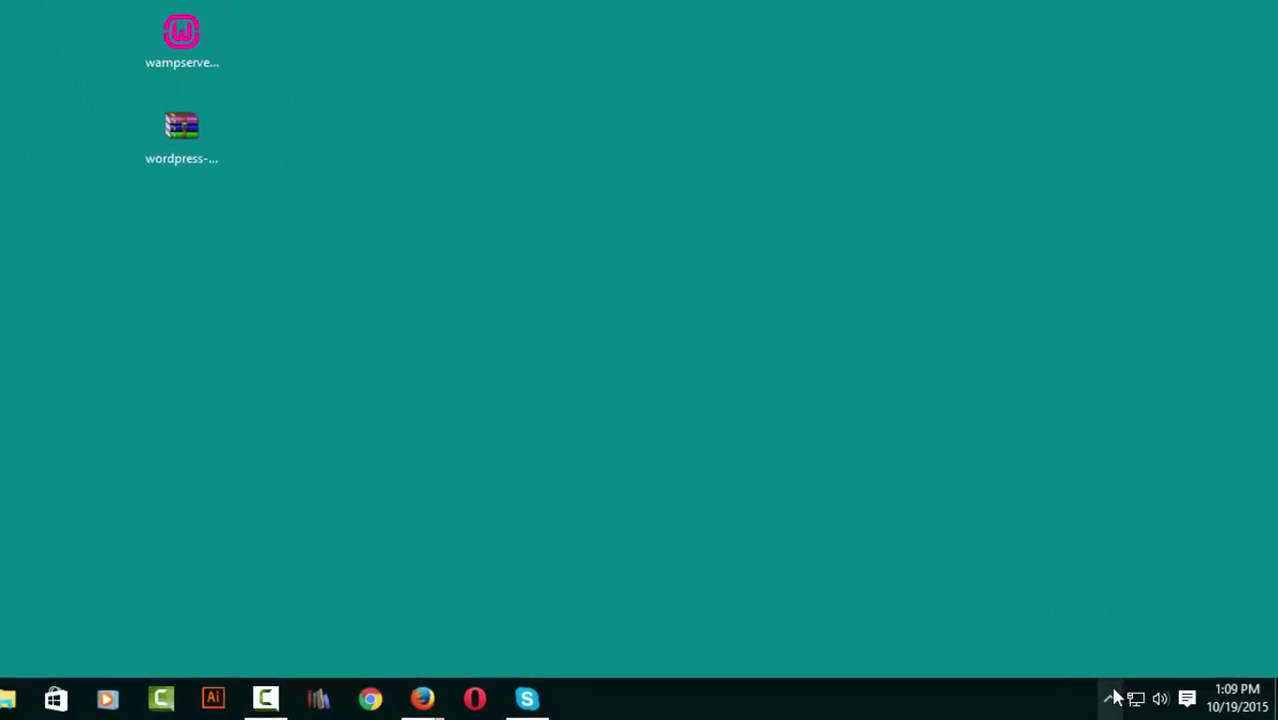
click(1131, 702)
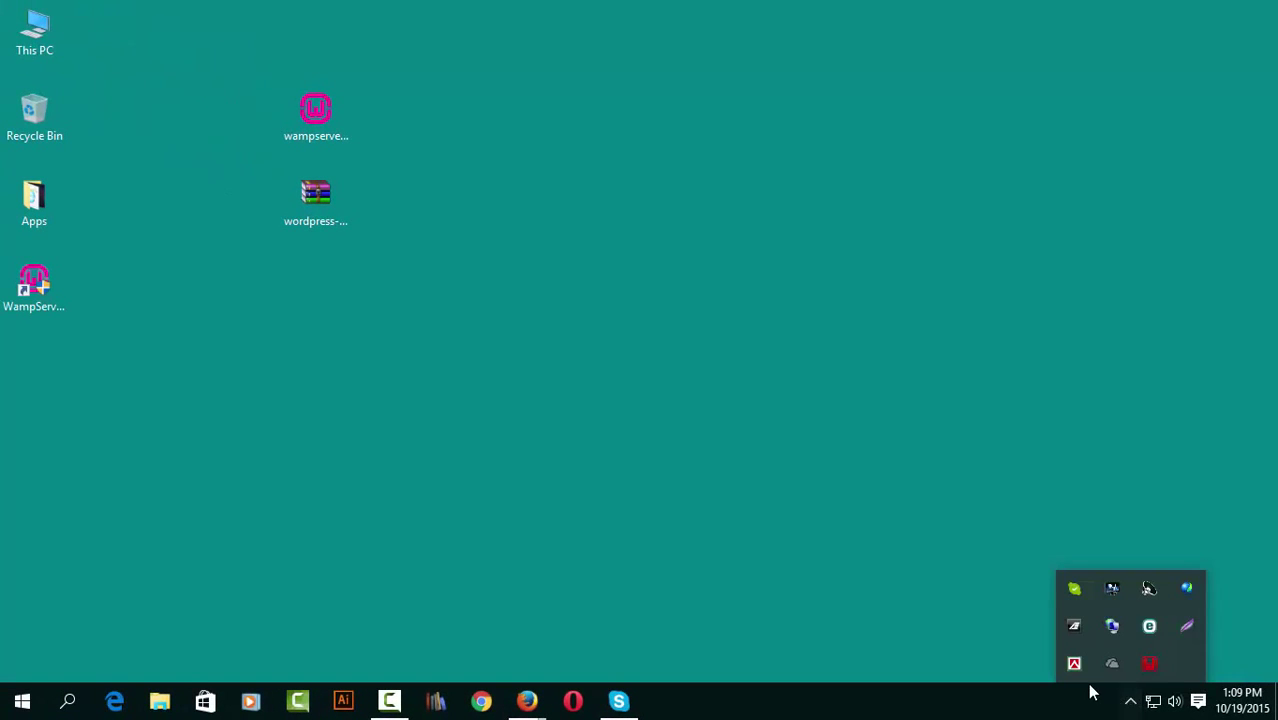
click(1150, 662)
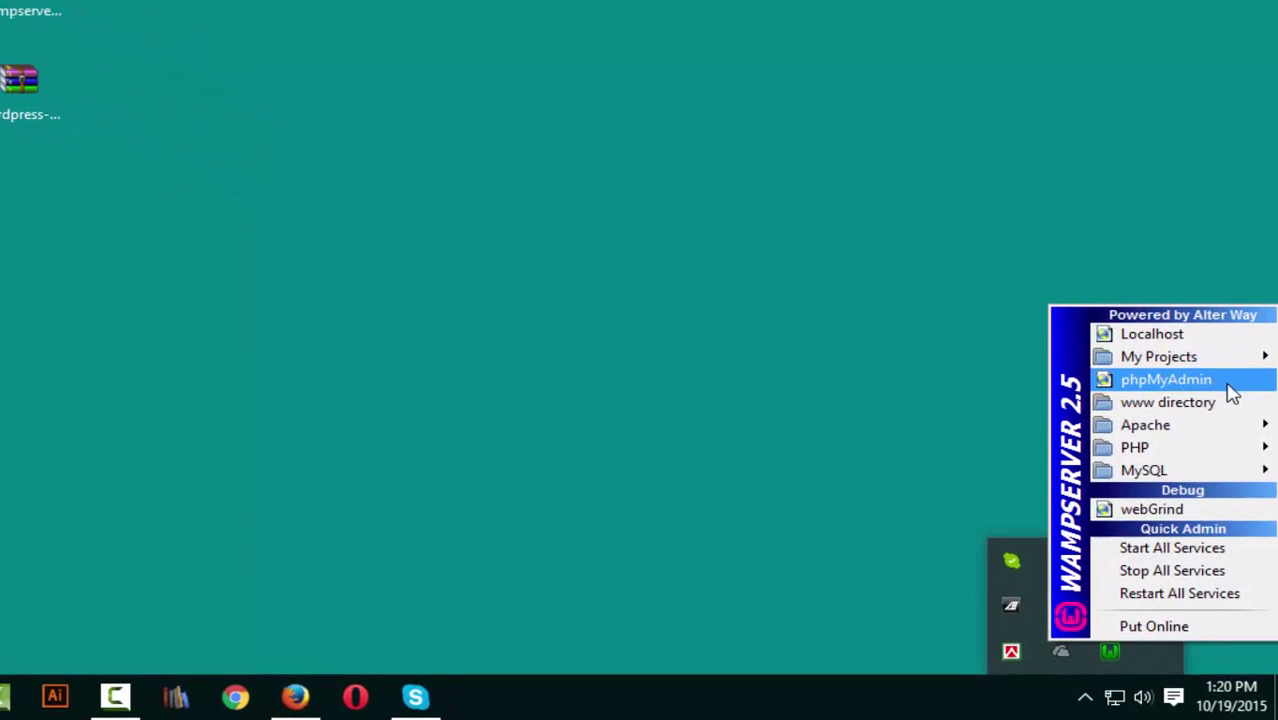
Create a database named 'wordpress' on phpMyAdmin's Databases page, then minimize Firefox.
click(1200, 404)
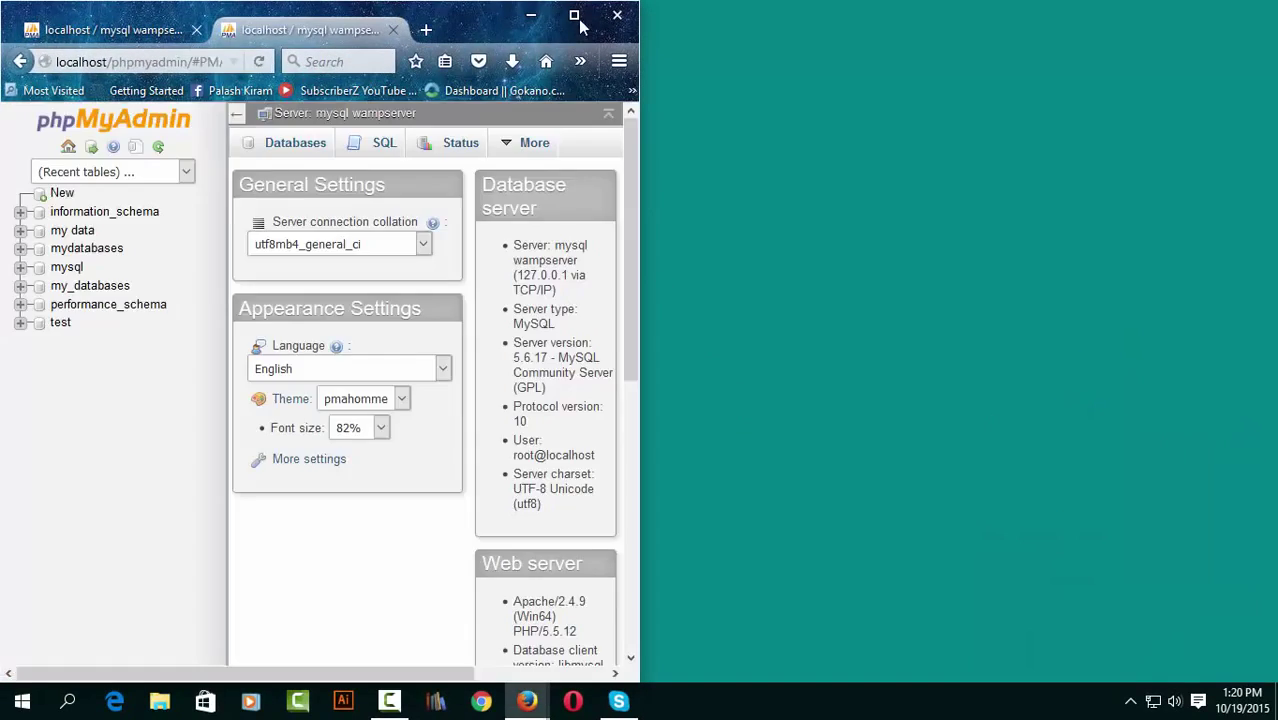
click(574, 15)
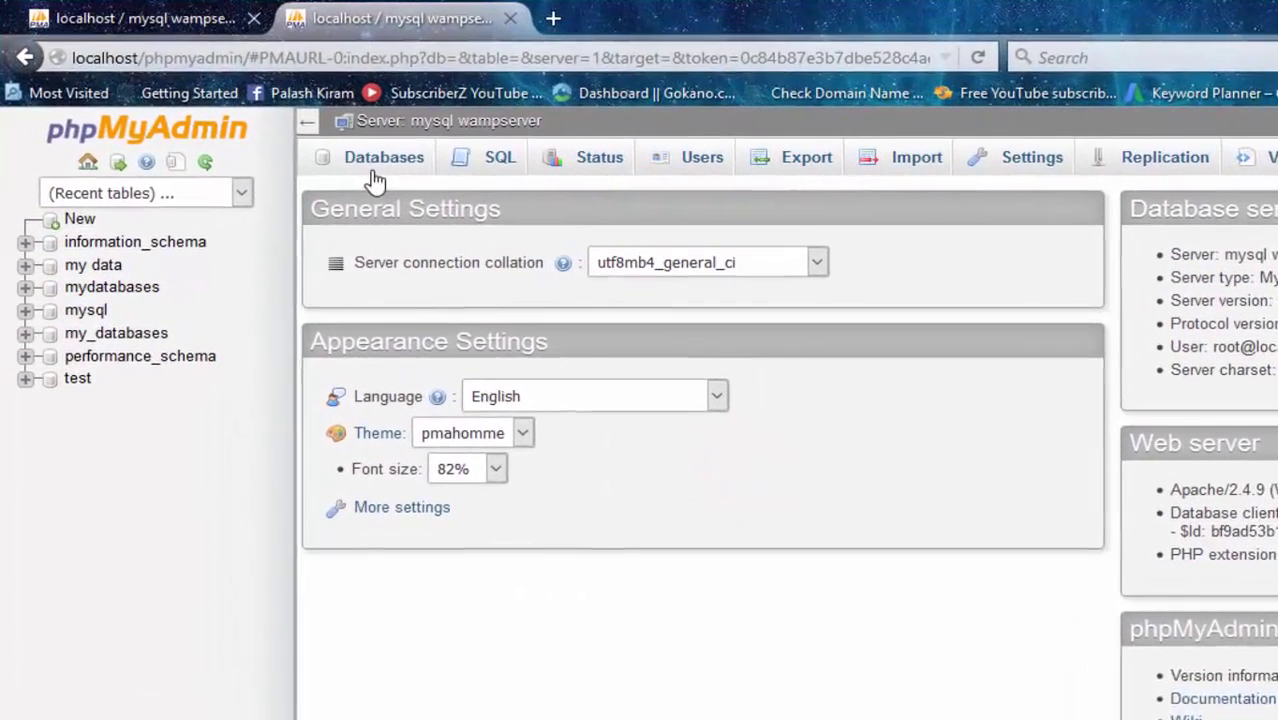
click(390, 160)
click(430, 332)
text(wordpress)
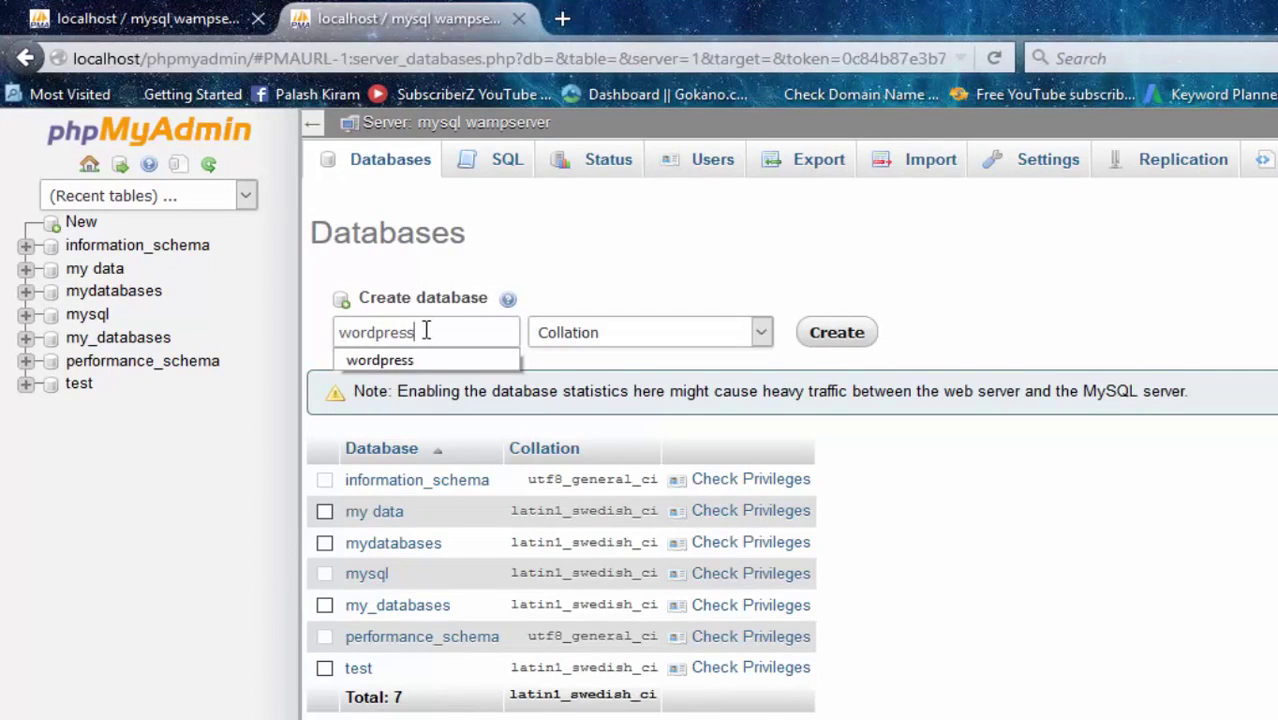
click(836, 333)
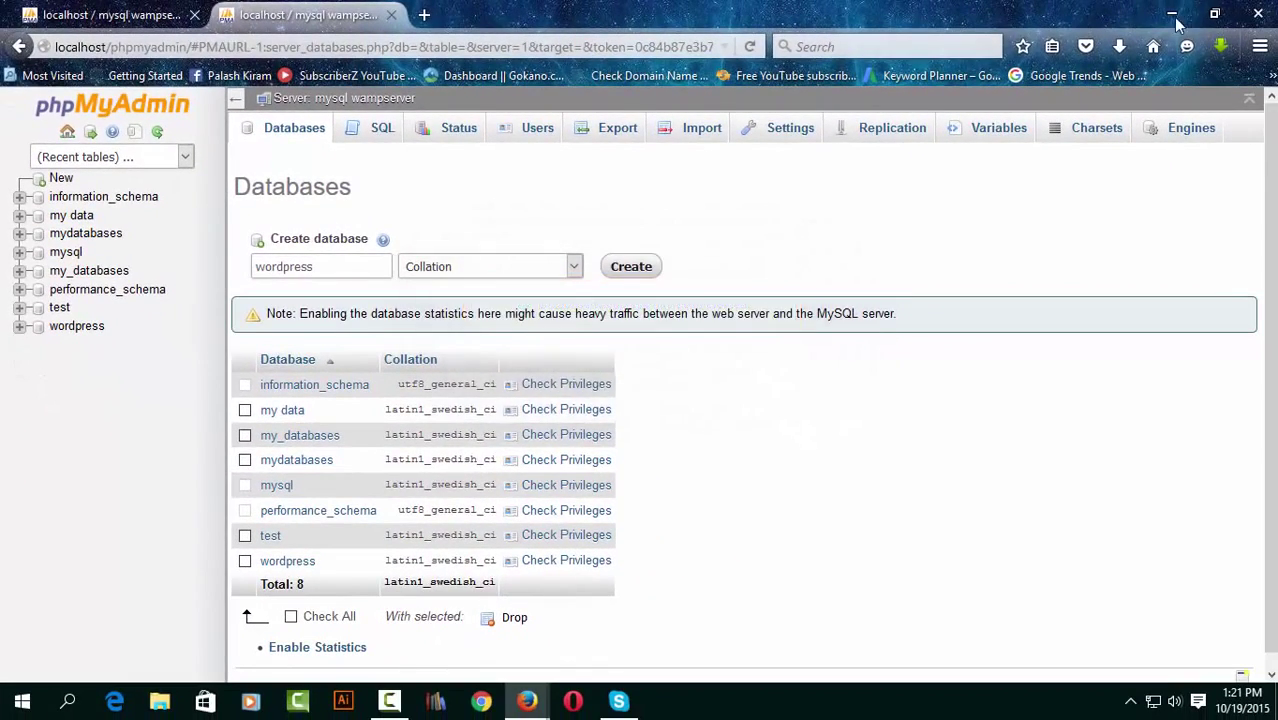
click(1172, 14)
Open C:\wamp\www from the WampServer menu and snap it to the right half of the screen.
click(1131, 702)
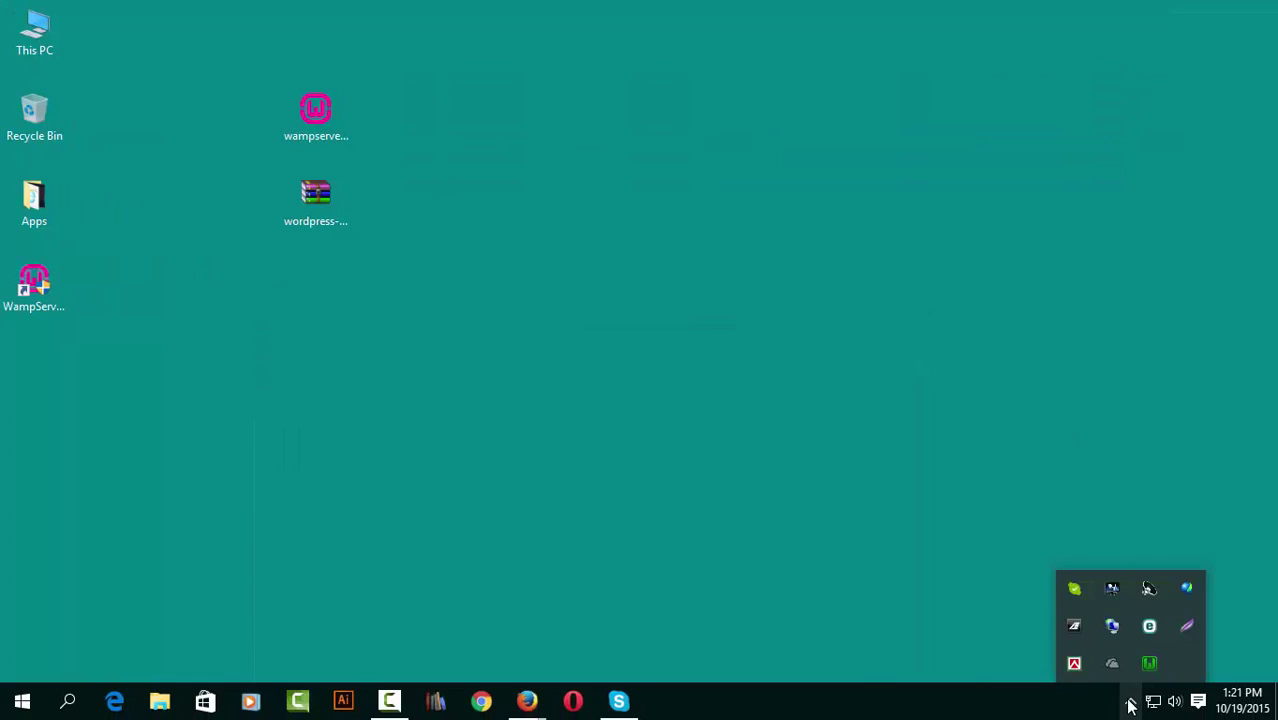
click(1149, 666)
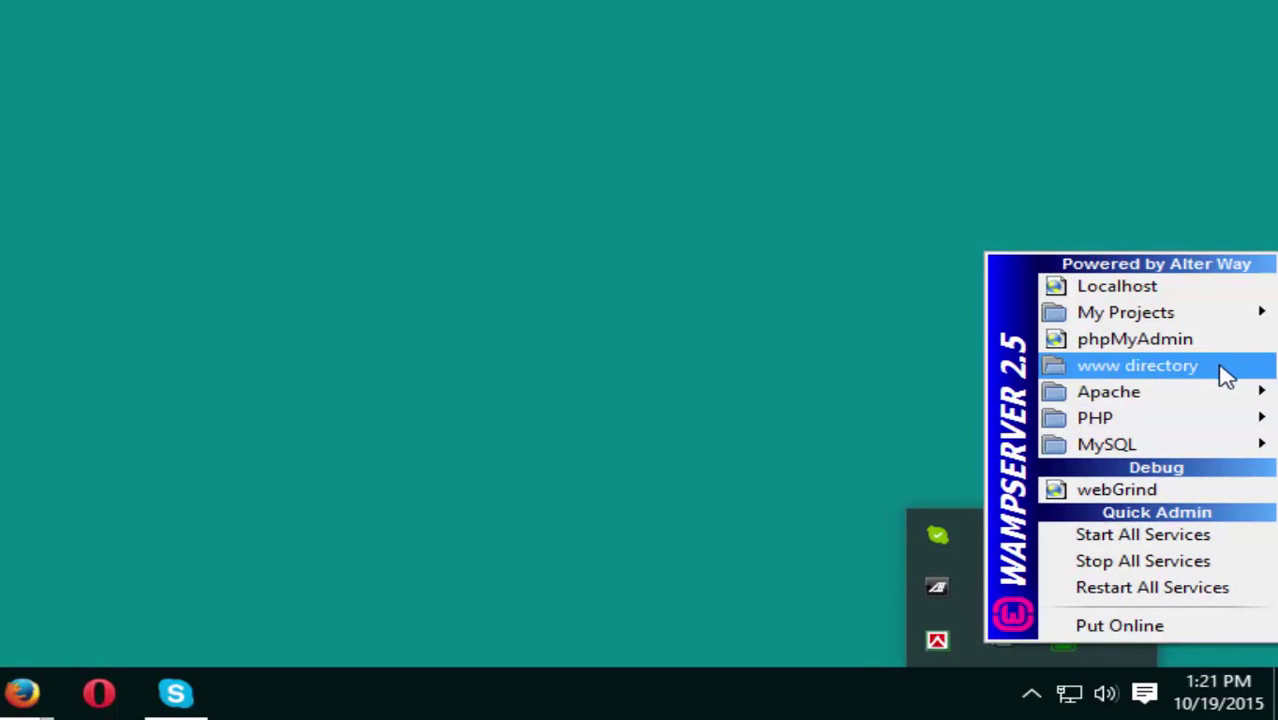
click(1226, 375)
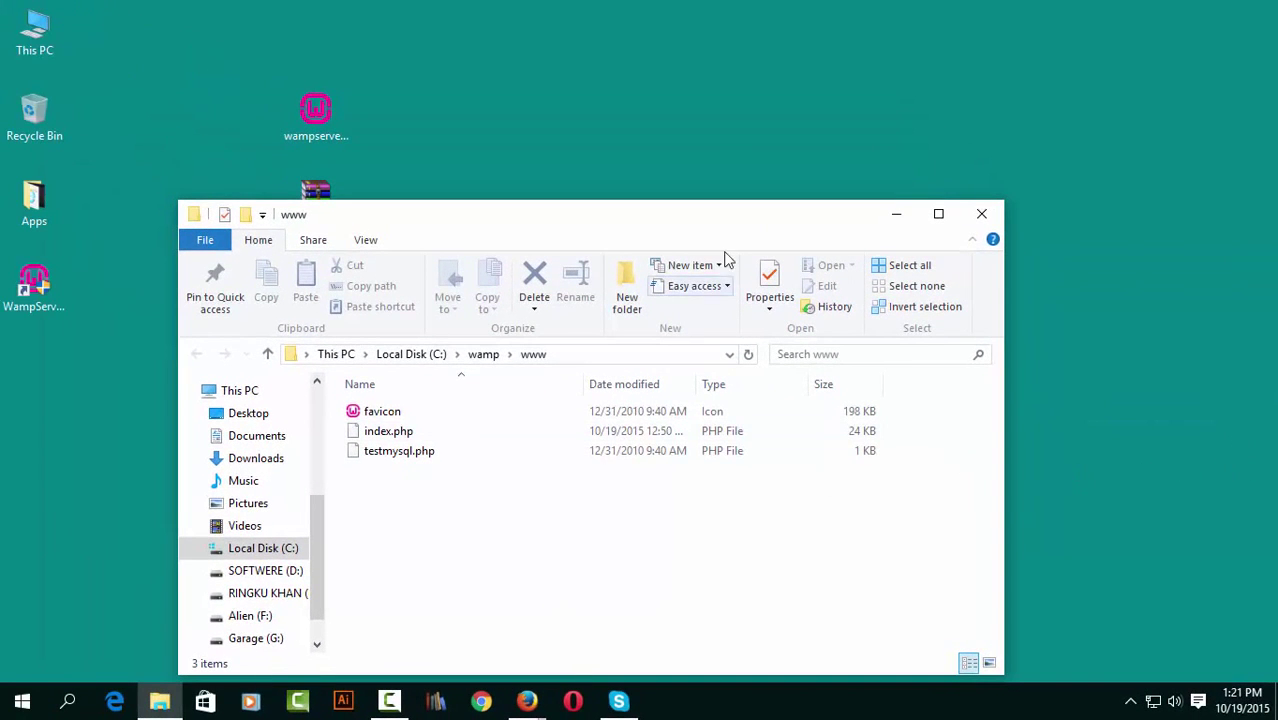
drag(763, 234, 1277, 182)
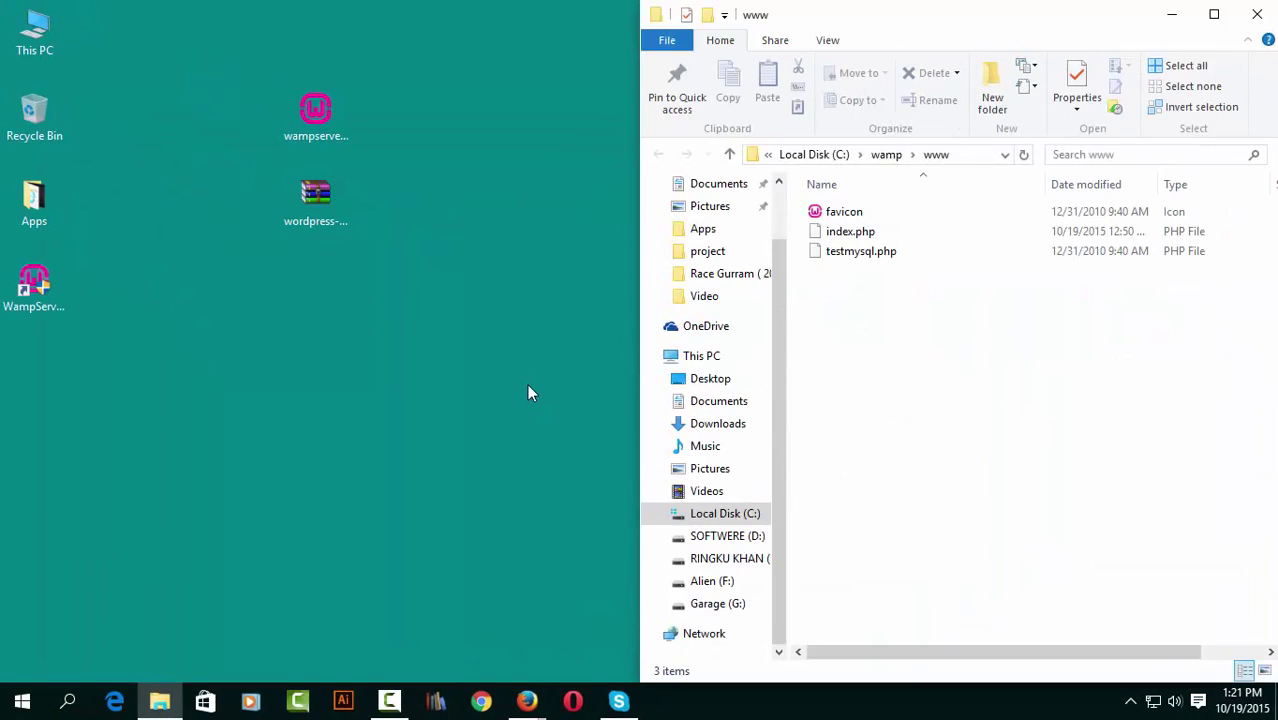
click(322, 200)
Extract the WordPress zip with WinRAR into Desktop\wordpress-4.3.1.
right_click(322, 200)
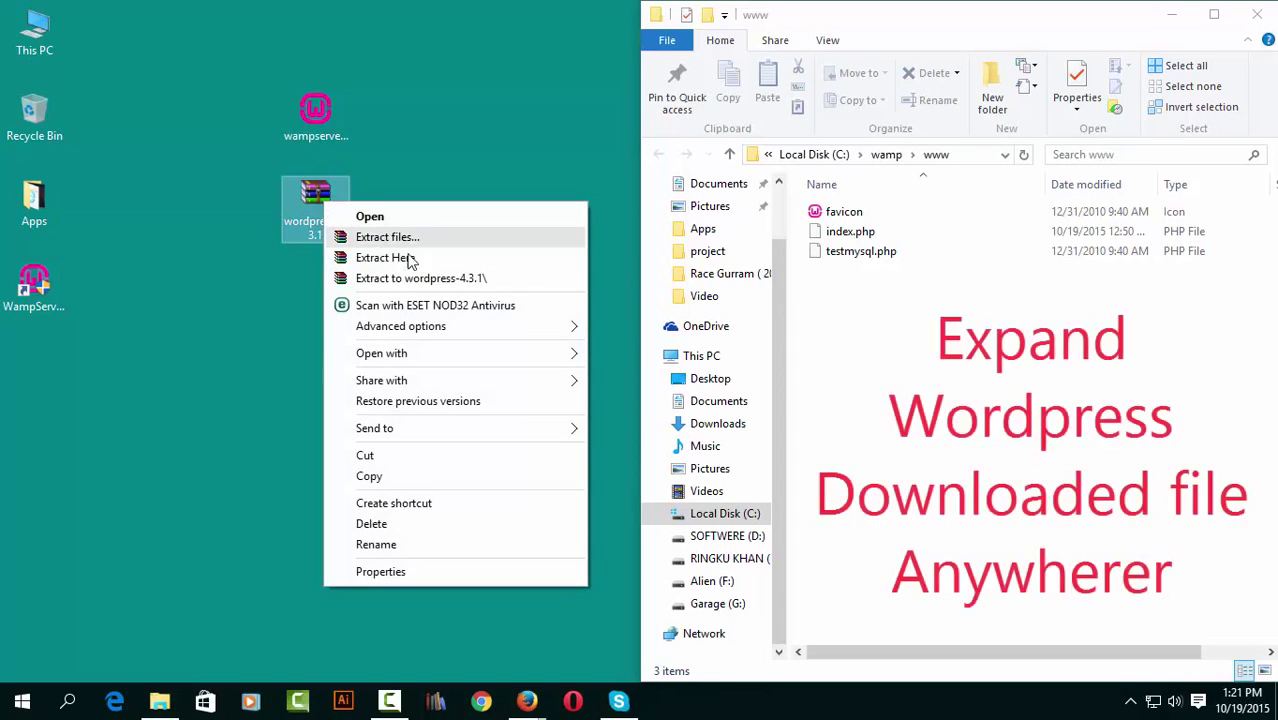
click(452, 240)
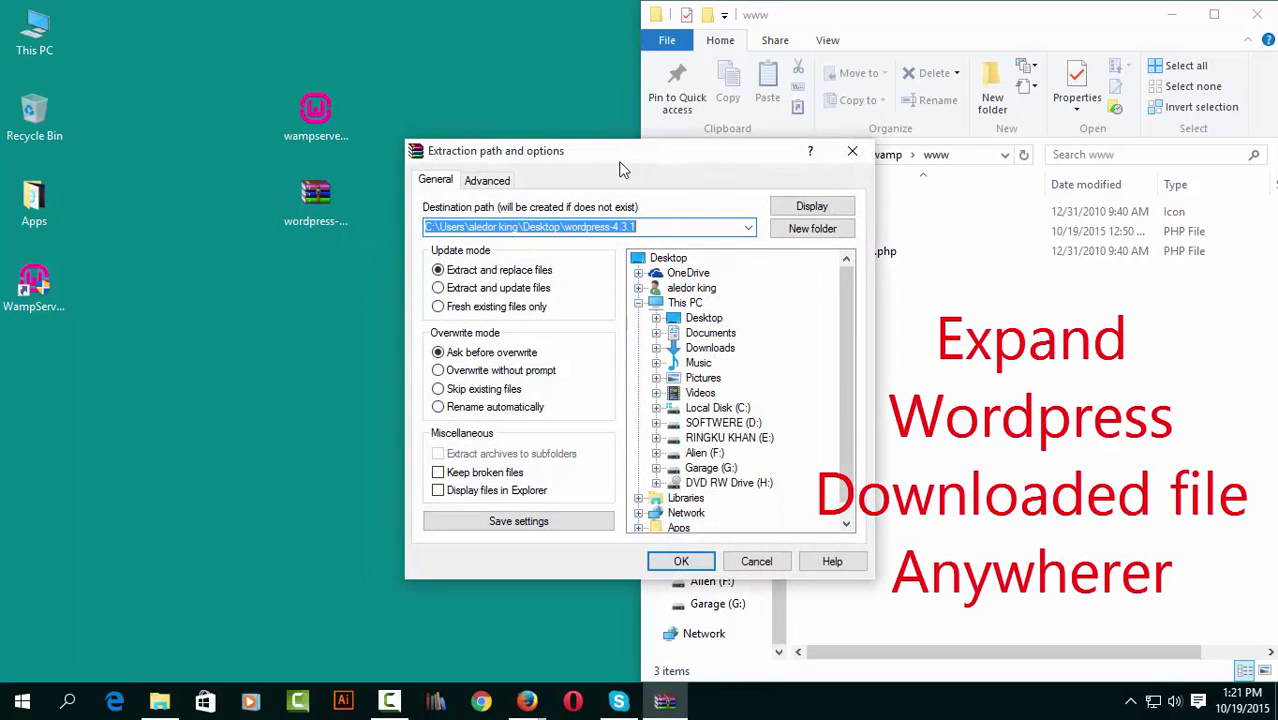
click(681, 561)
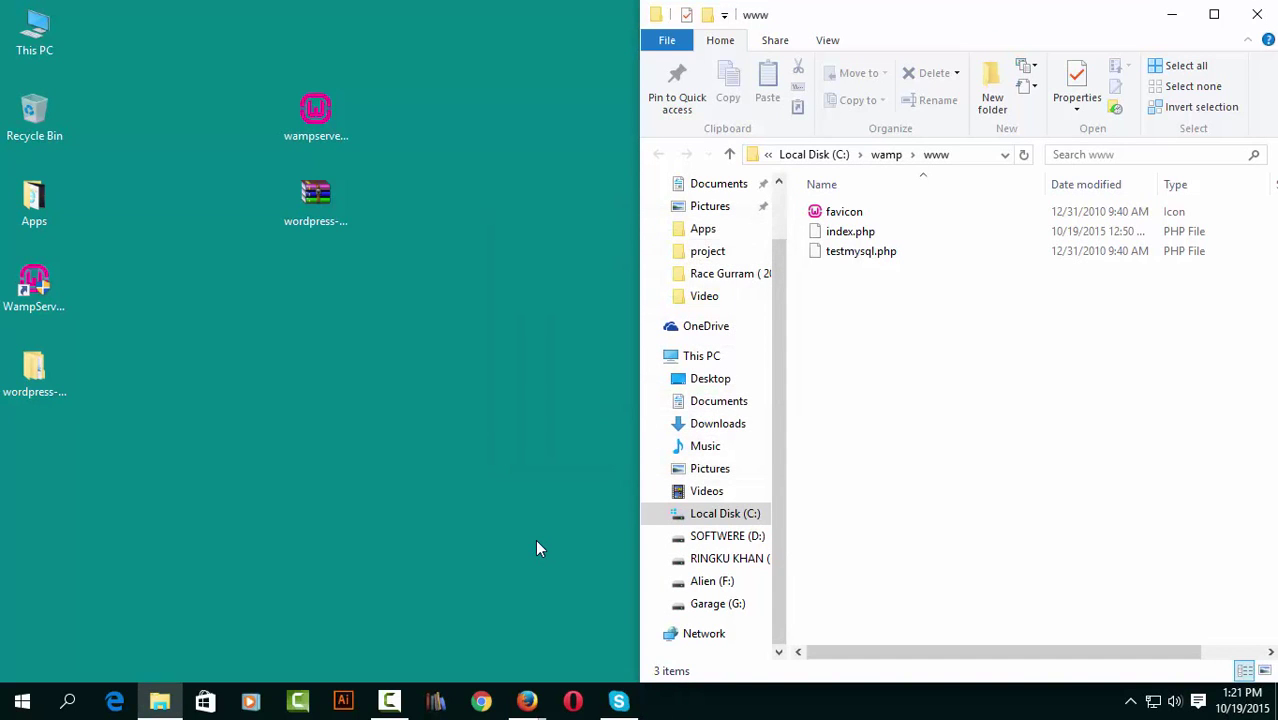
Copy all the WordPress files from the extracted wordpress-4.3.1\wordpress folder.
double_click(36, 374)
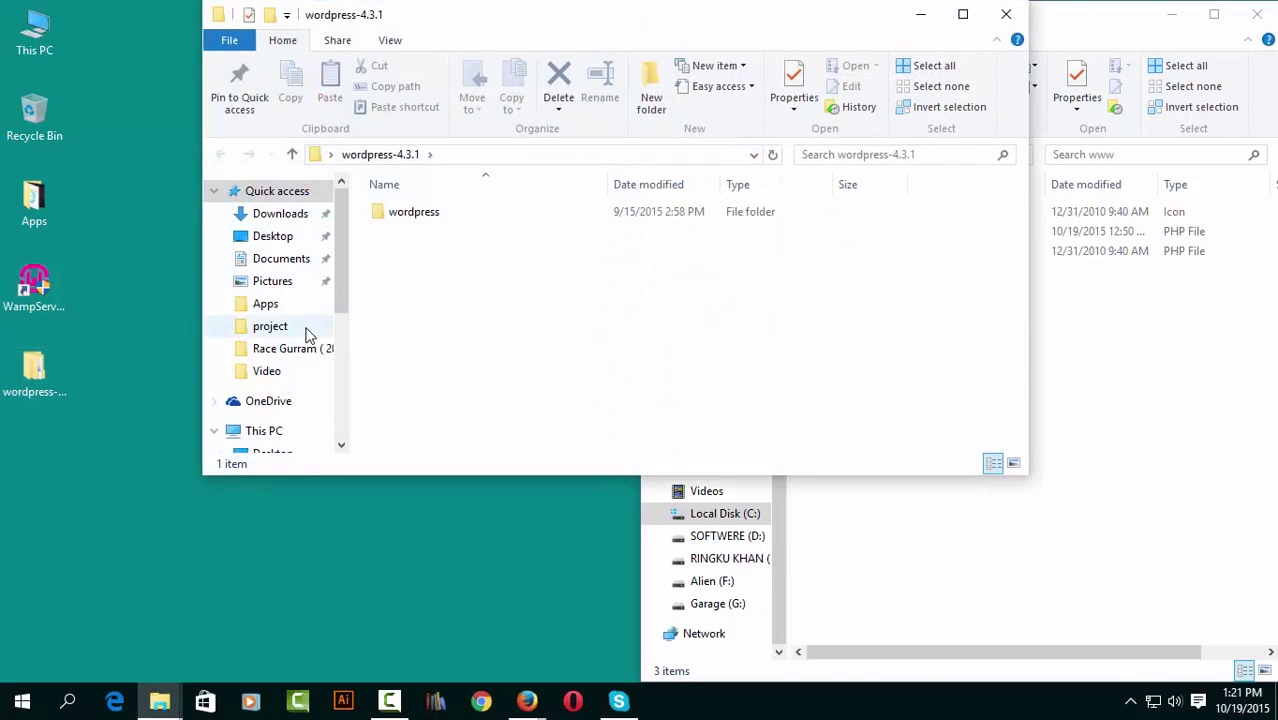
double_click(435, 212)
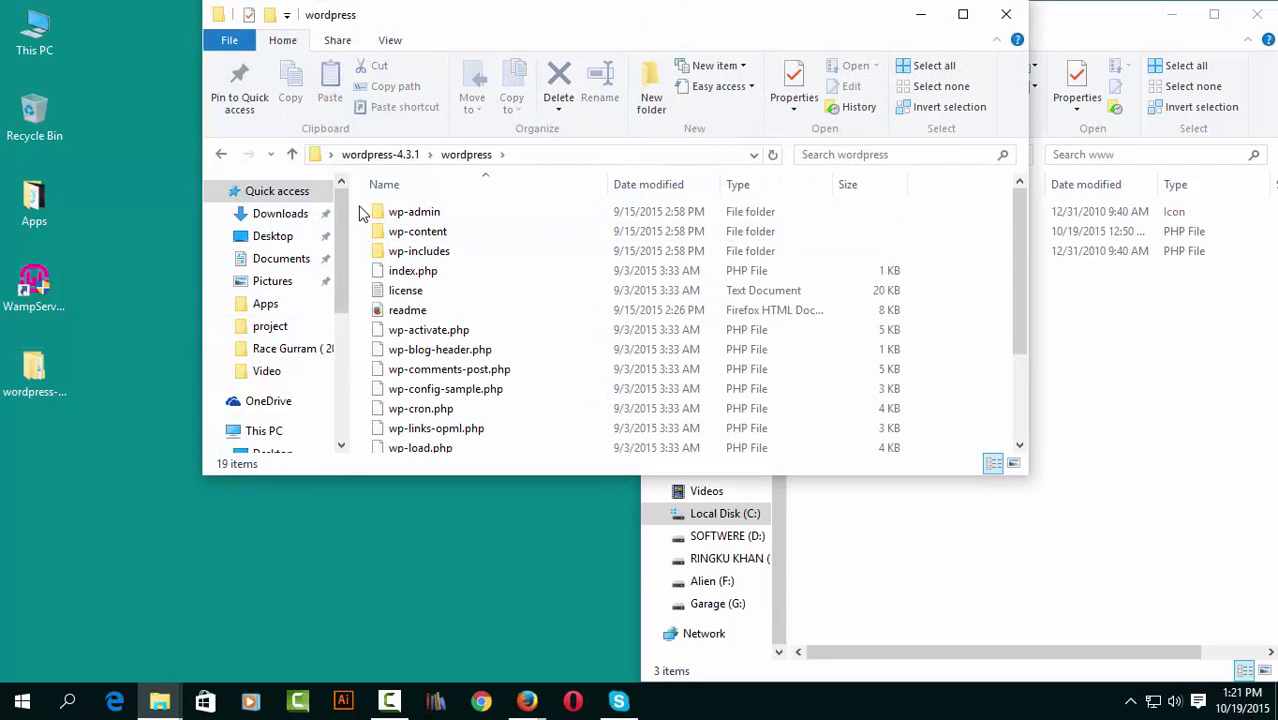
drag(362, 216, 549, 494)
drag(685, 23, 532, 57)
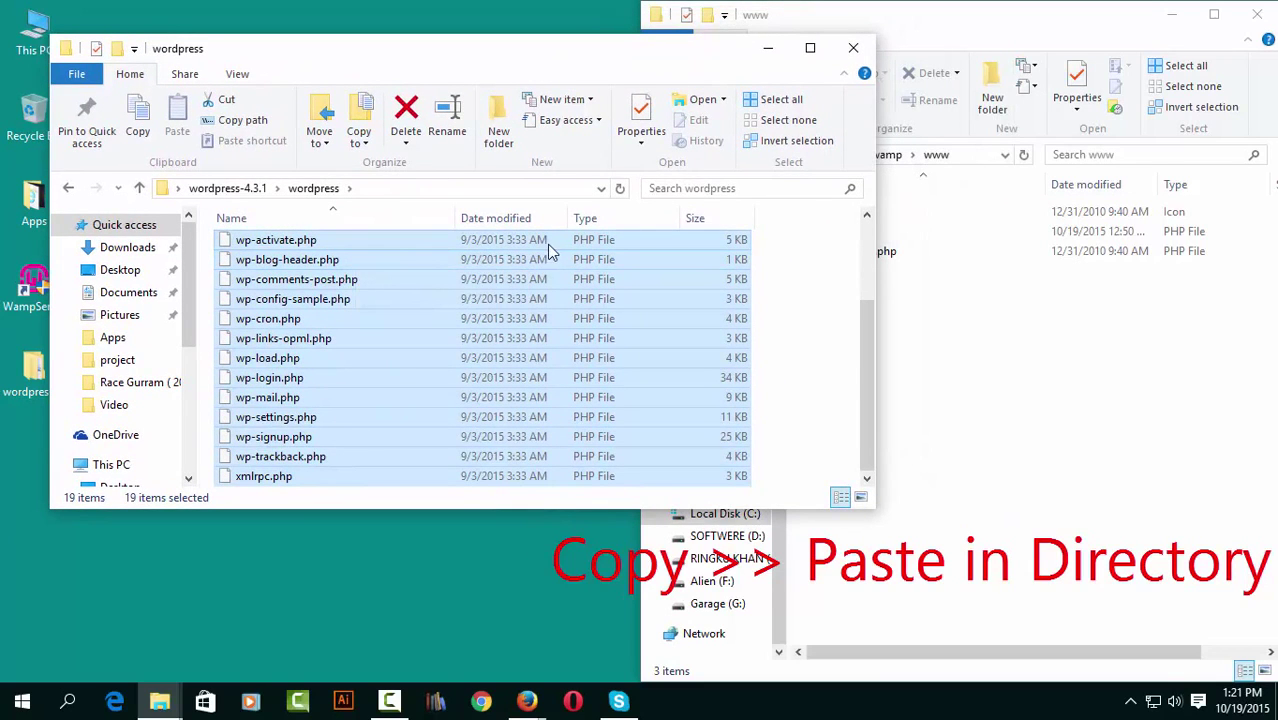
click(138, 124)
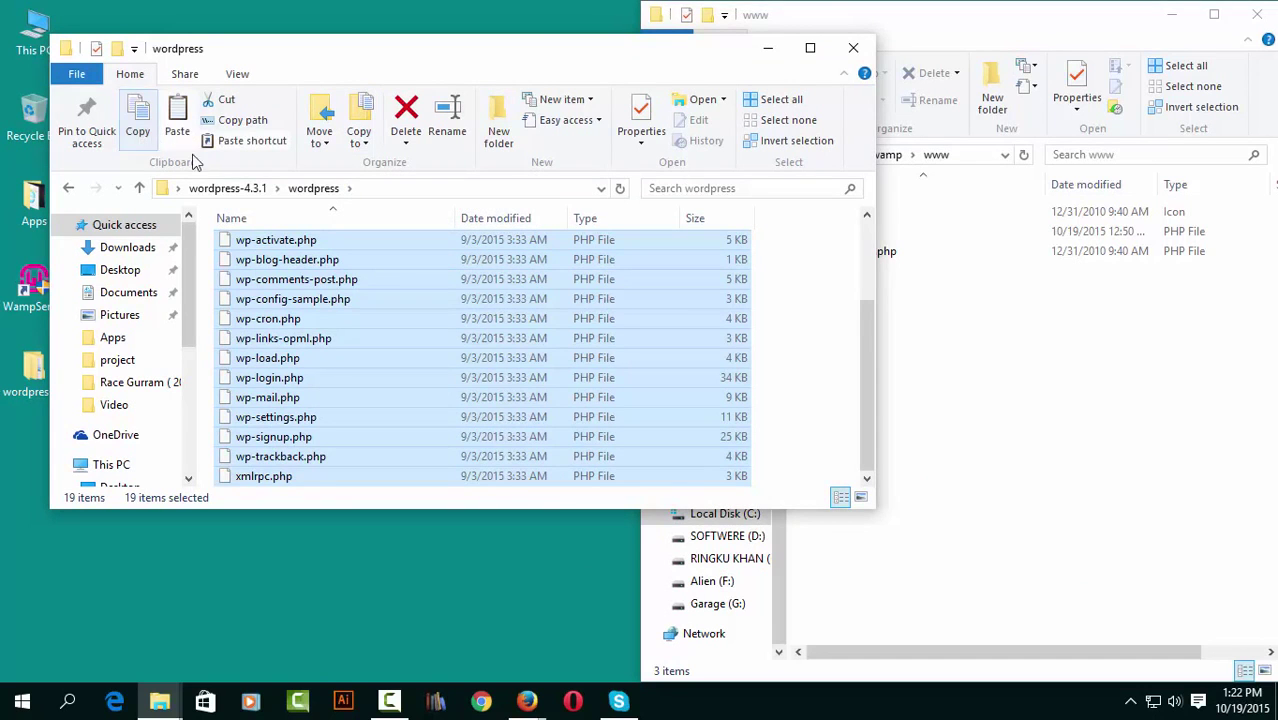
Paste them into C:\wamp\www, replacing index.php, and maximize the www window.
click(1008, 402)
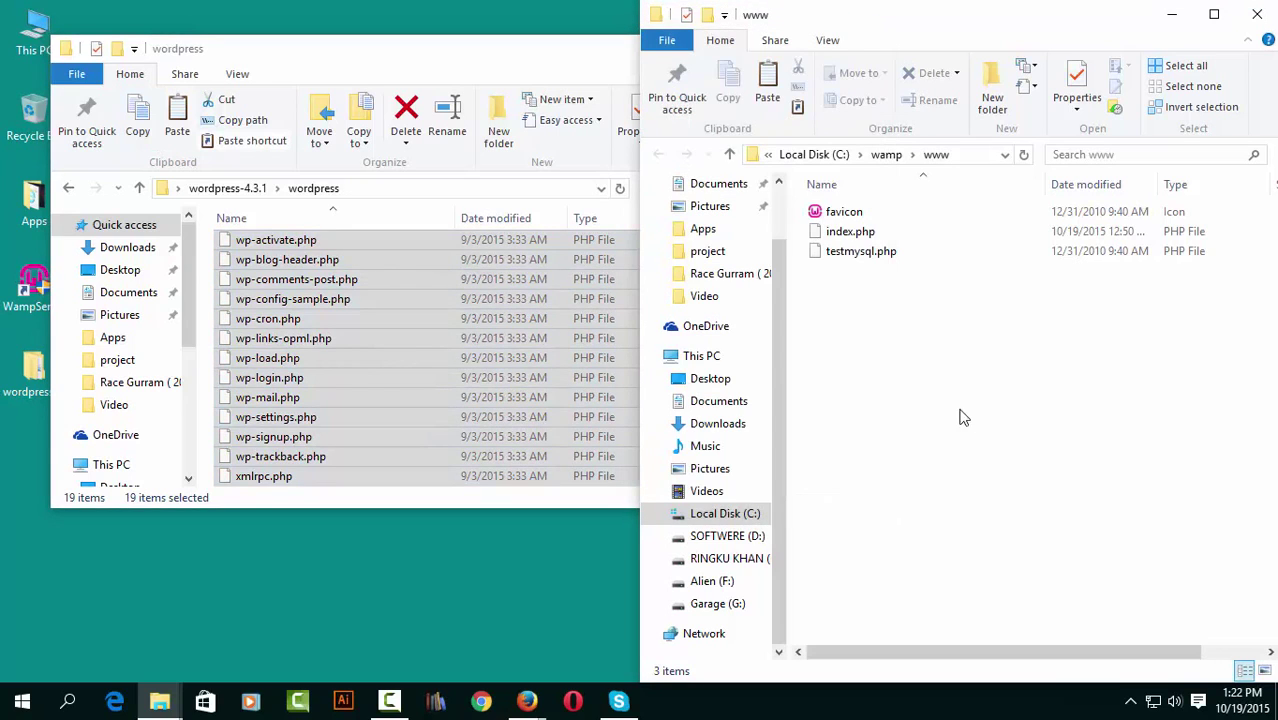
click(768, 98)
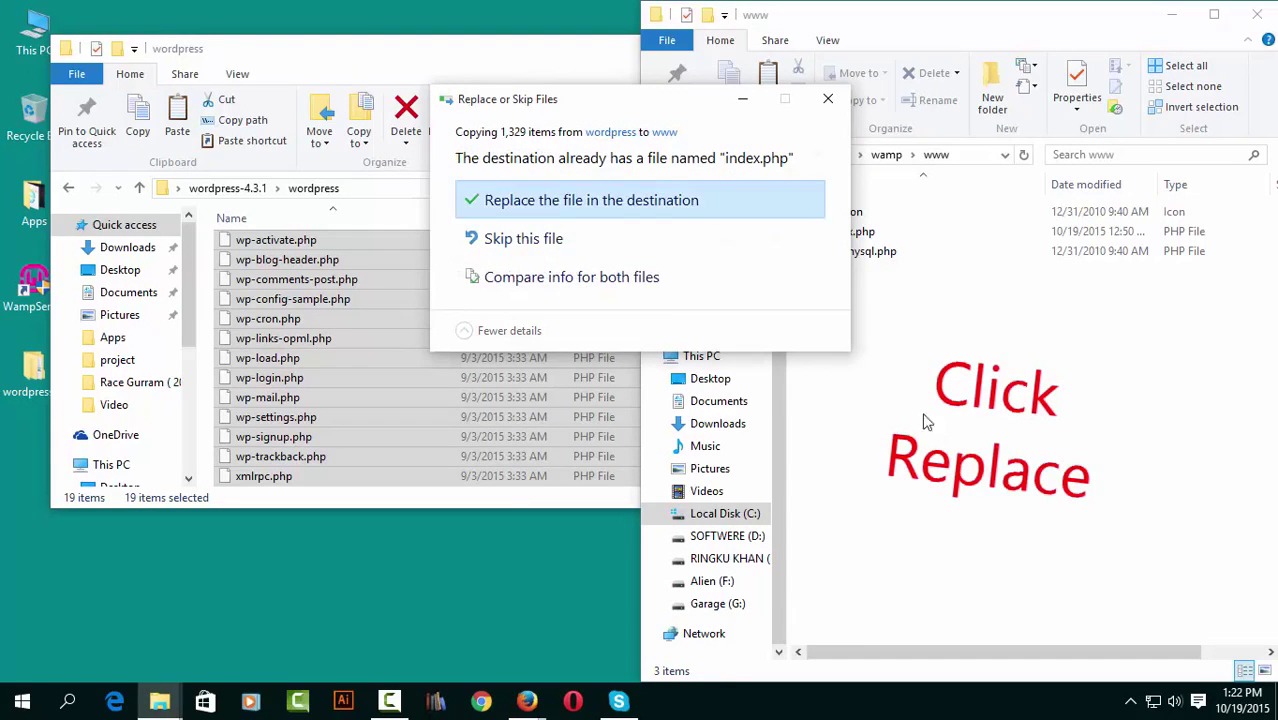
click(618, 204)
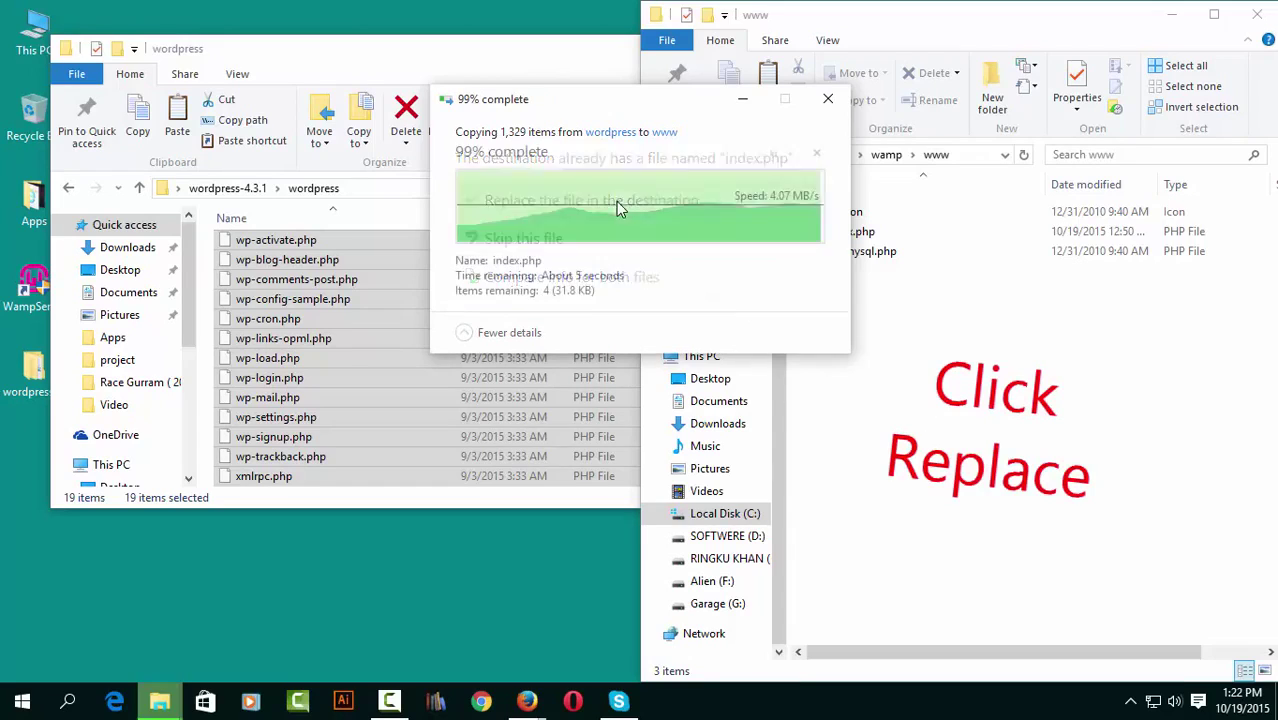
double_click(1107, 28)
double_click(945, 14)
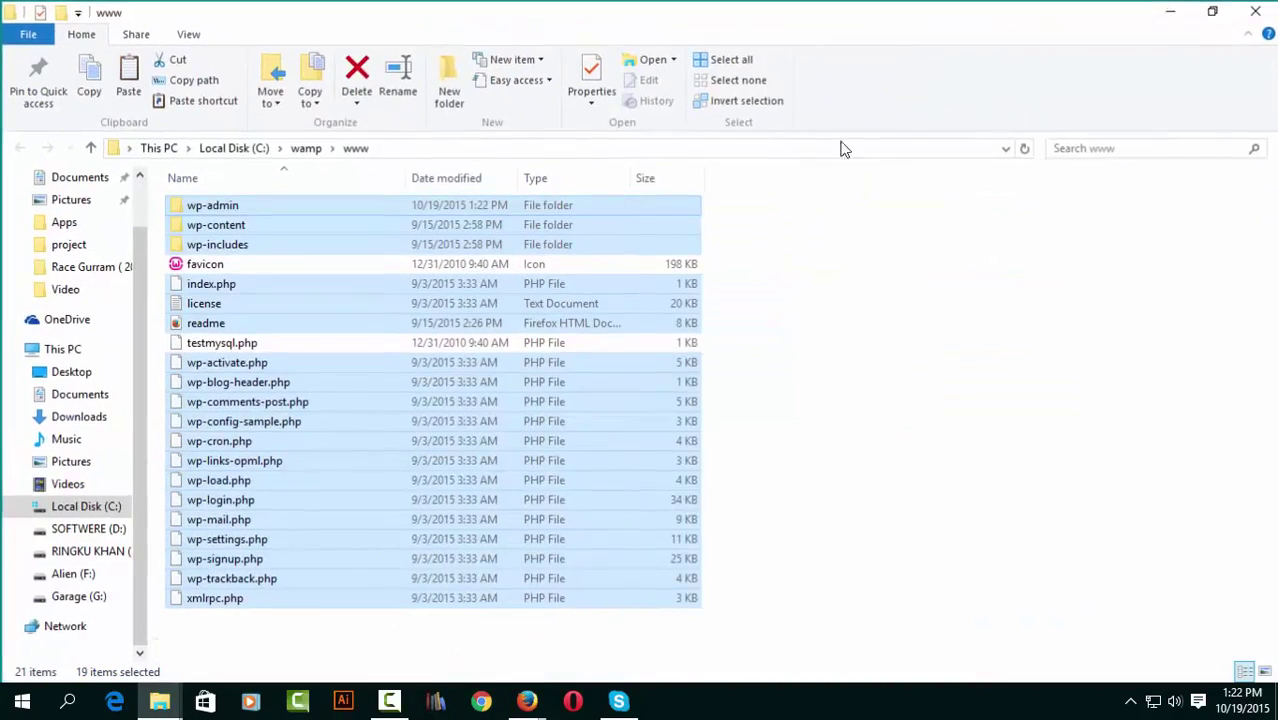
Open wp-config-sample.php in WordPad without making WordPad the default app for .php files.
click(836, 478)
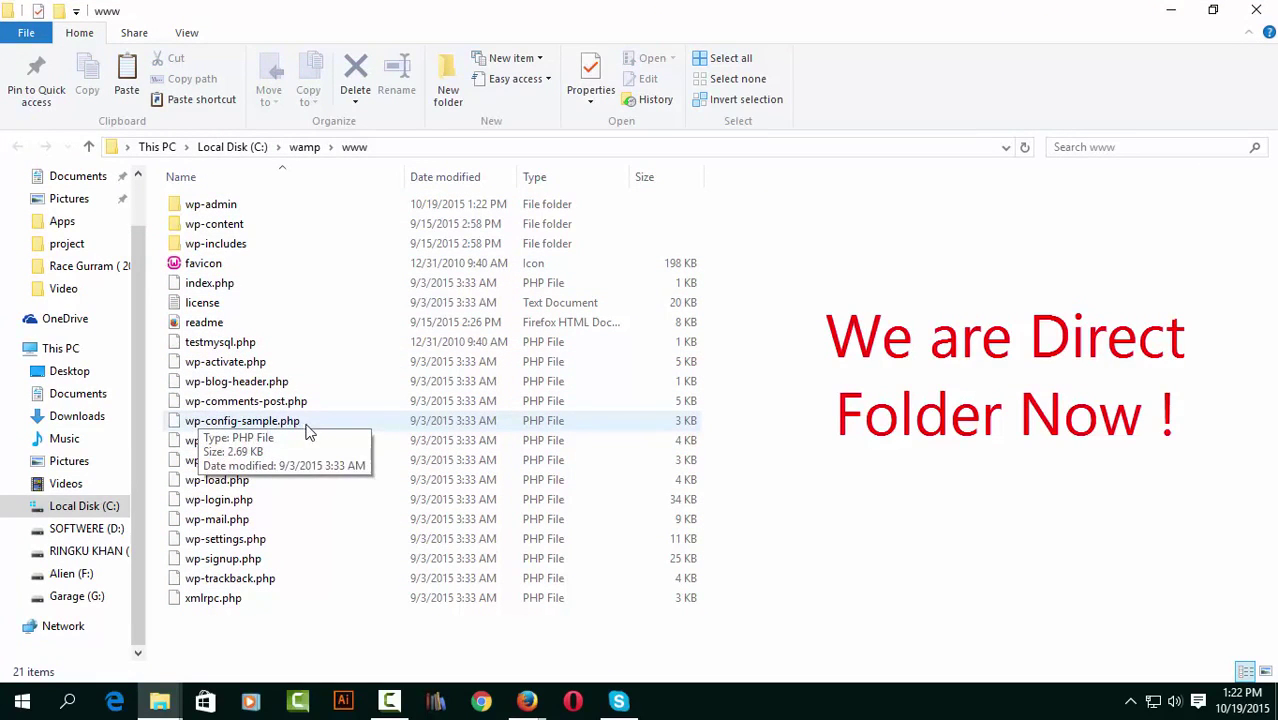
click(288, 428)
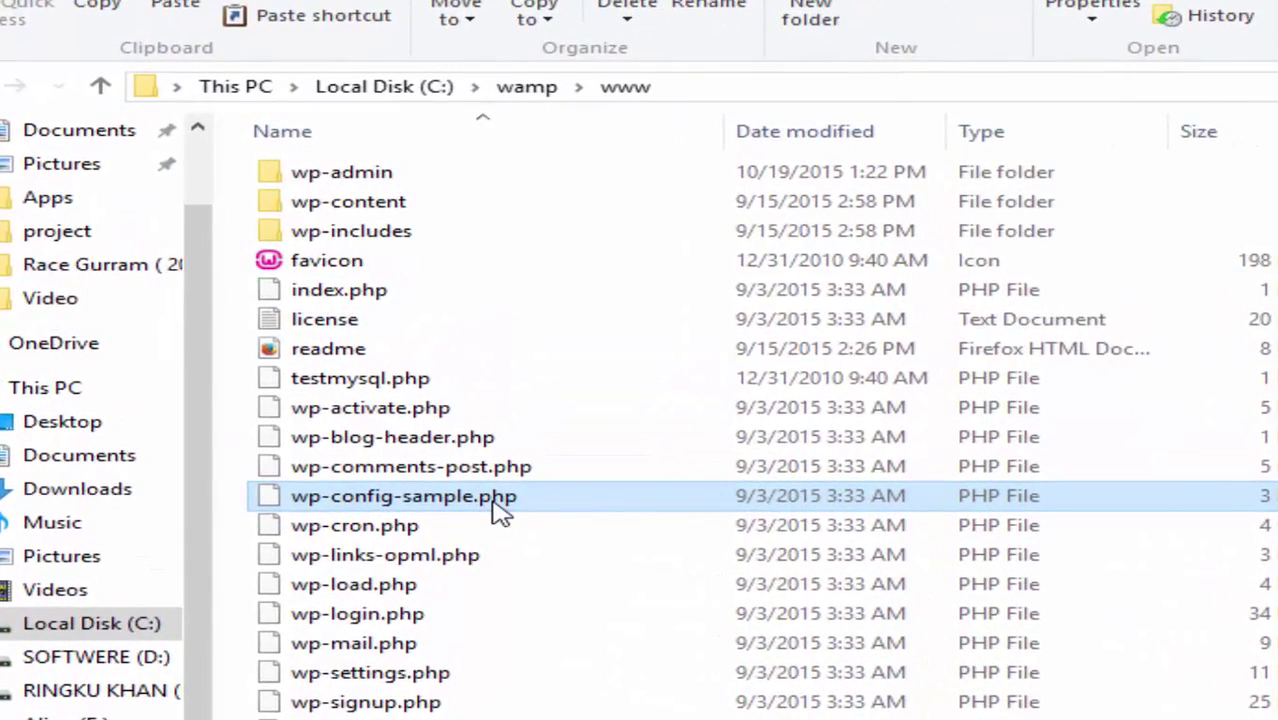
right_click(500, 512)
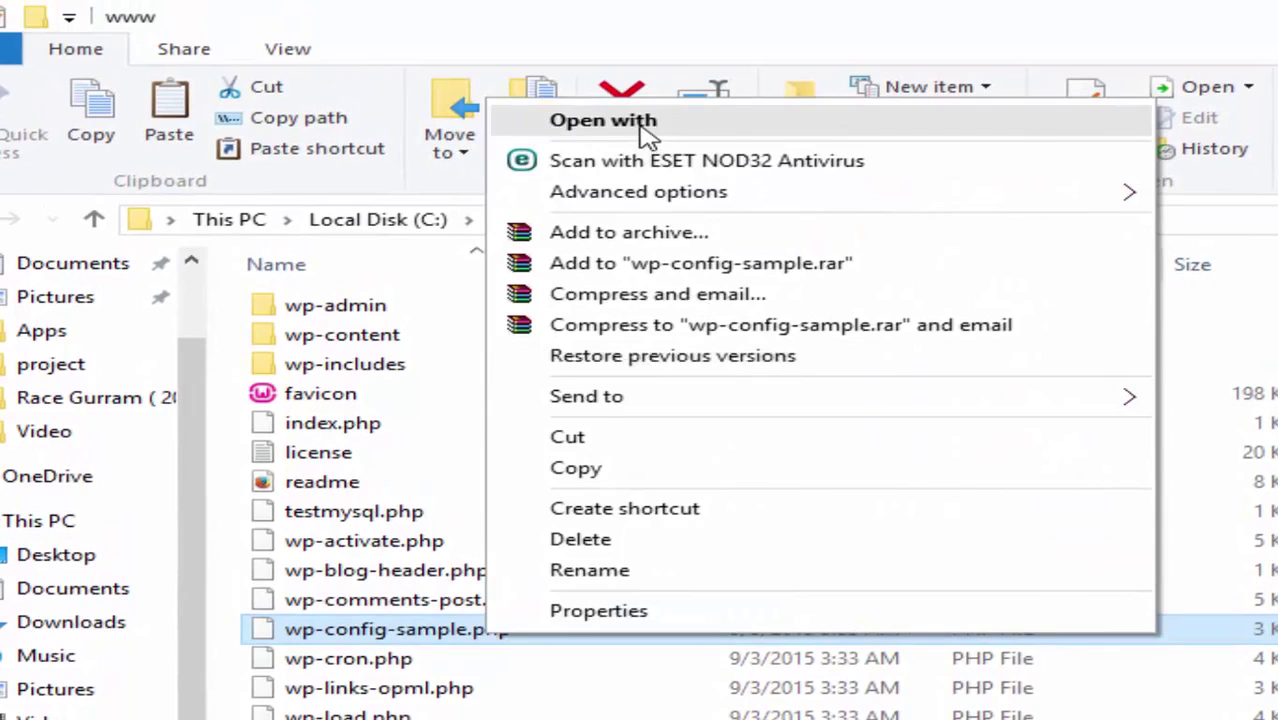
click(645, 128)
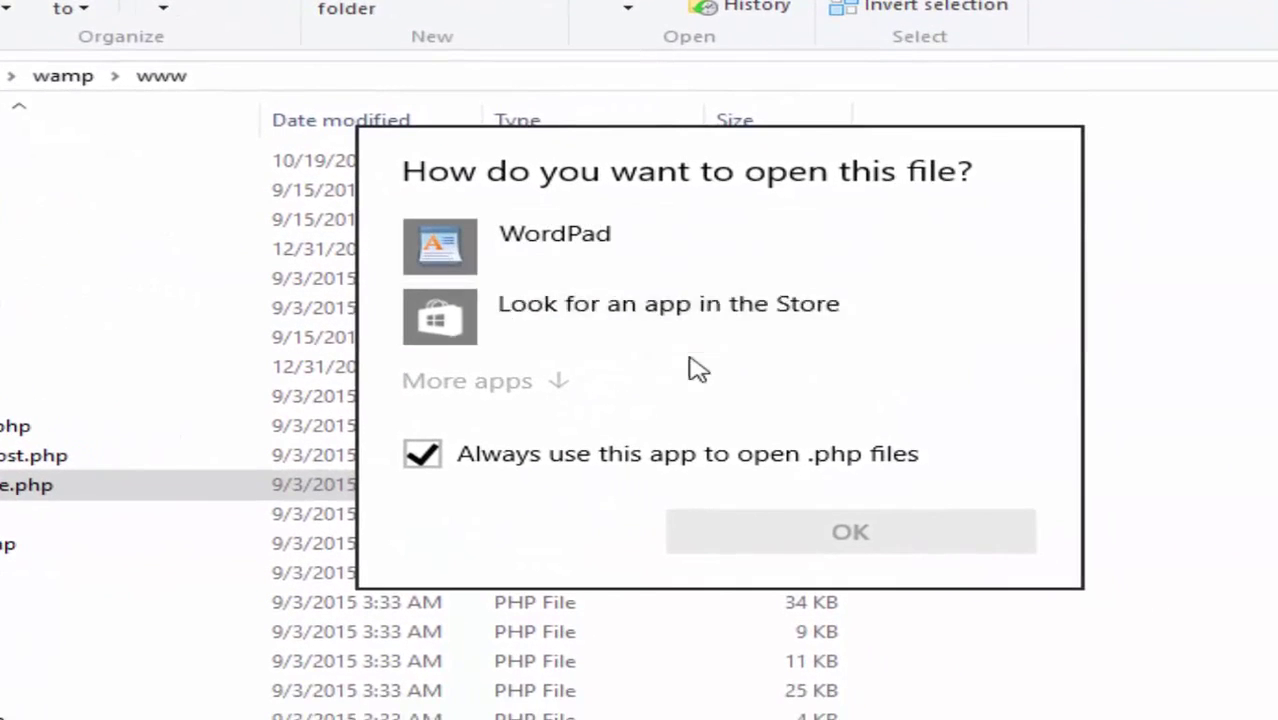
click(424, 455)
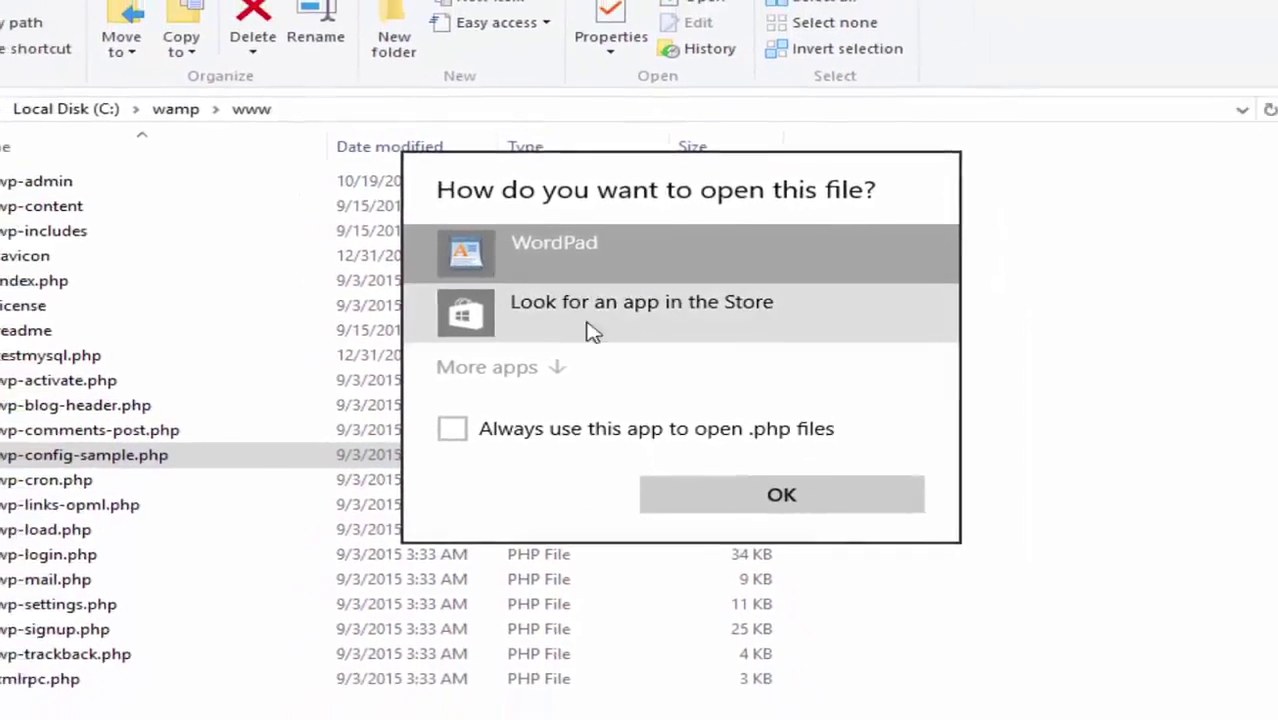
click(781, 494)
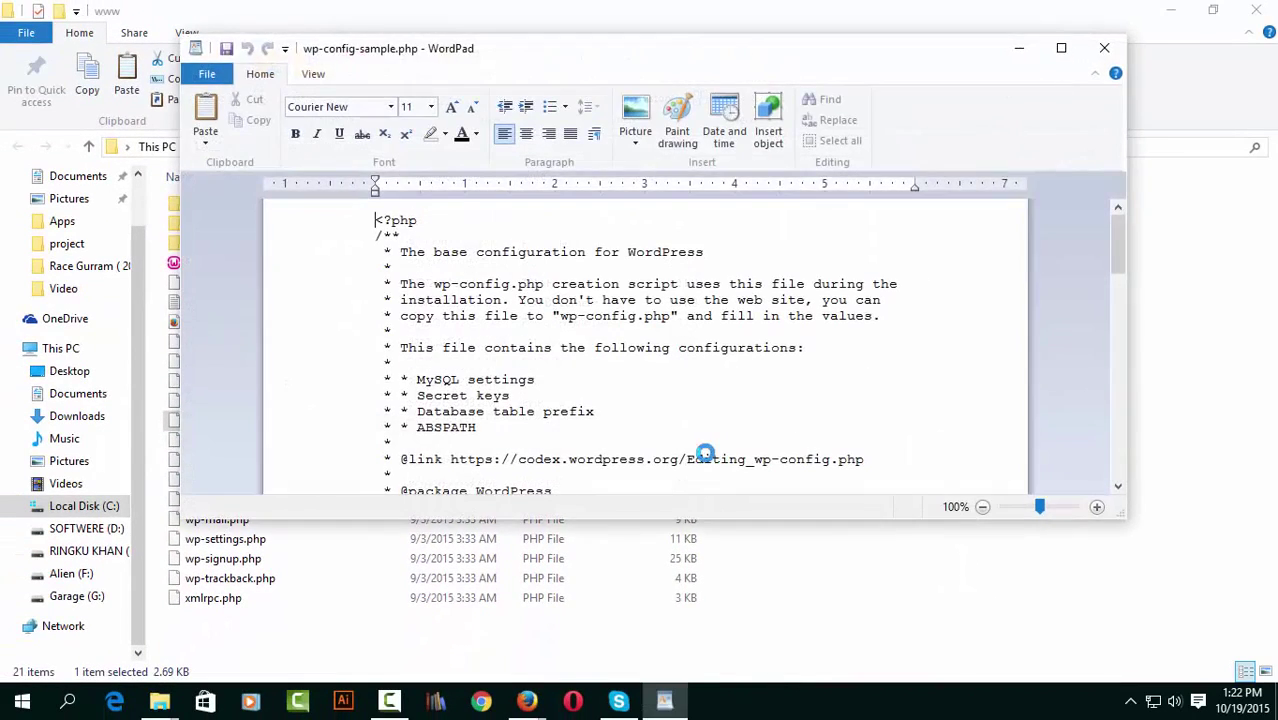
Replace the config placeholders so DB_NAME is 'wordpress' and DB_USER is 'root'.
scroll(568, 358, down, 4)
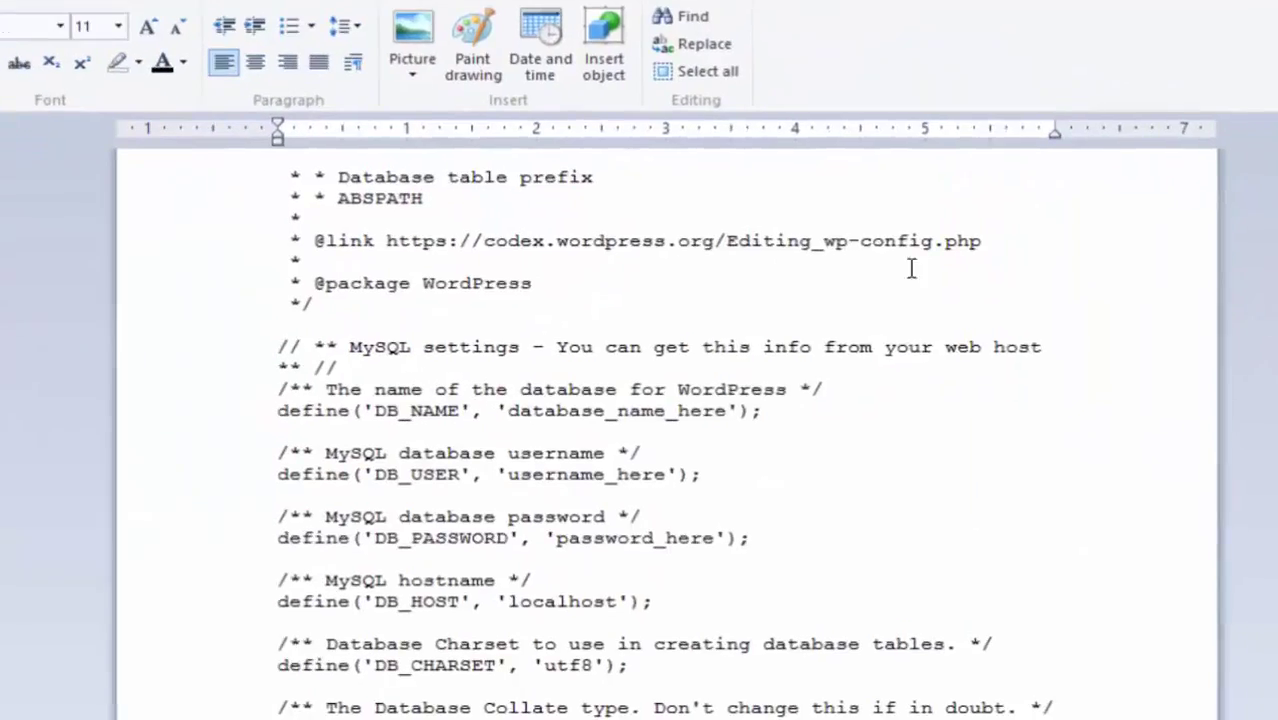
scroll(775, 505, down, 1)
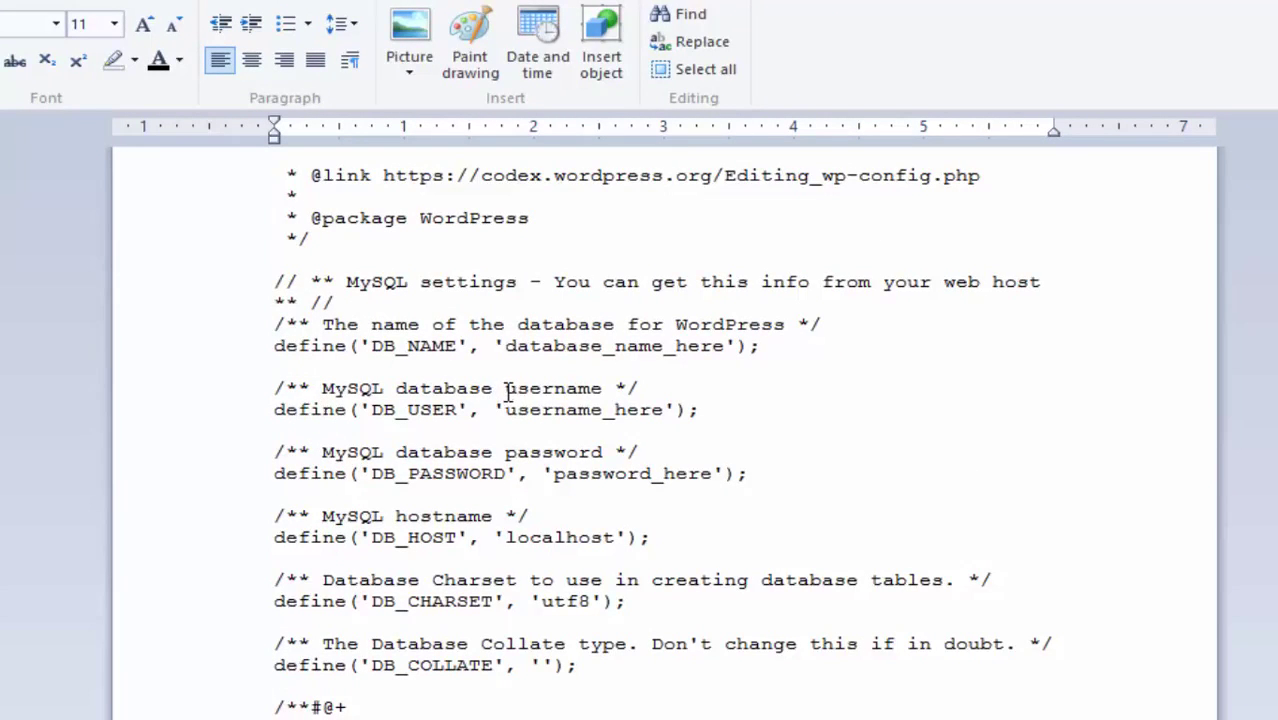
drag(508, 389, 513, 390)
click(509, 405)
drag(510, 346, 708, 344)
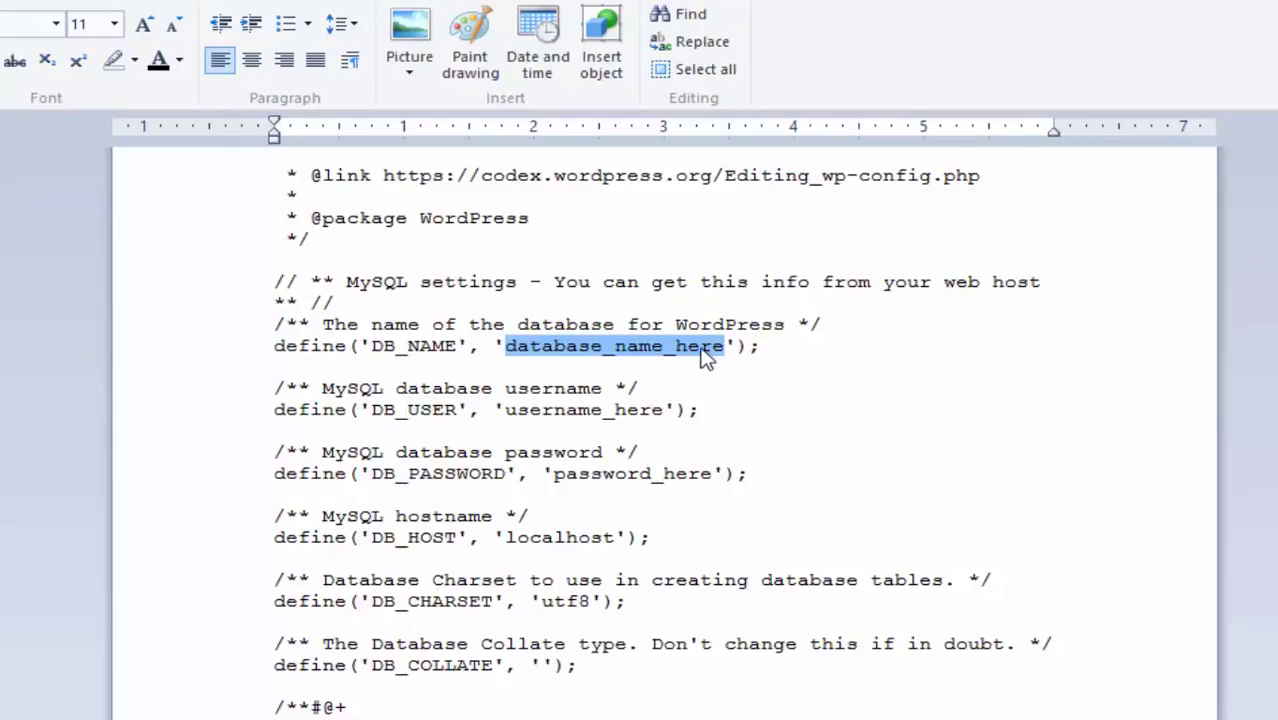
text(wor)
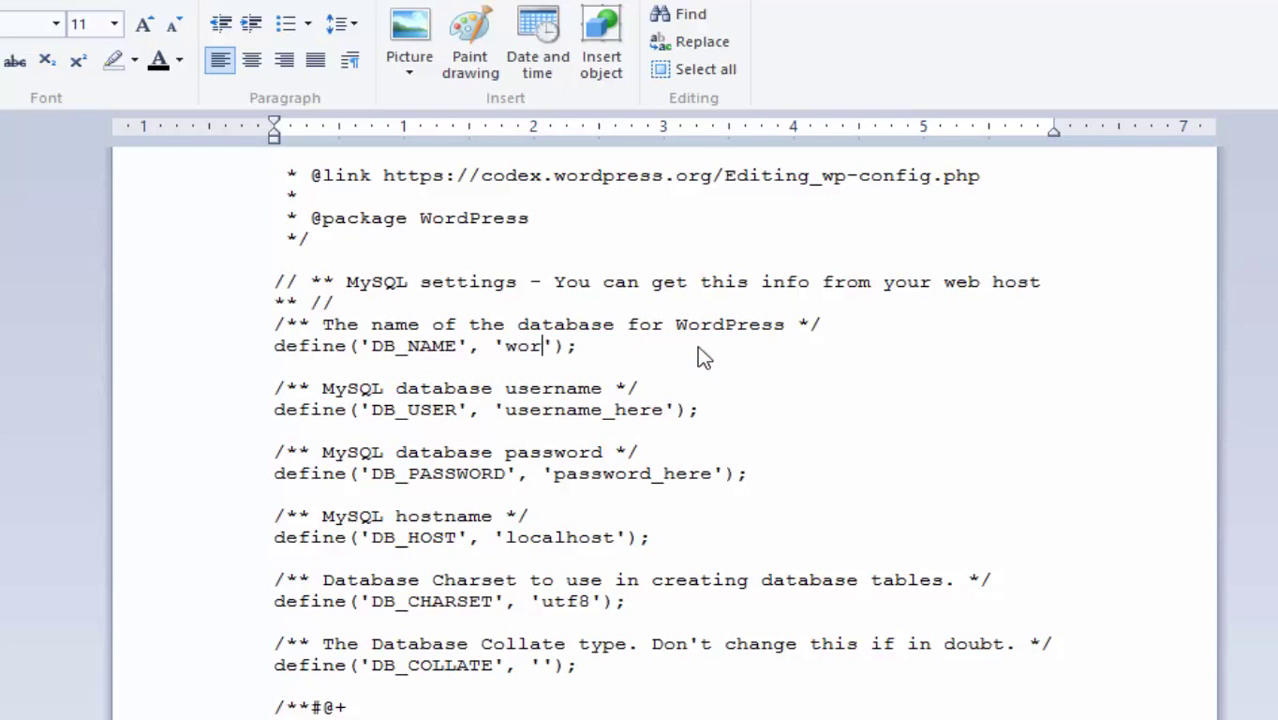
text(dpress)
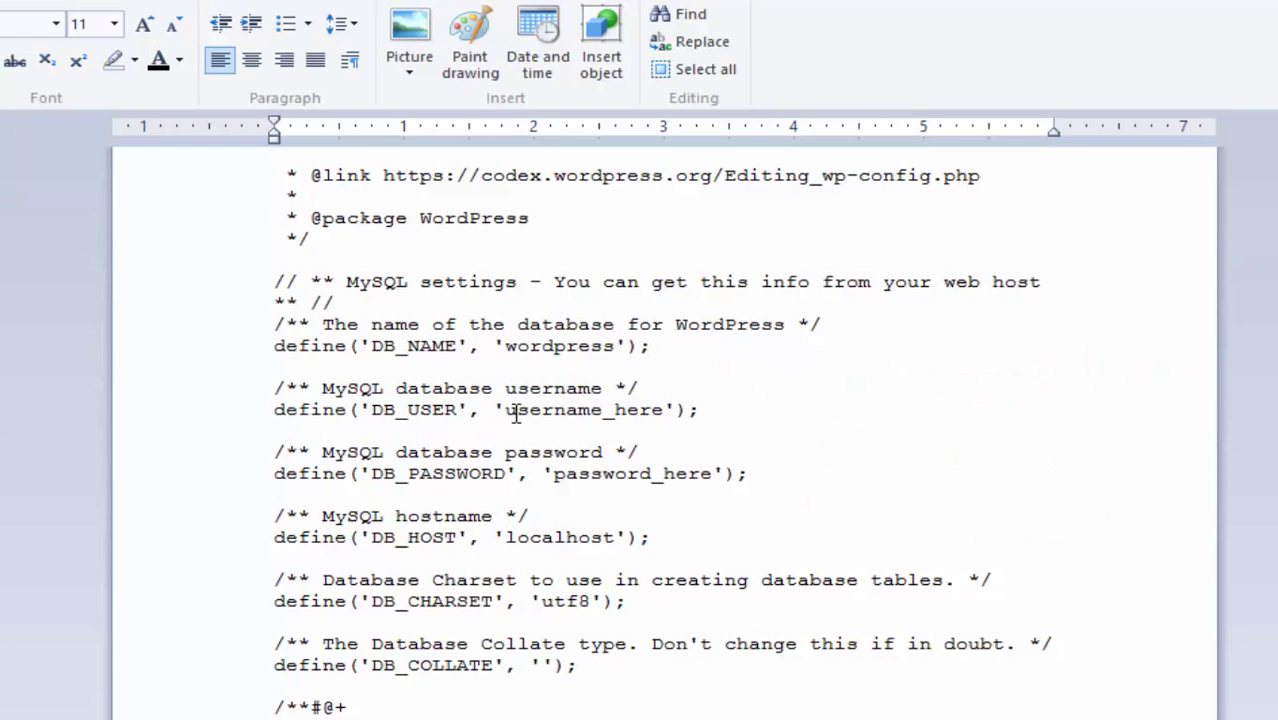
drag(508, 411, 632, 413)
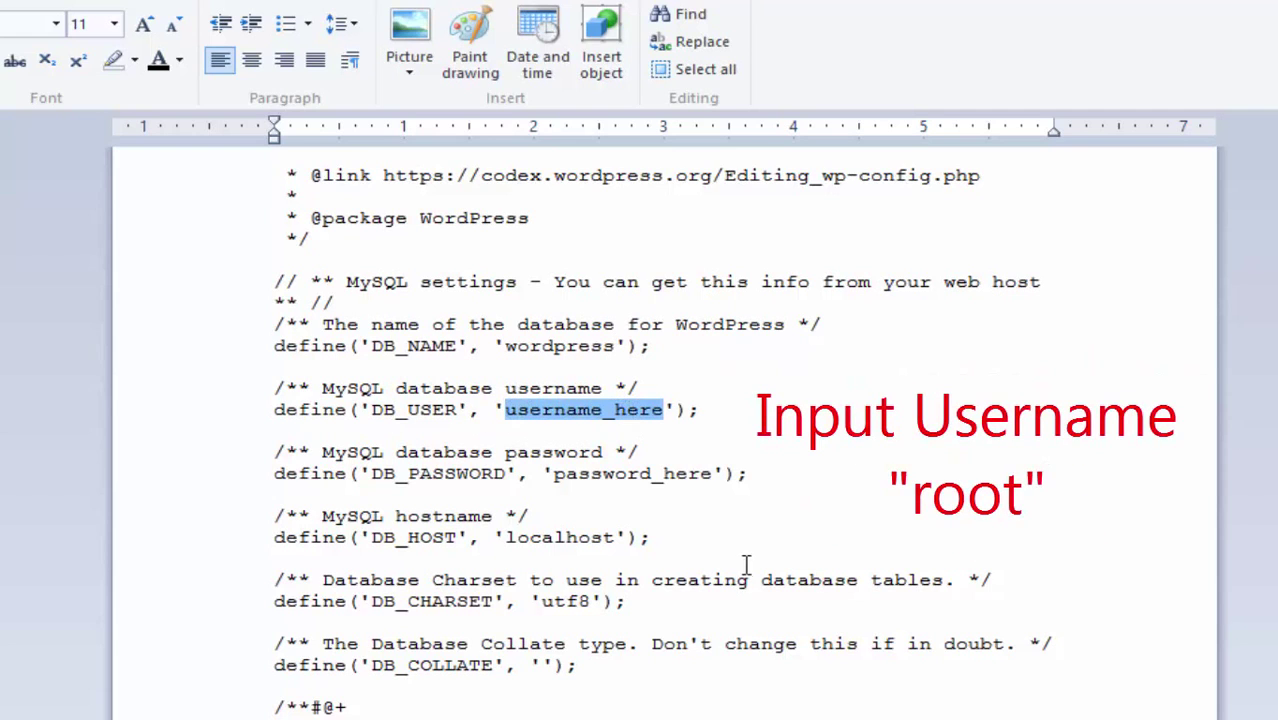
text(root)
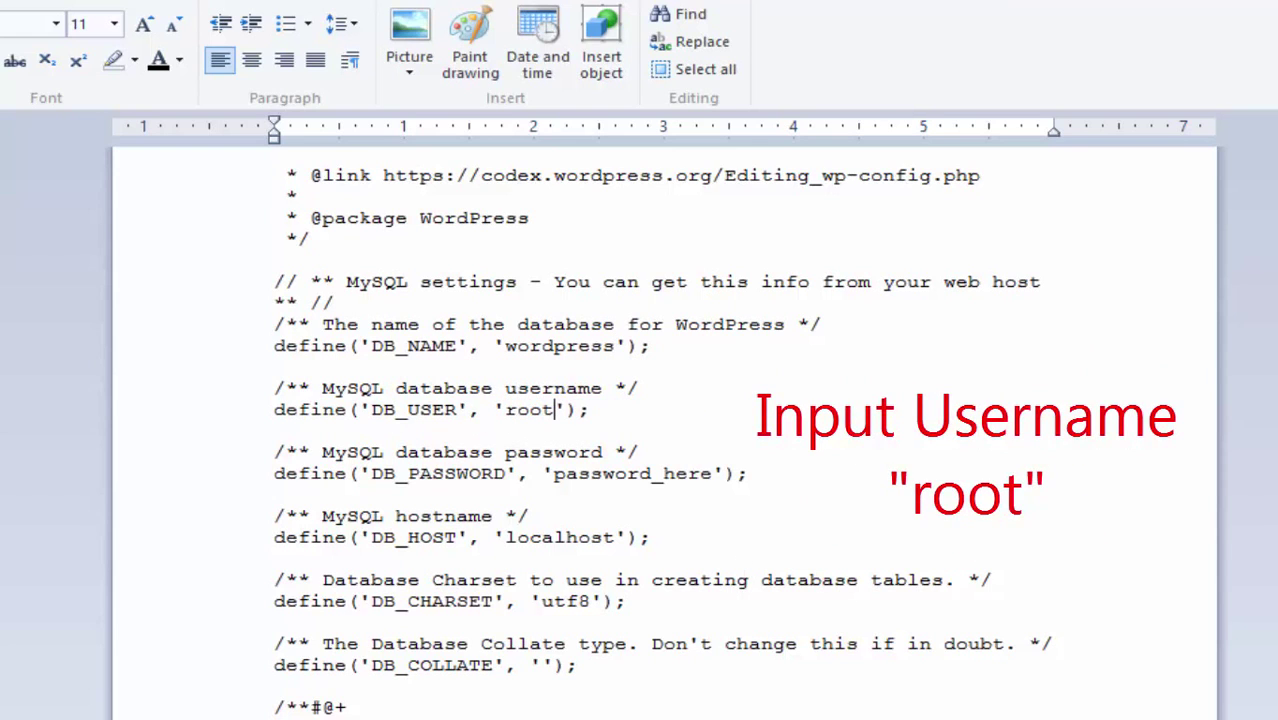
Clear the DB_PASSWORD placeholder, save the file, and close WordPad.
drag(553, 474, 676, 472)
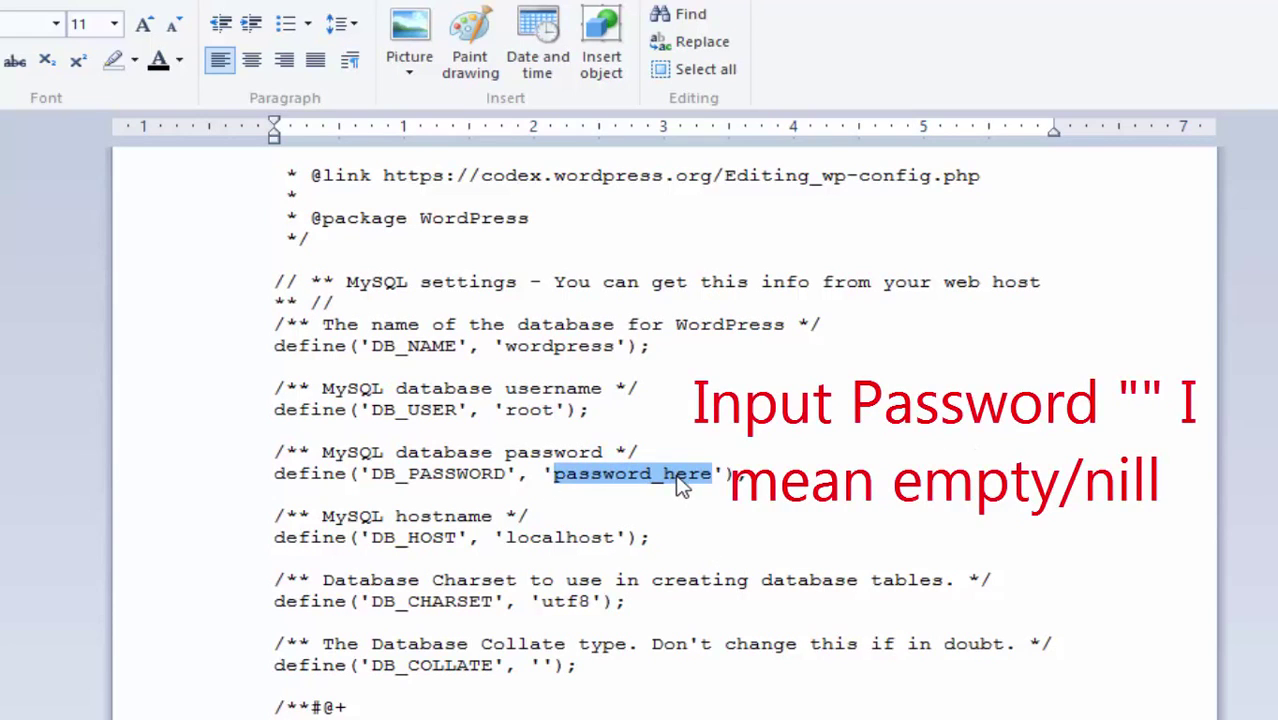
key(BackSpace)
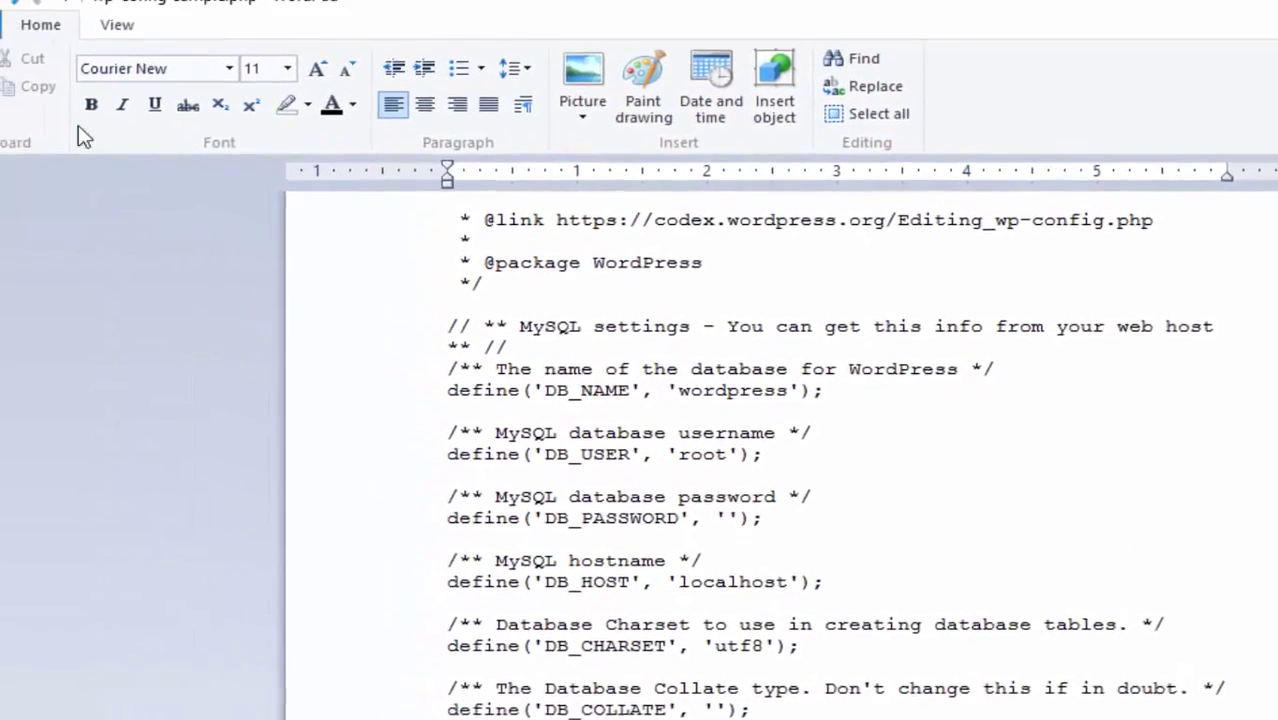
click(37, 44)
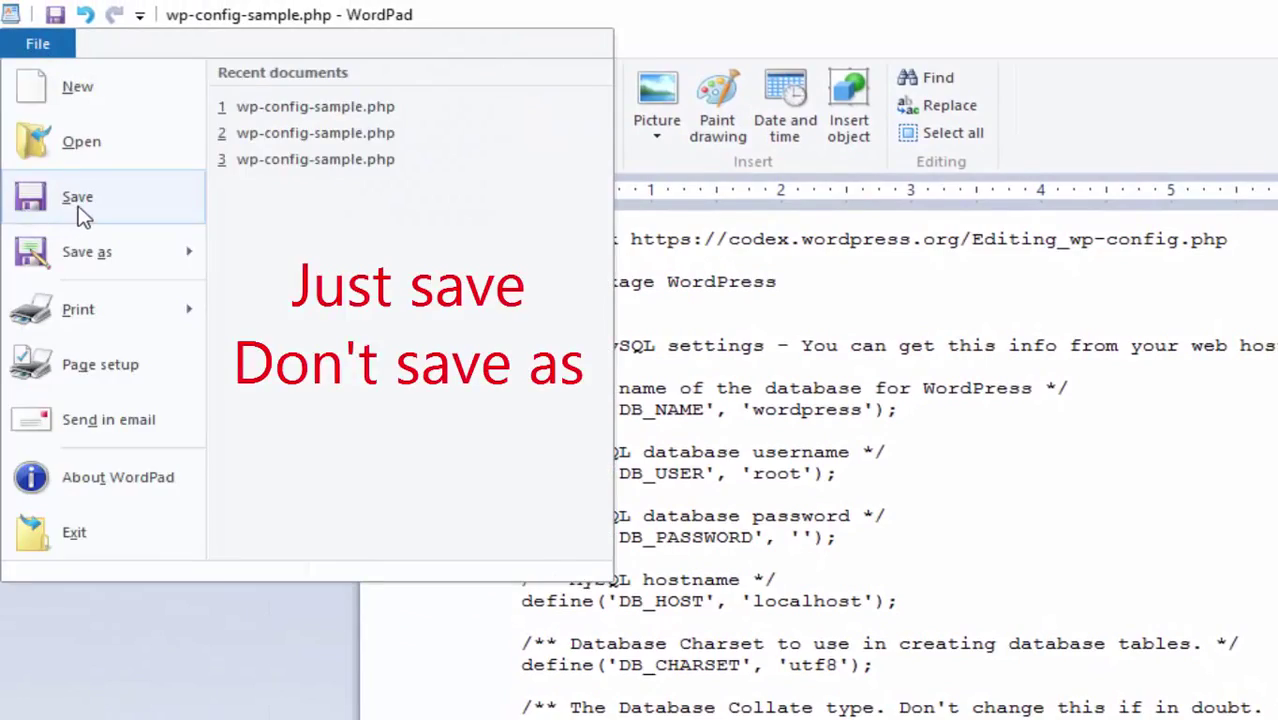
click(80, 212)
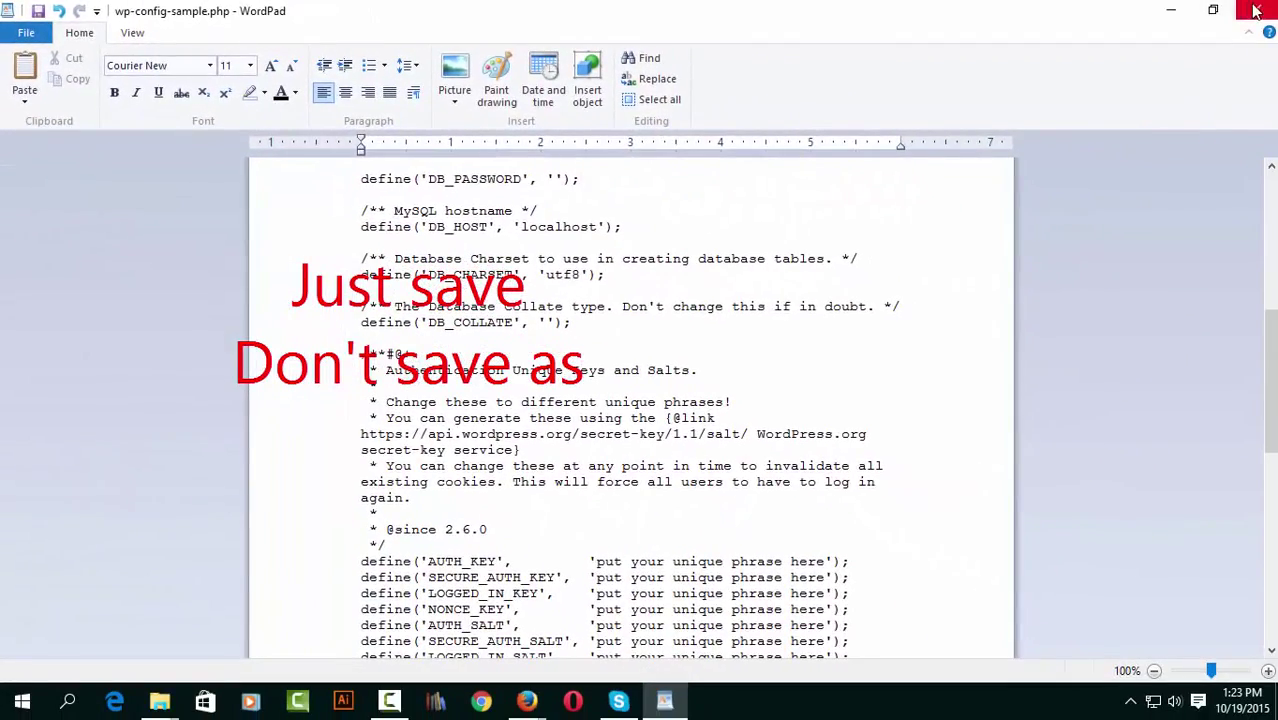
click(1256, 10)
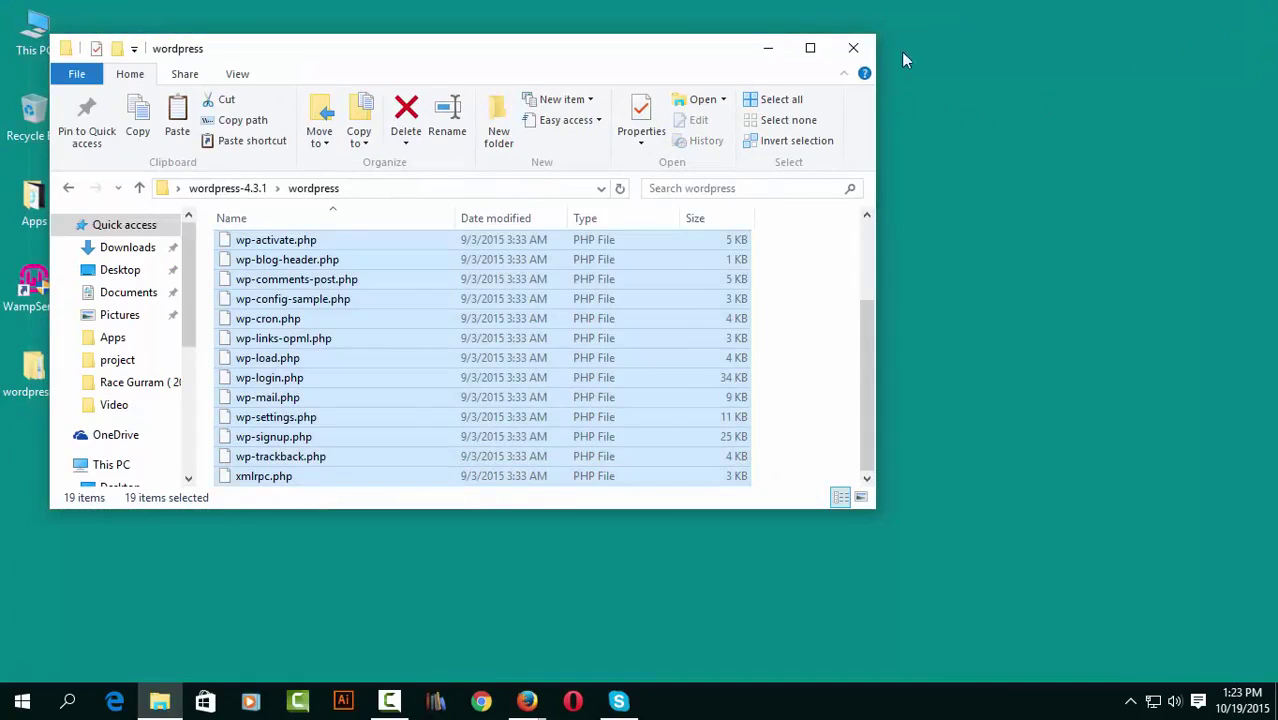
Close the wordpress folder window and launch Localhost from the WampServer tray menu.
click(848, 50)
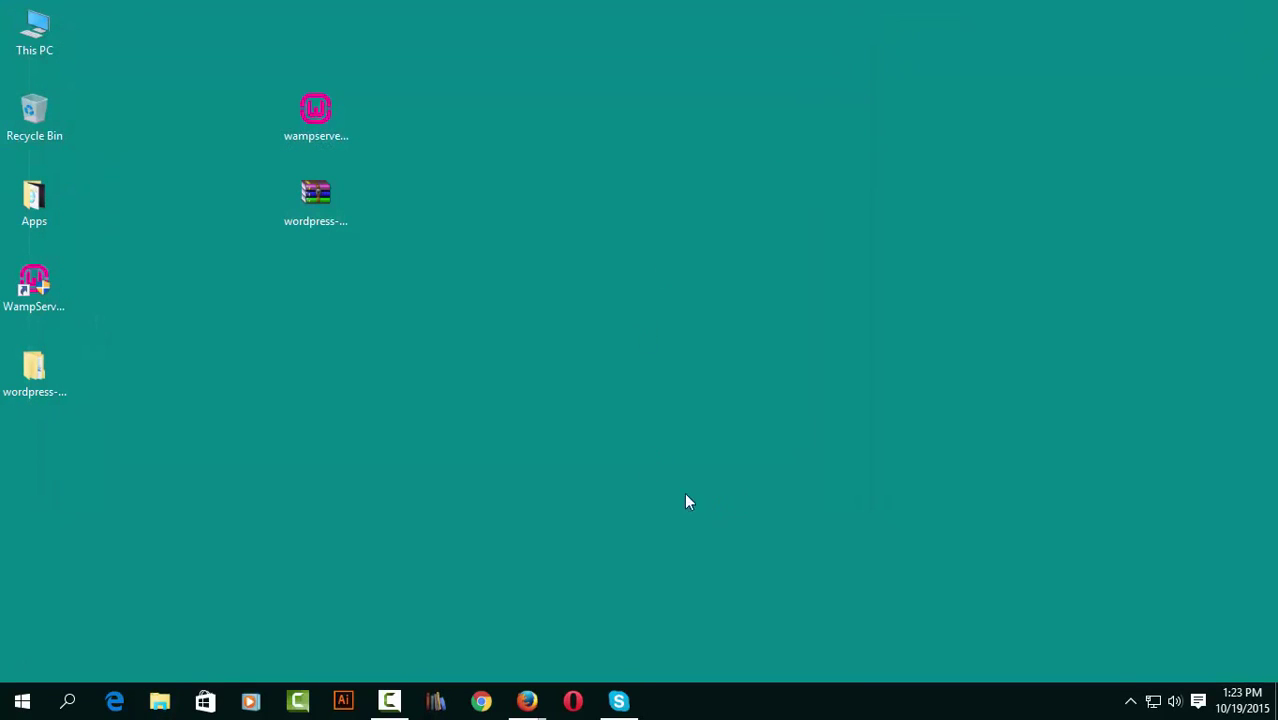
click(1131, 700)
click(1148, 664)
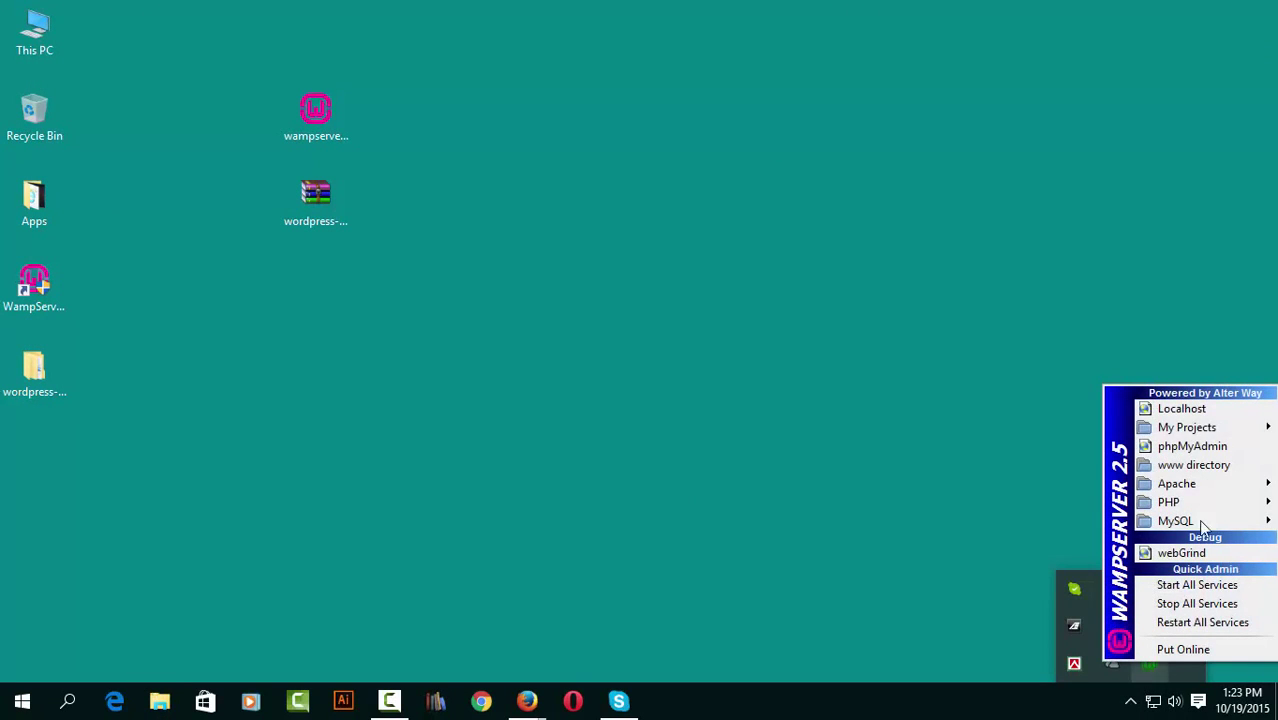
click(1183, 409)
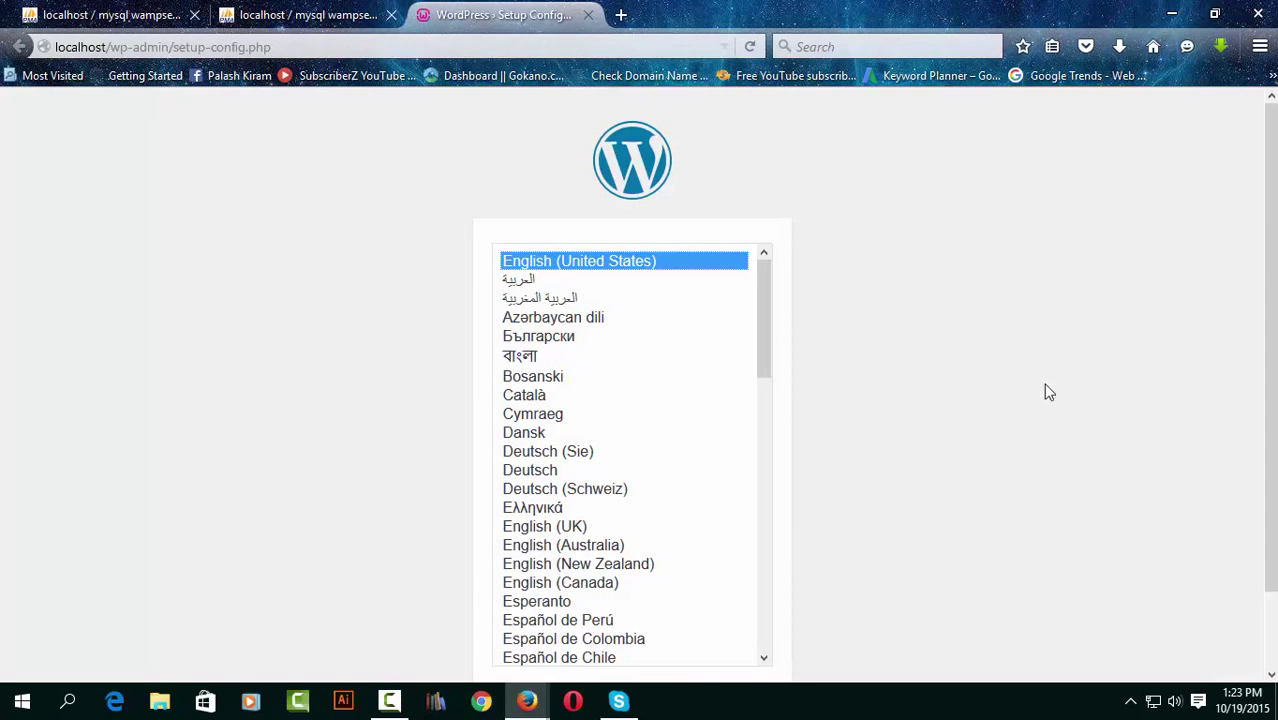
Keep English (United States) as the setup language and begin the database setup.
scroll(1000, 400, down, 2)
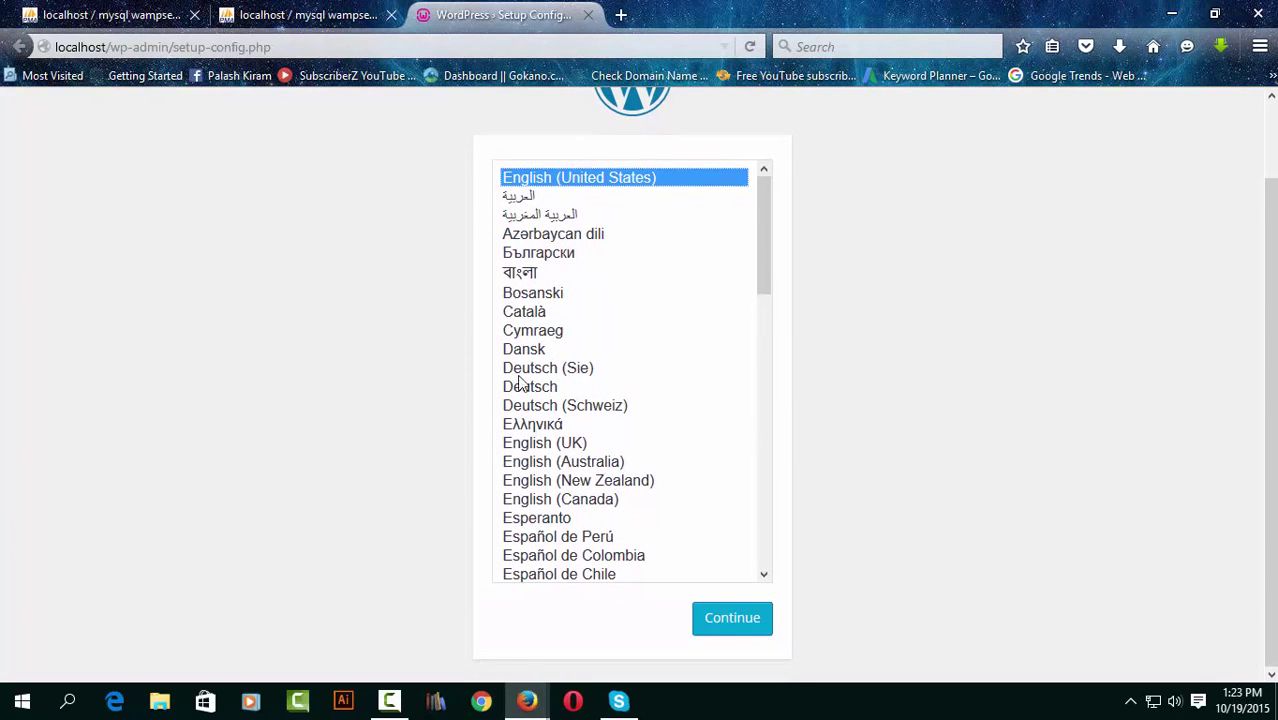
click(745, 628)
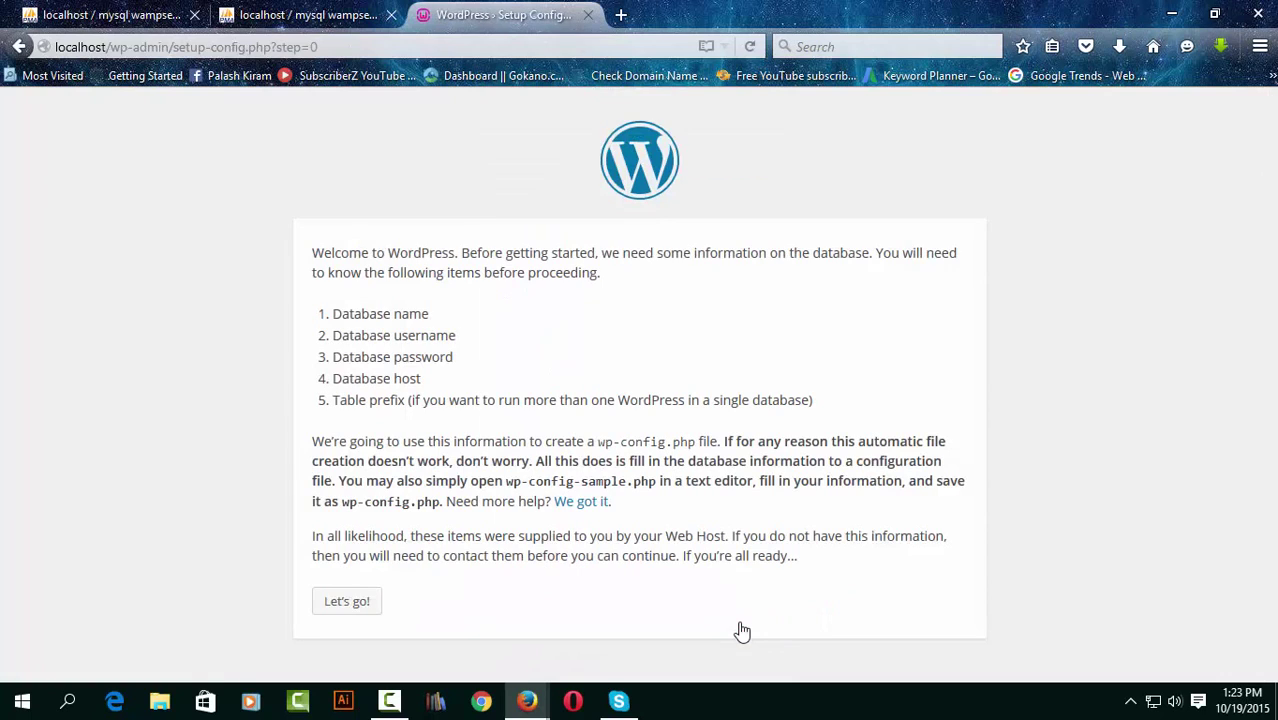
click(359, 604)
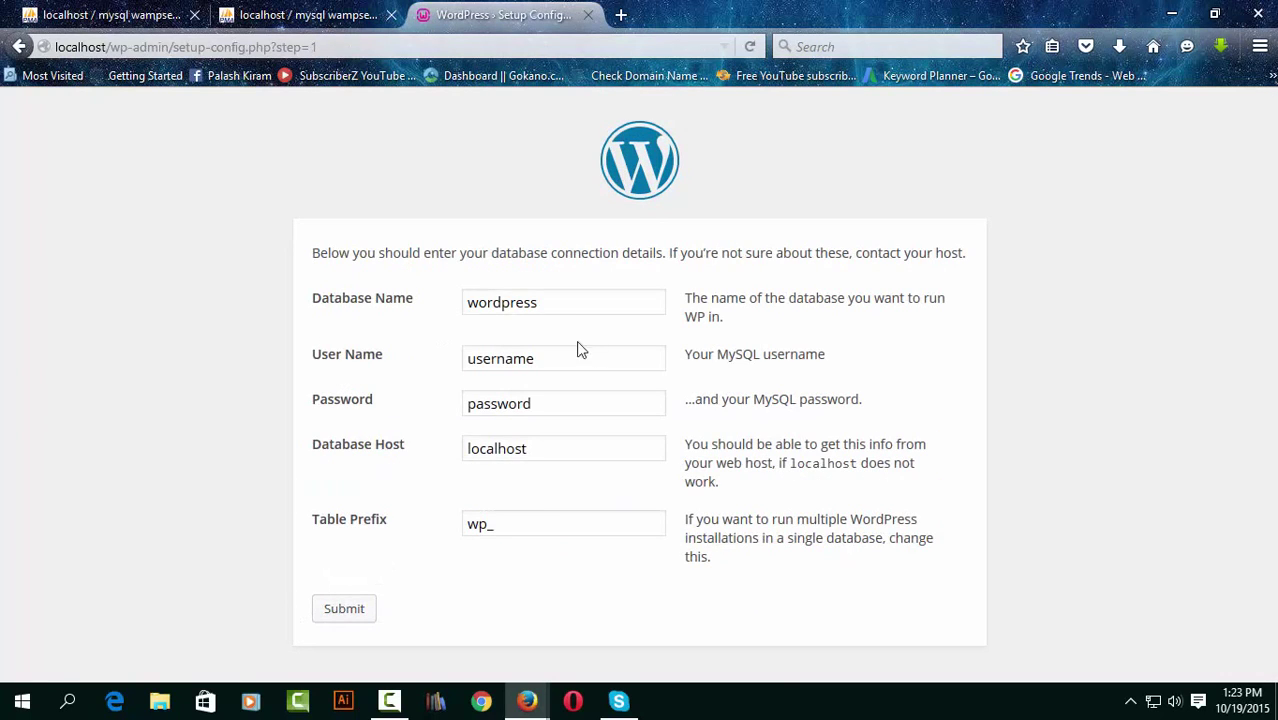
Submit database wordpress, user root and a blank password, then run the install.
drag(568, 303, 380, 311)
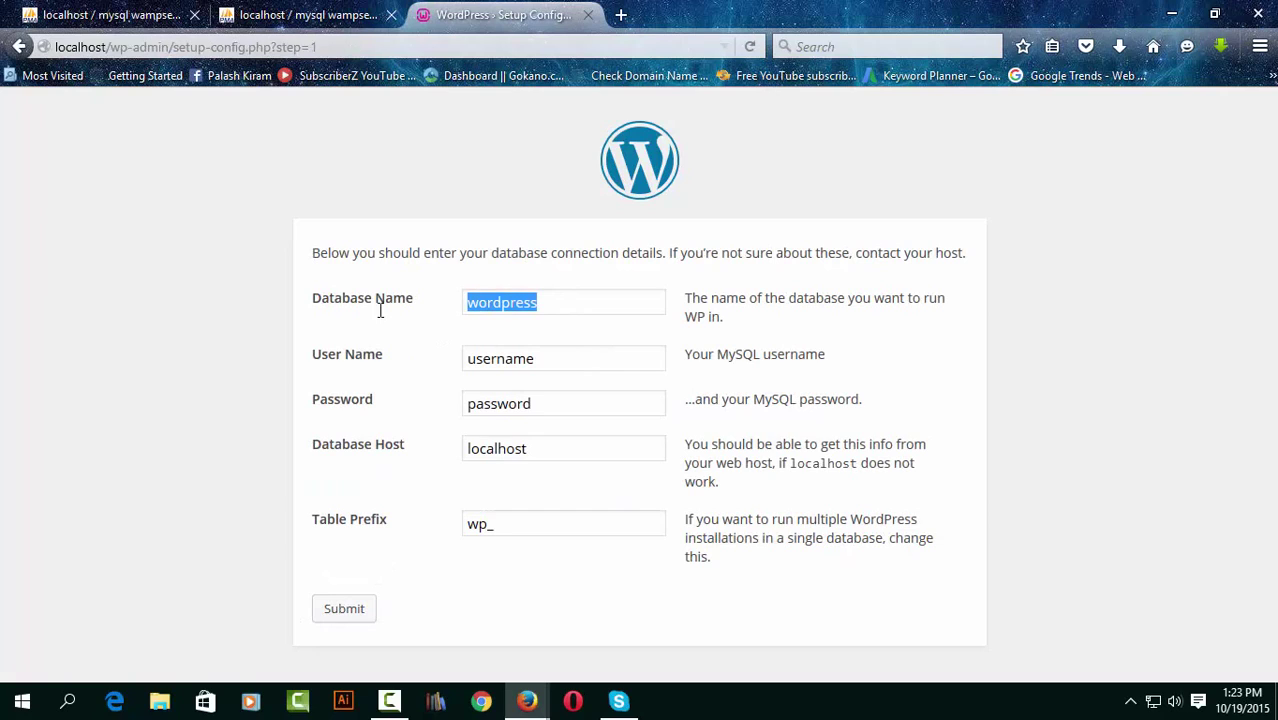
drag(561, 364, 360, 340)
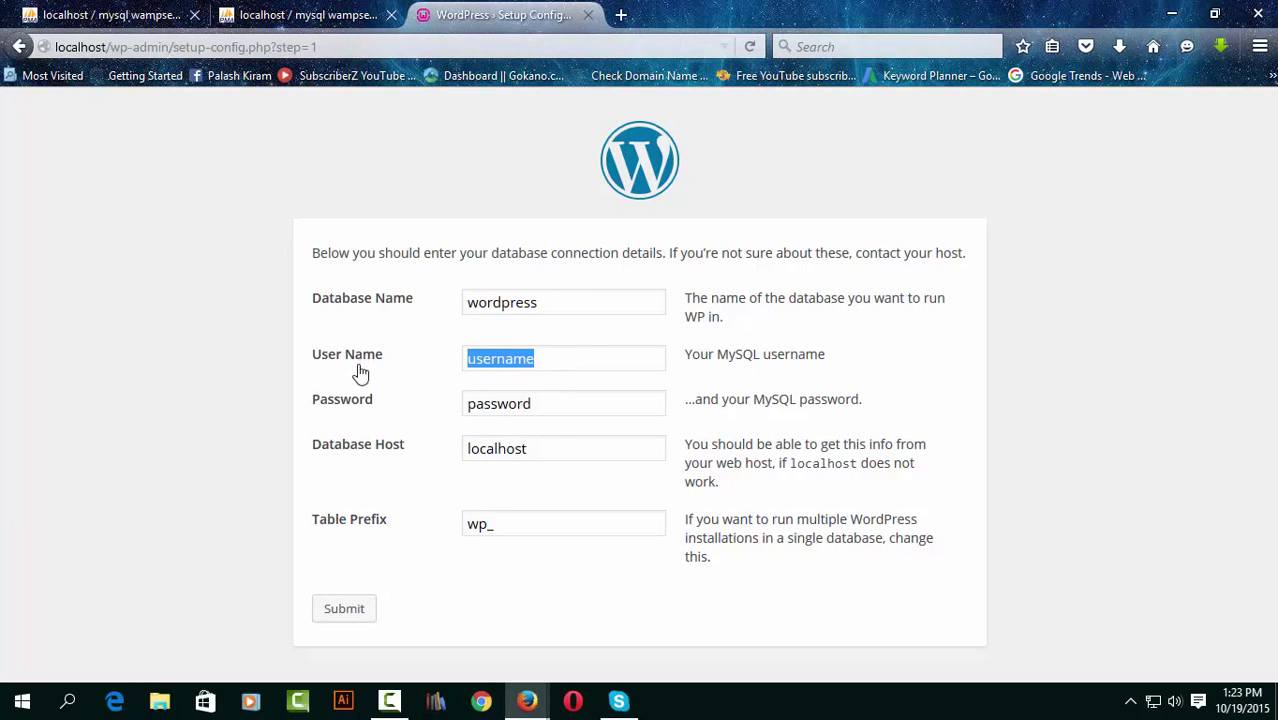
text(roo)
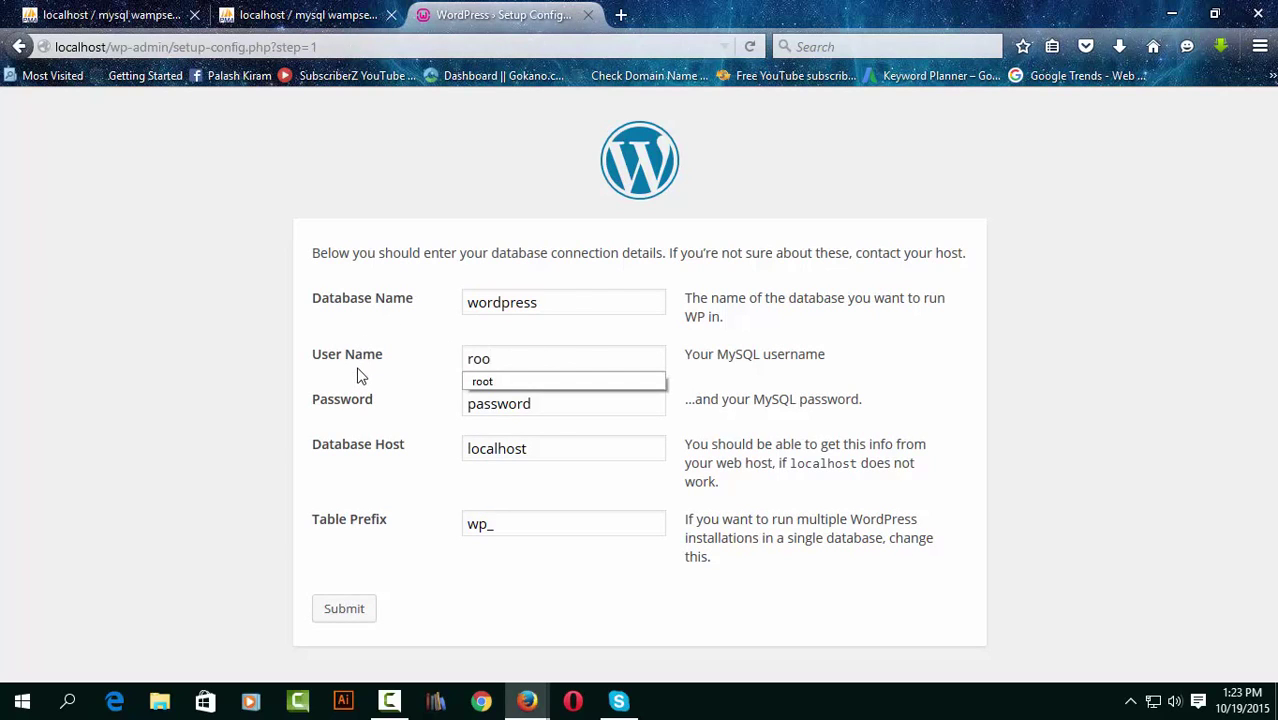
click(557, 408)
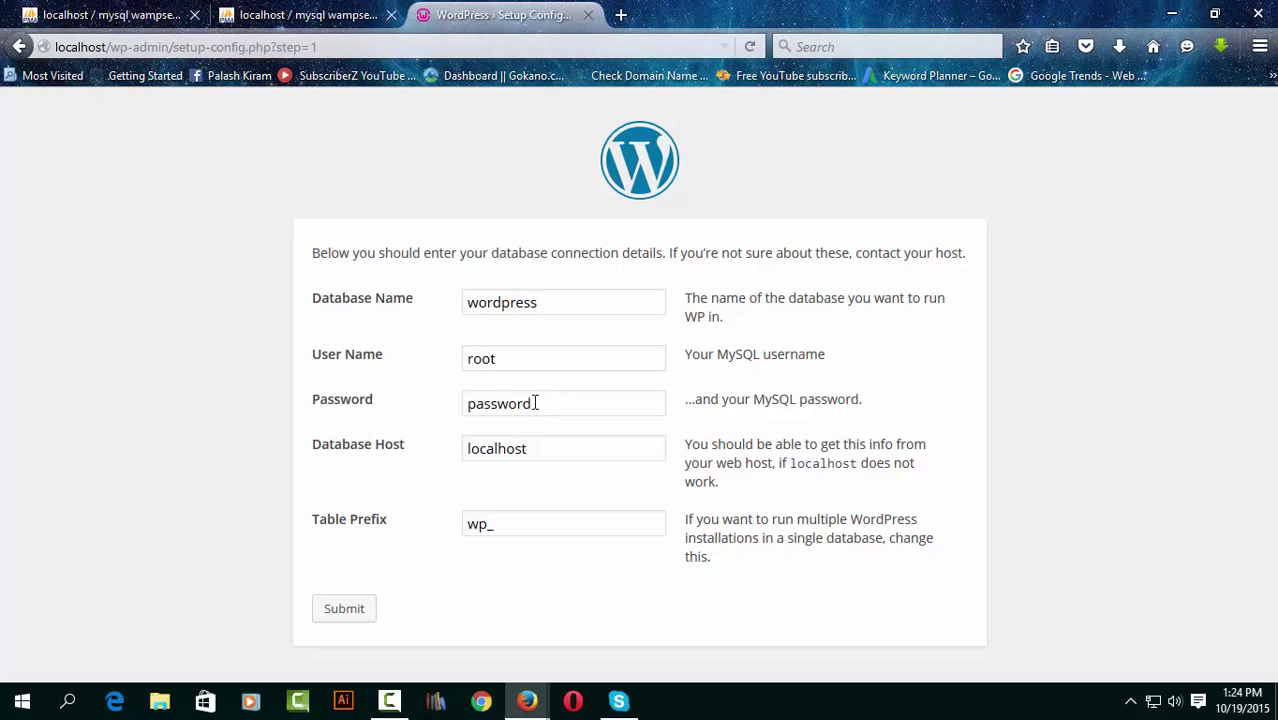
drag(549, 406, 364, 437)
key(BackSpace)
click(341, 610)
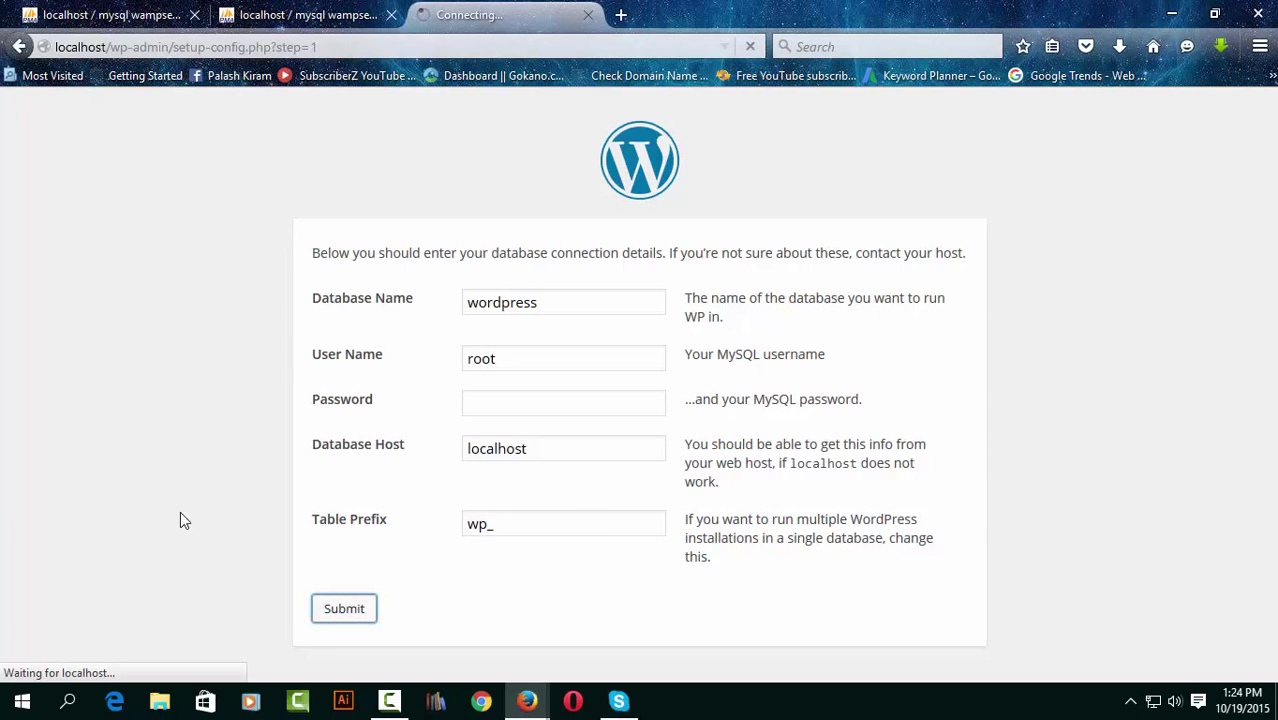
click(353, 318)
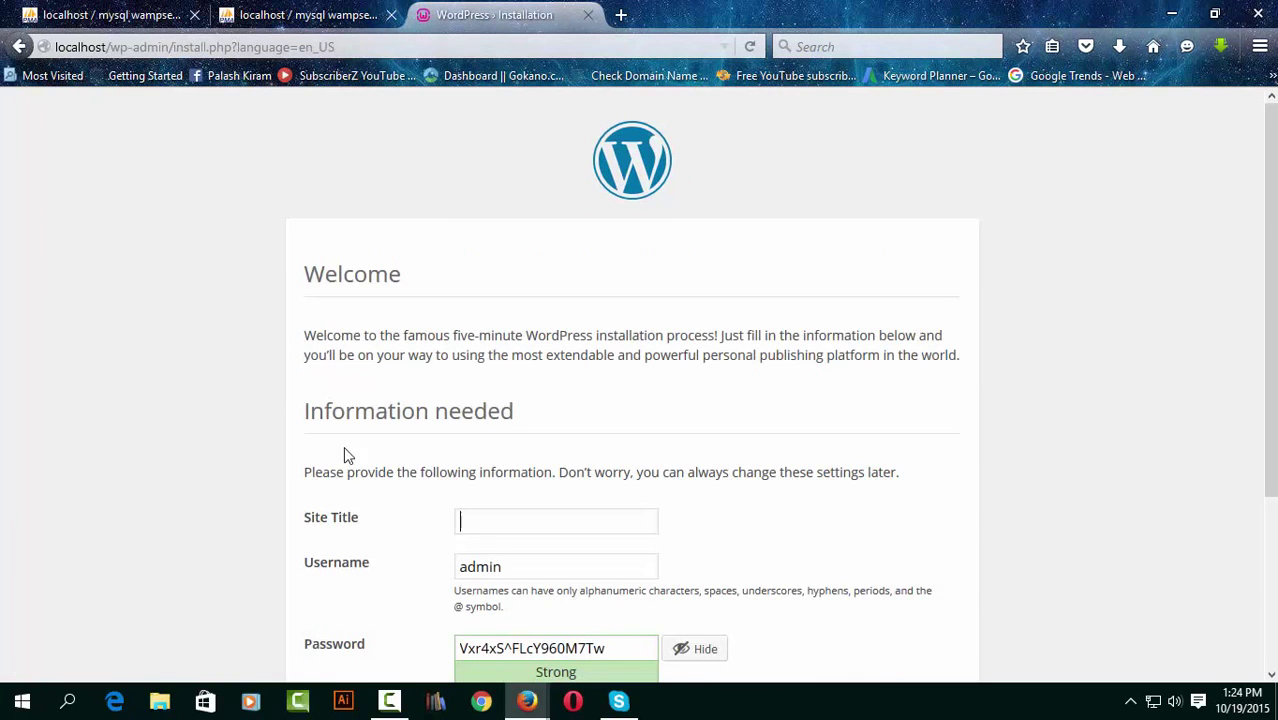
Title the site Testblog.com and replace the generated admin password with a short one.
scroll(347, 455, down, 4)
click(496, 287)
text(Testblog.com)
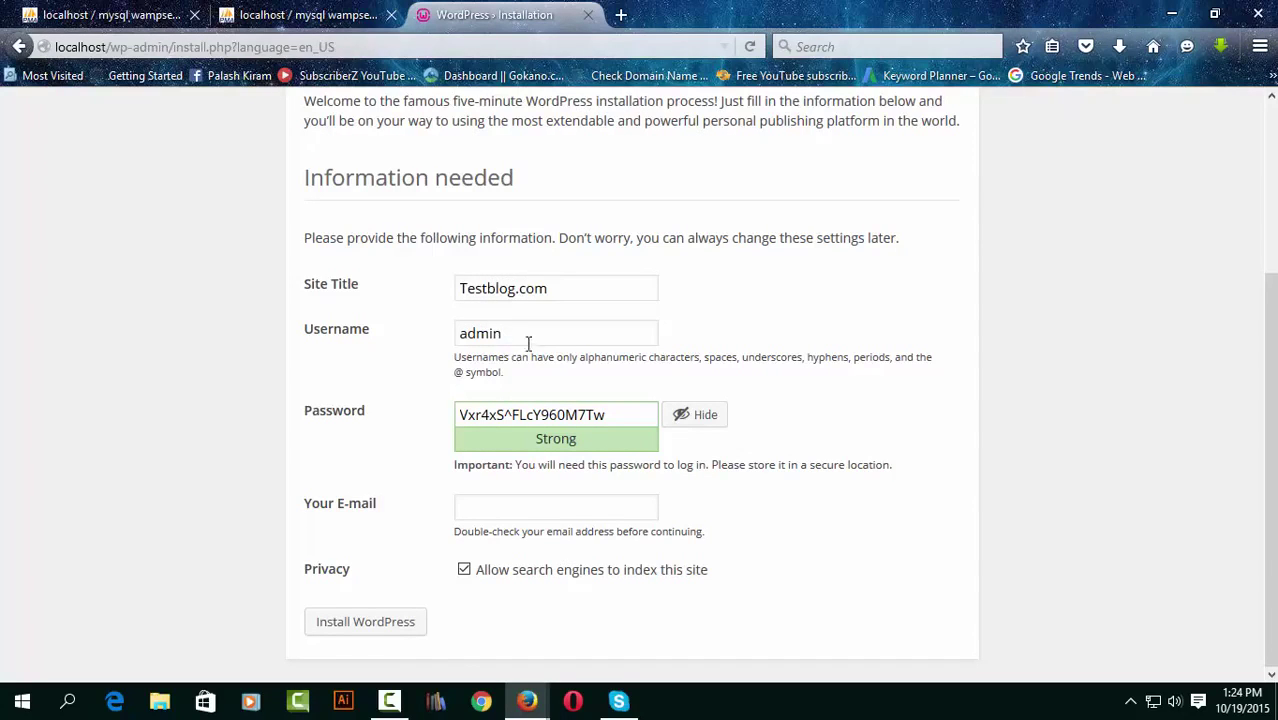
click(620, 417)
key(Tab)
key(Return)
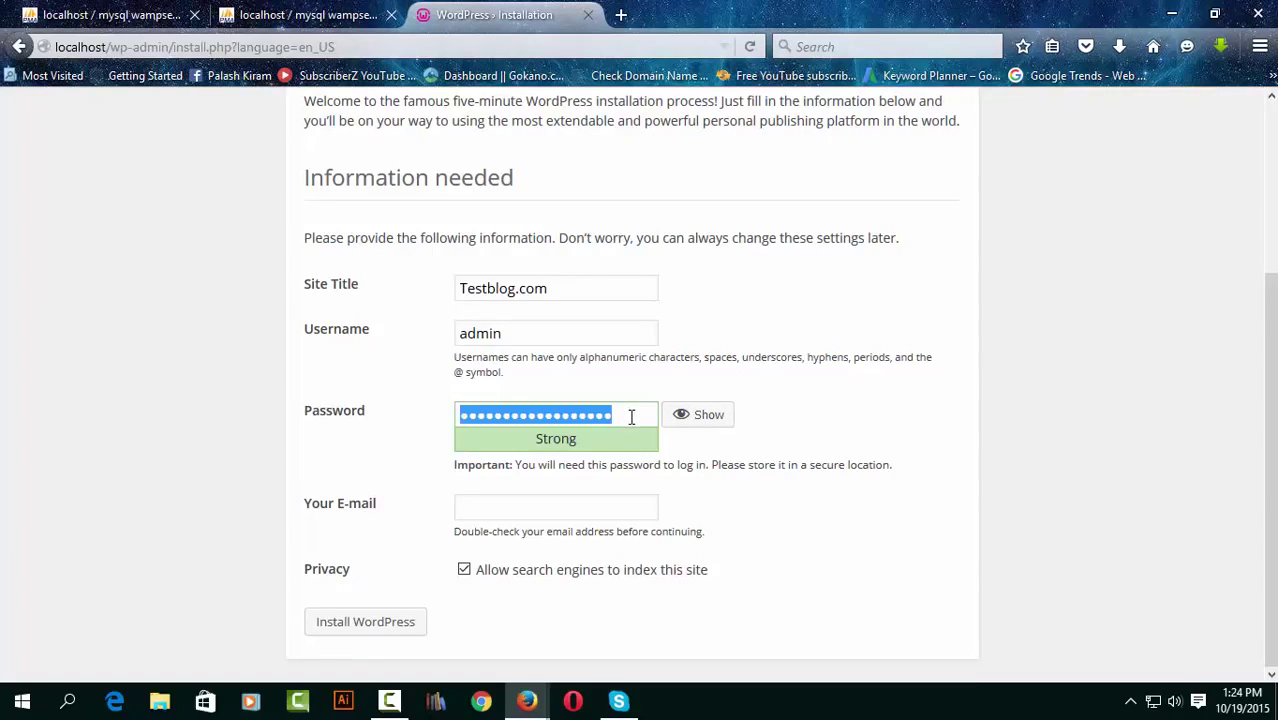
text(123)
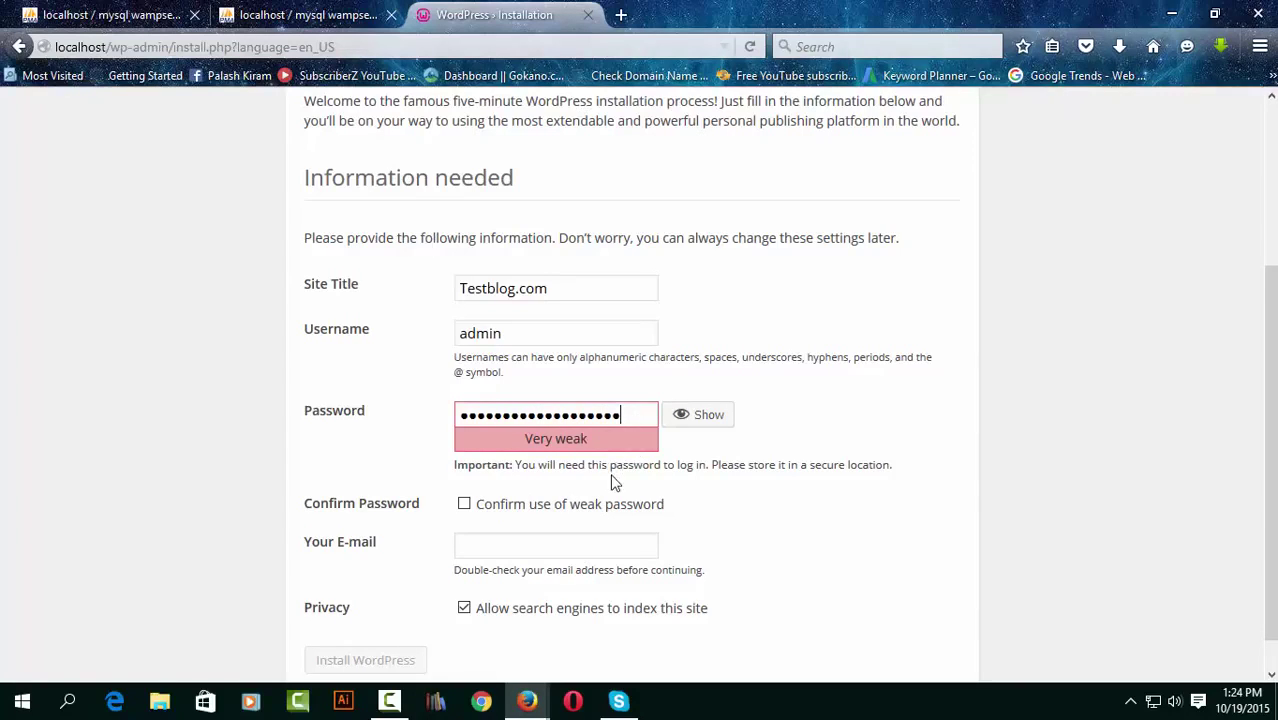
text(4)
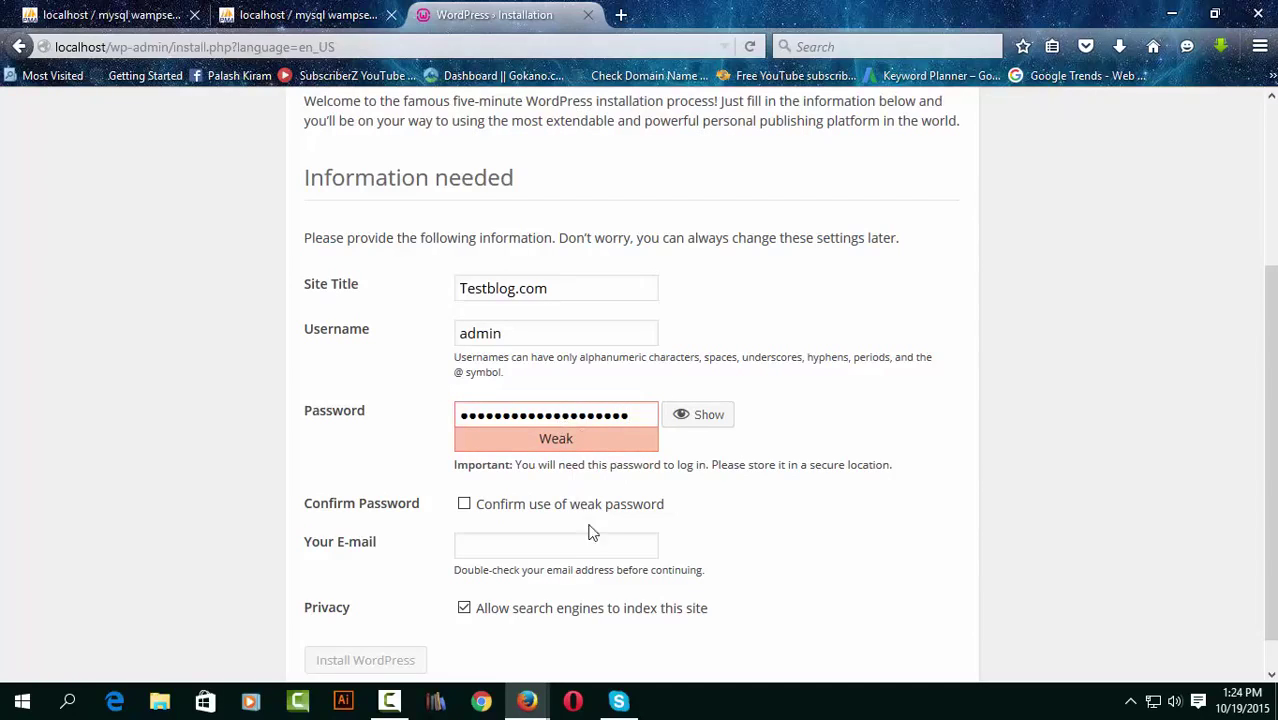
Confirm the weak password, enter the admin e-mail, and install WordPress.
click(464, 504)
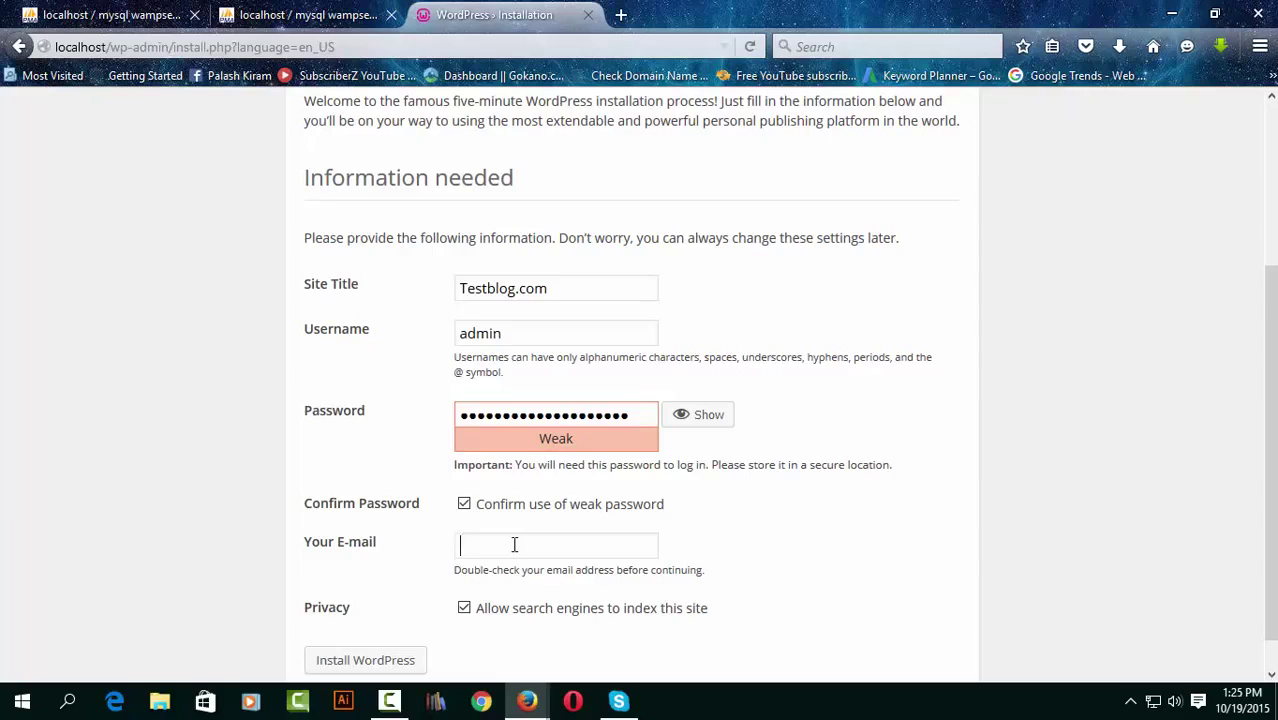
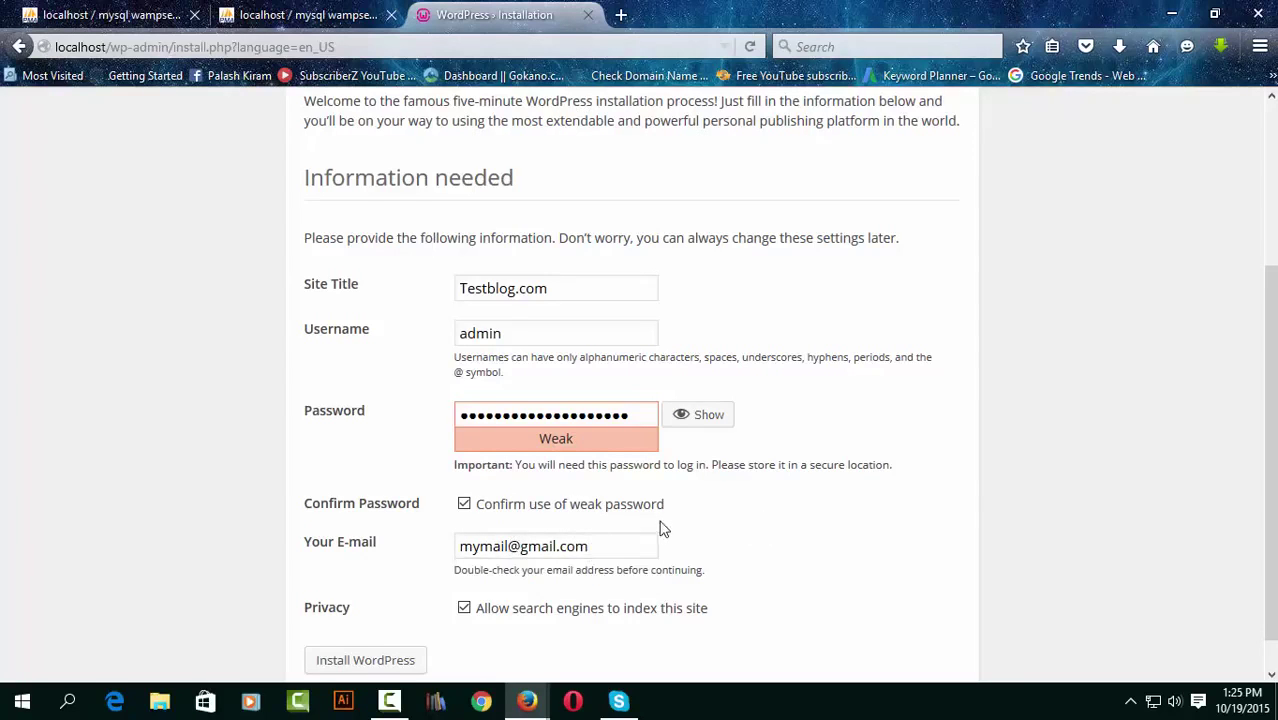
scroll(662, 525, down, 1)
click(464, 572)
click(464, 572)
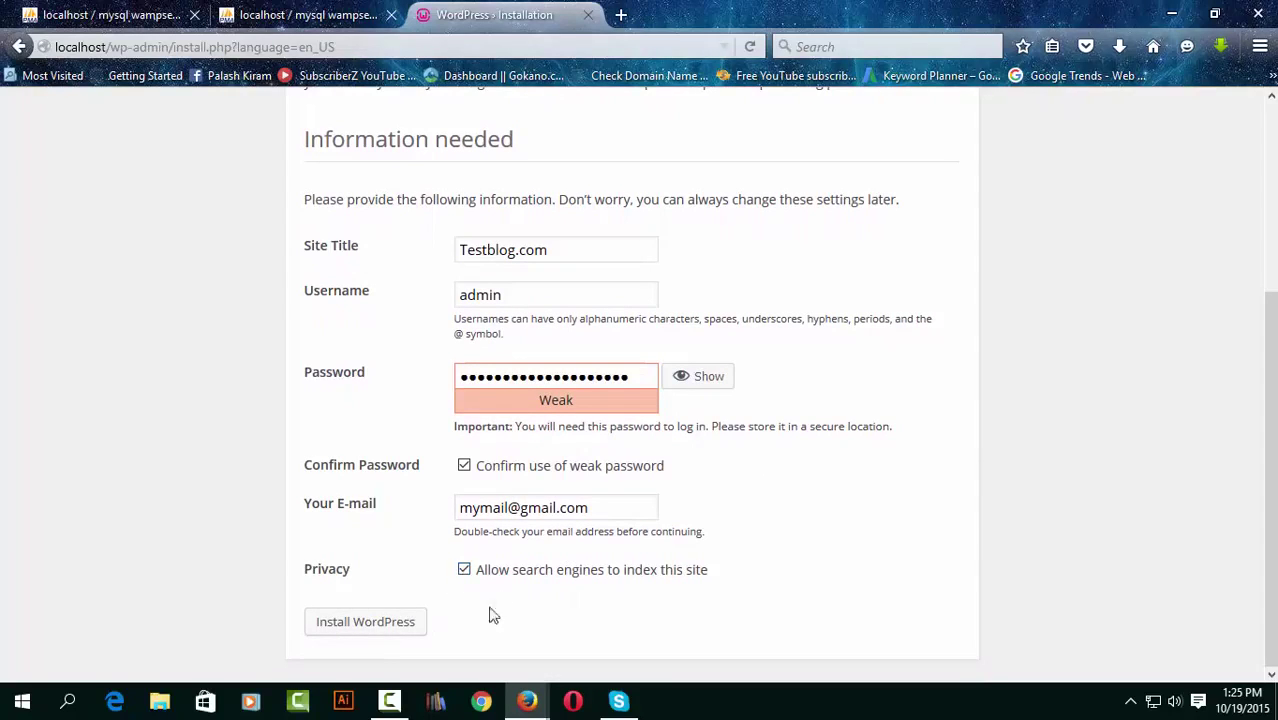
click(385, 630)
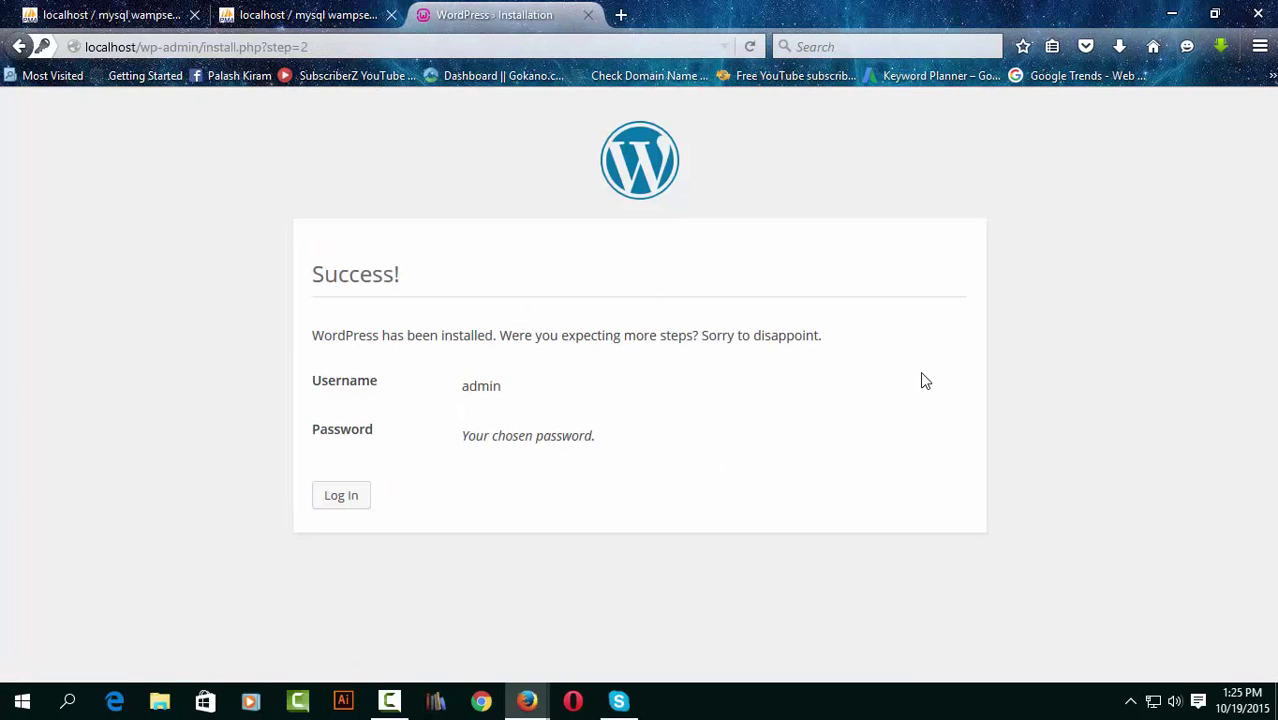
Log in as admin with Remember Me ticked.
click(341, 497)
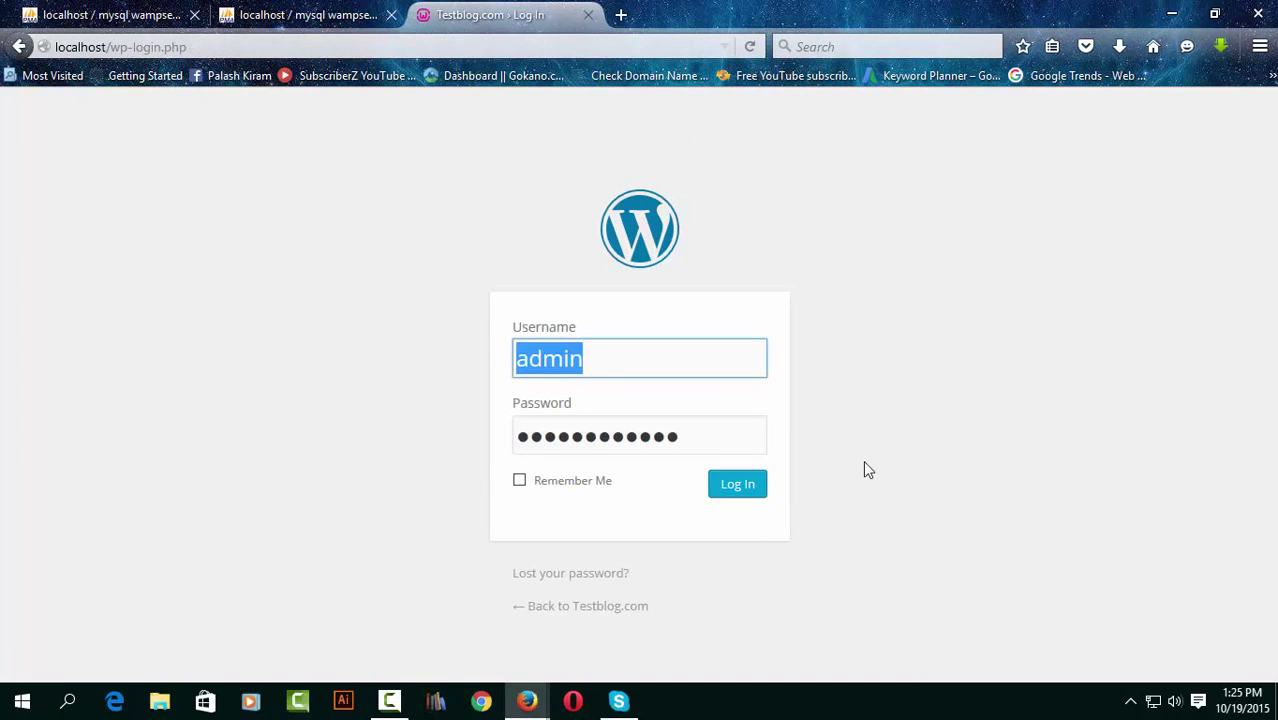
click(519, 481)
click(756, 490)
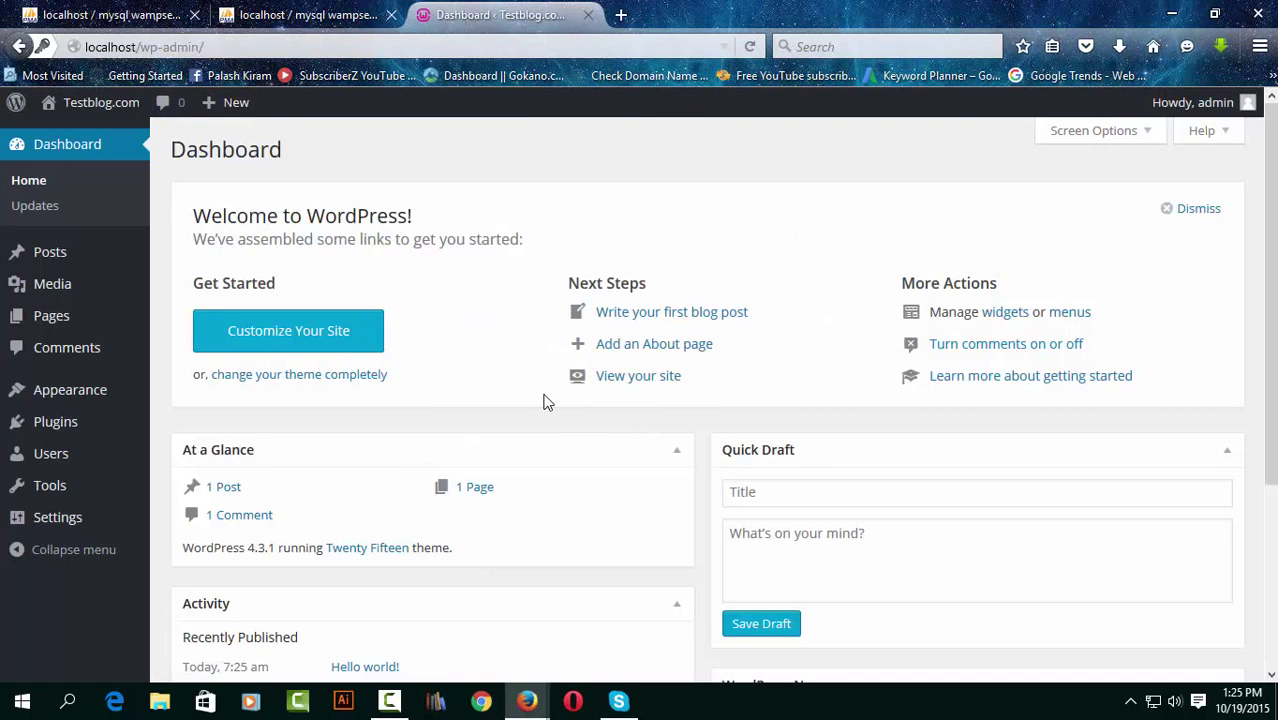
View the Testblog.com front page, return to the Dashboard tab, and minimize Firefox.
scroll(500, 415, down, 5)
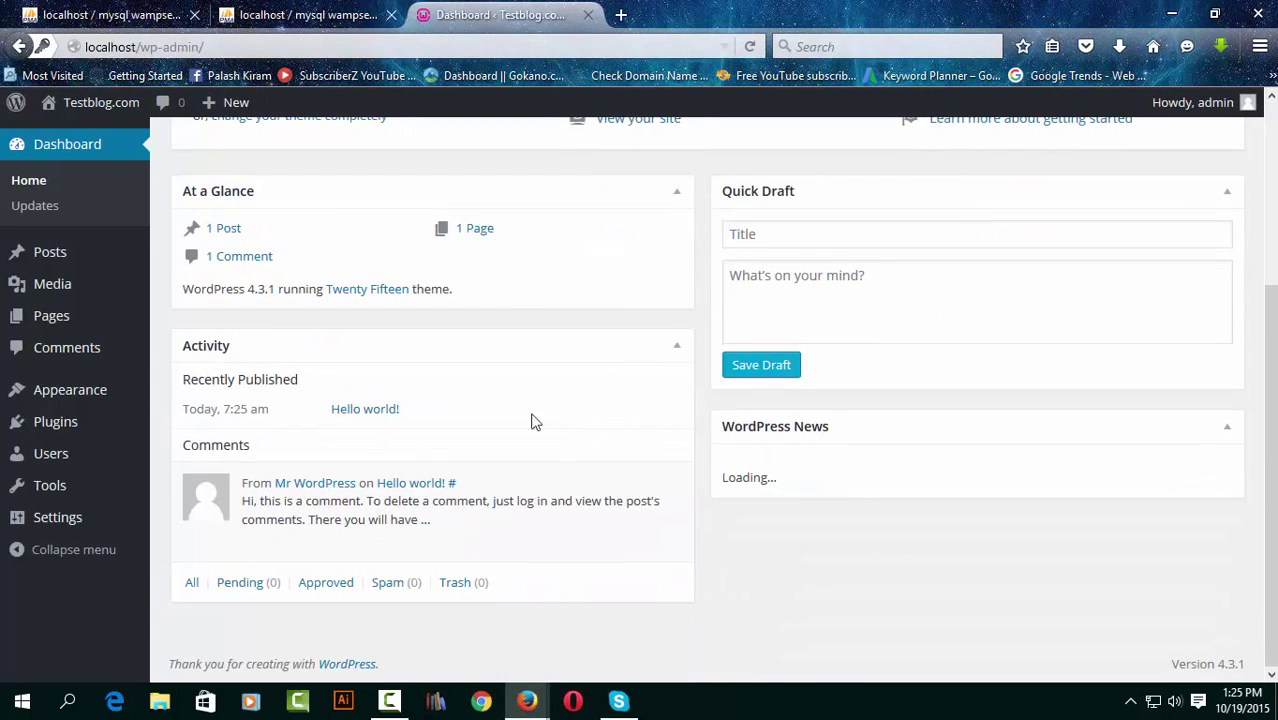
scroll(585, 431, up, 5)
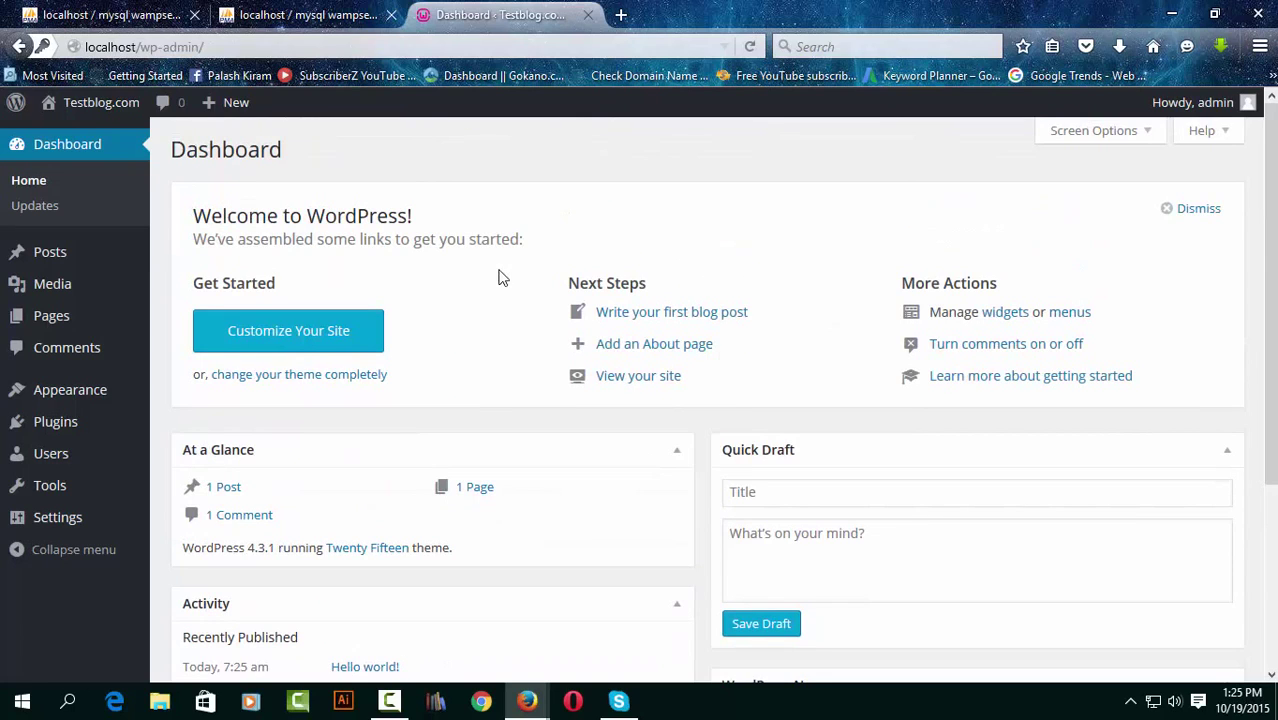
mouse_move(106, 107)
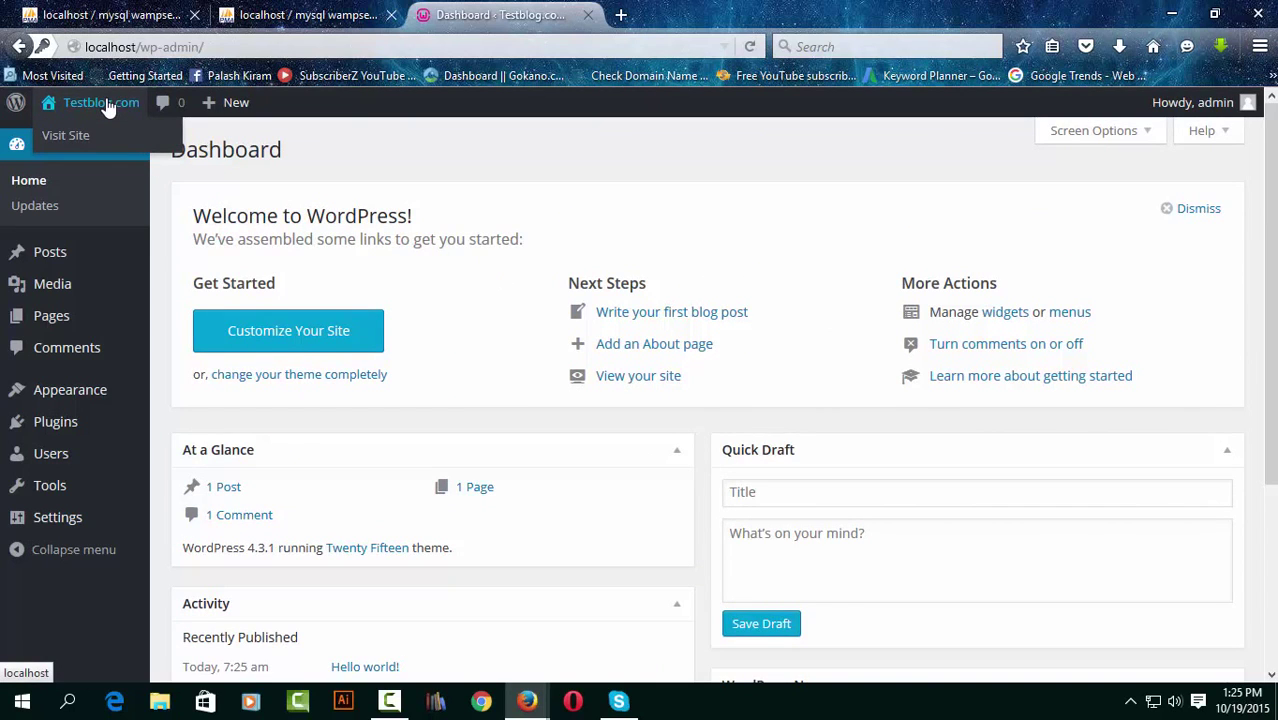
click(106, 106)
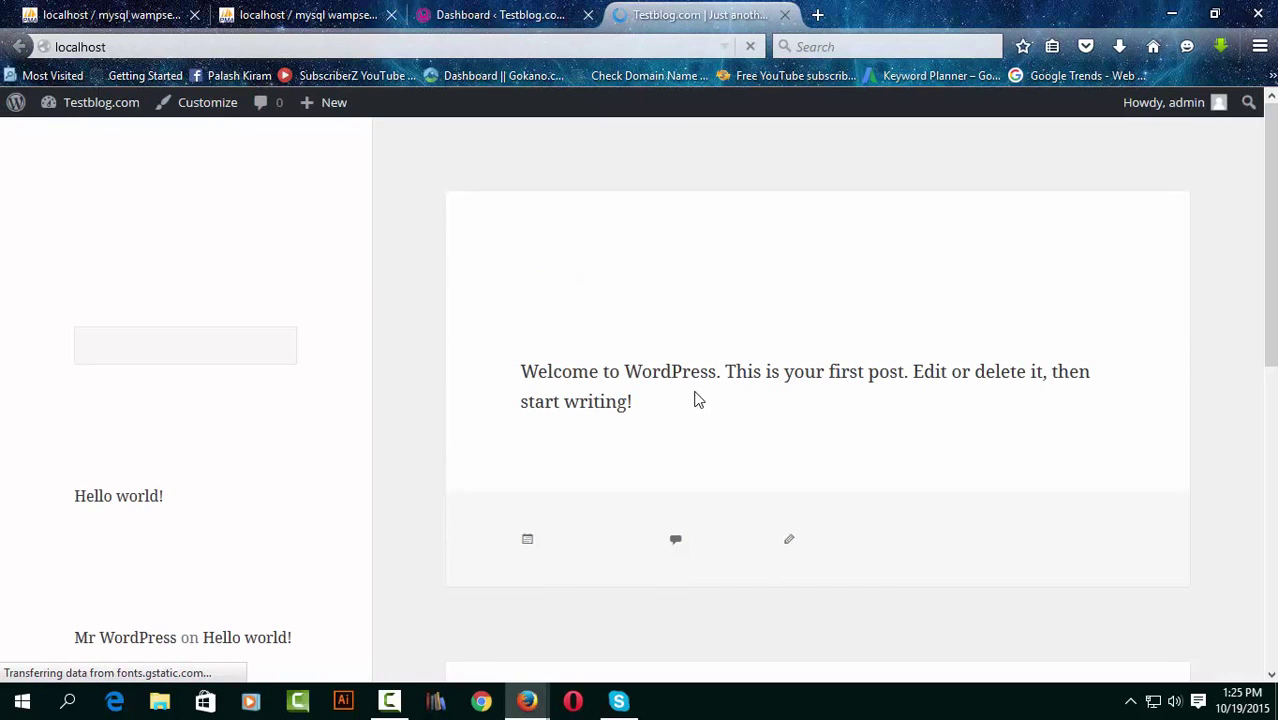
click(477, 17)
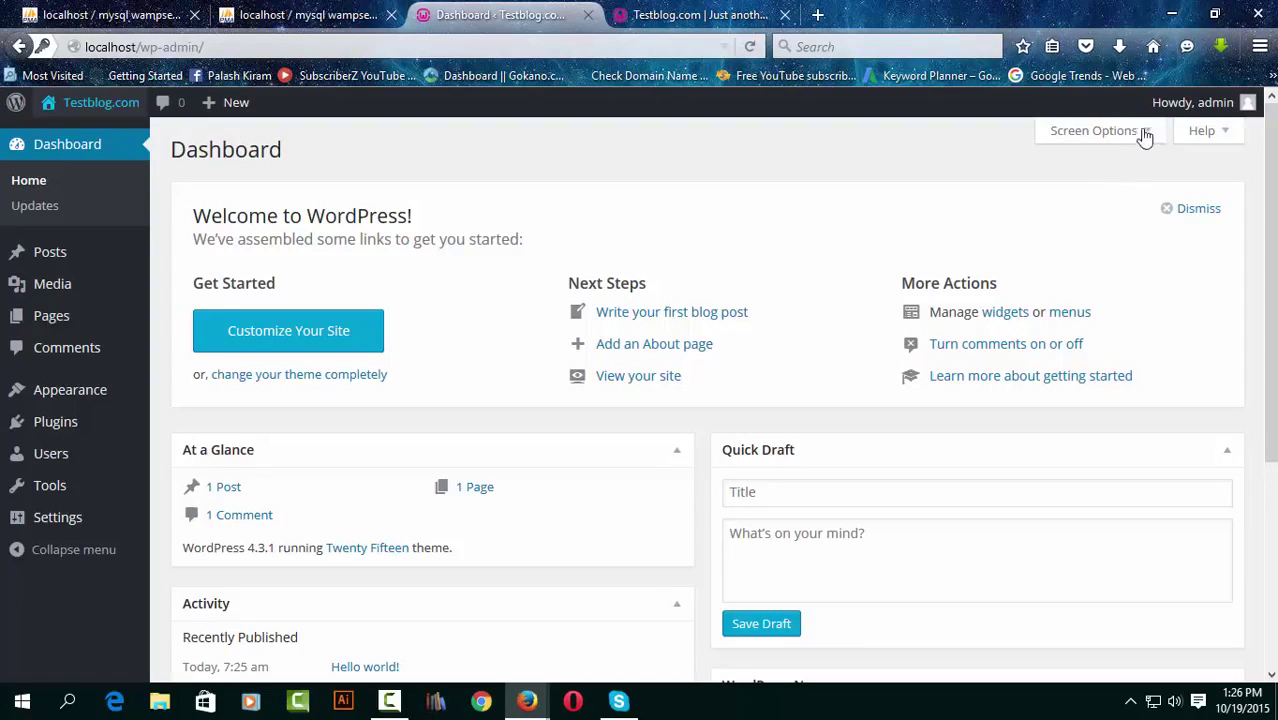
click(1175, 16)
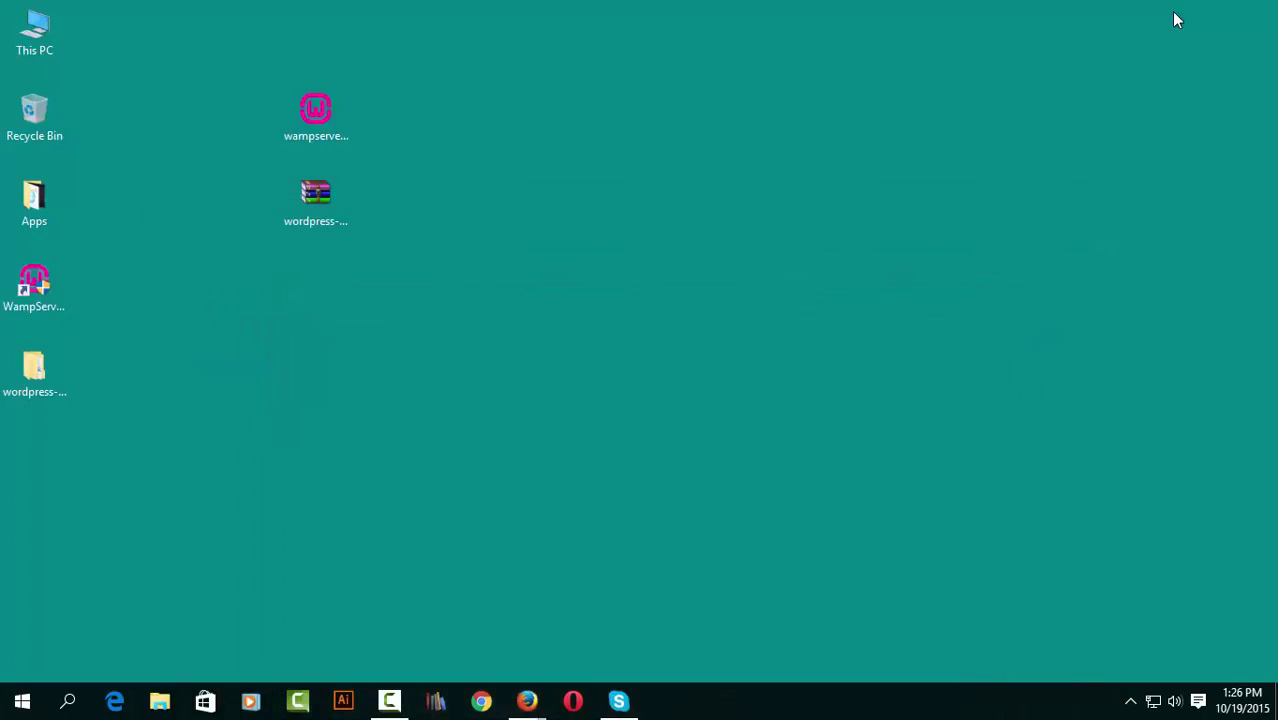